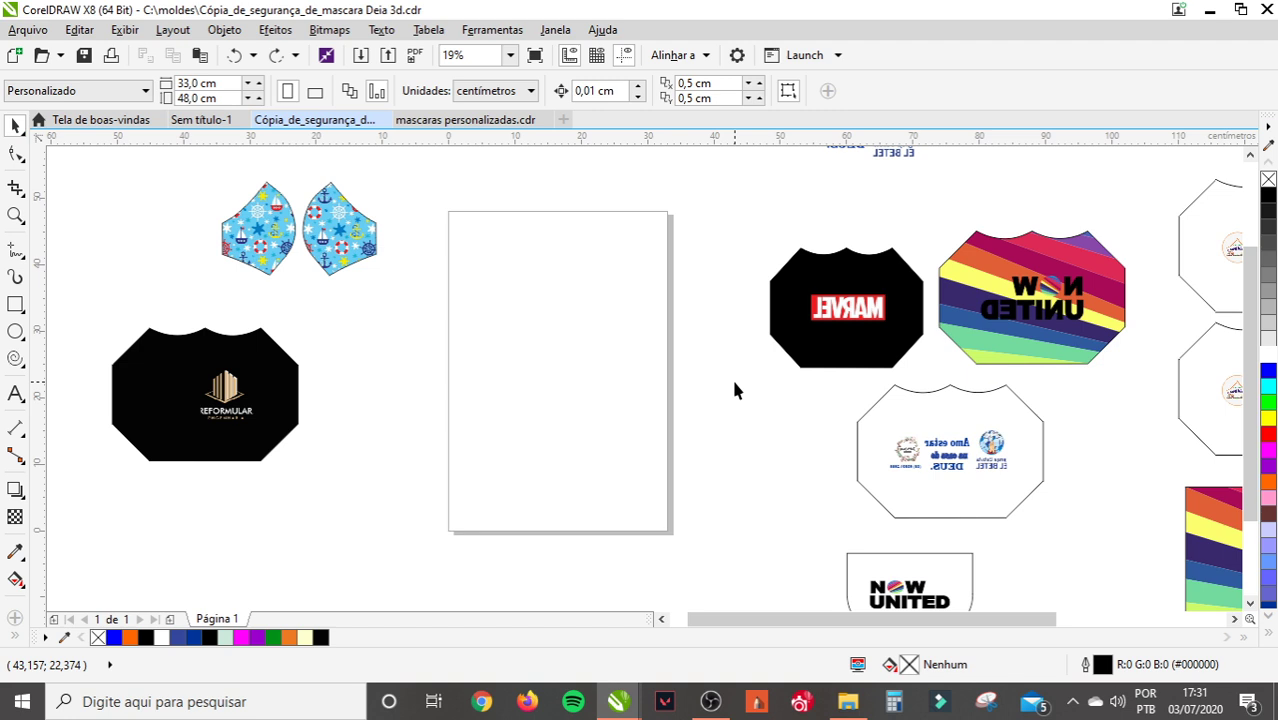
- Place a copy of the black REFORMULAR mask on the page and remove the copy's fill
left_click(287, 372)
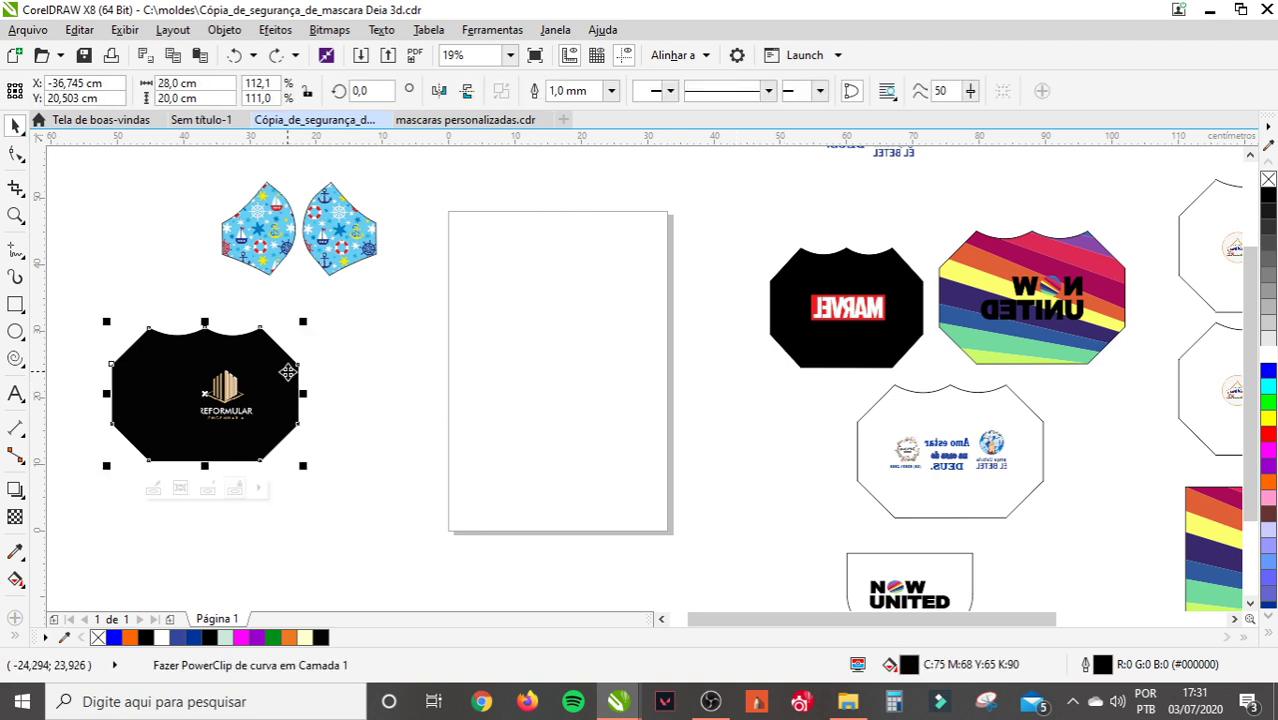
left_click_drag(287, 372, 642, 343)
left_click(1268, 180)
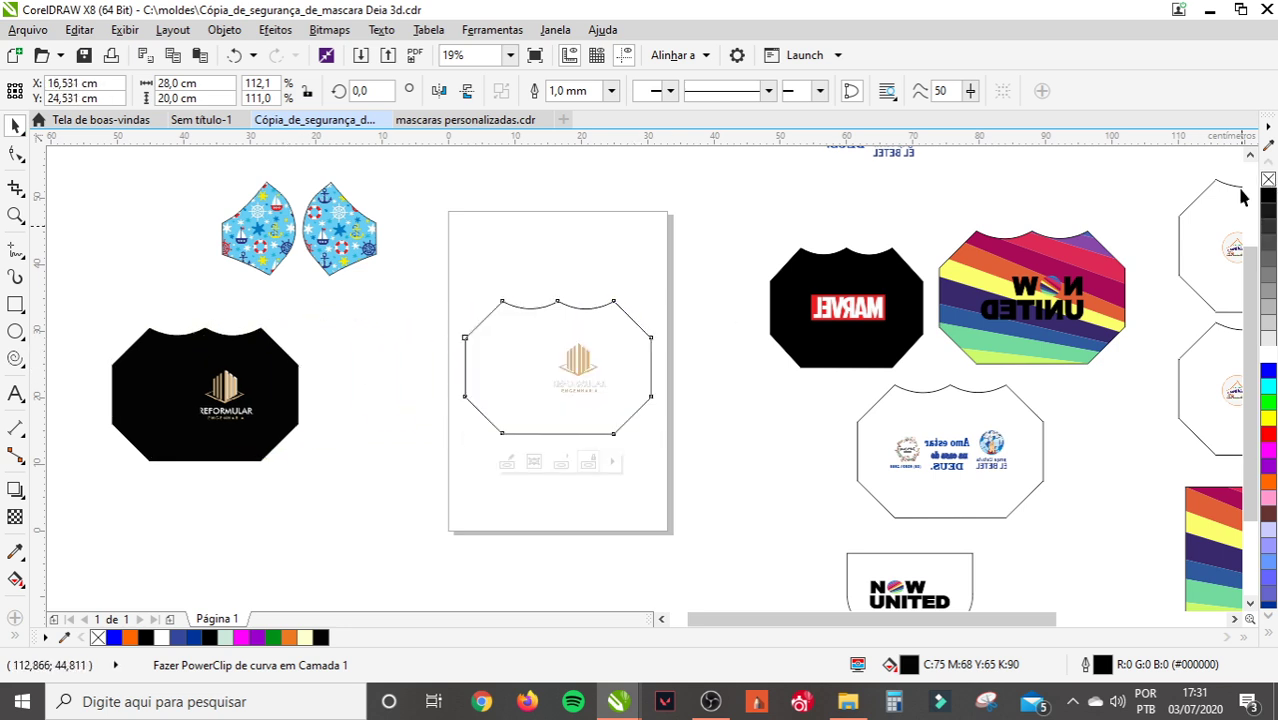
- Delete the logo contents from the copied mask's PowerClip
left_click(539, 273)
left_click(563, 405)
left_click(561, 460)
key("Delete")
- Set the emptied mask's frame type to Nenhum so that it is a plain curve
left_click(588, 371)
right_click(588, 371)
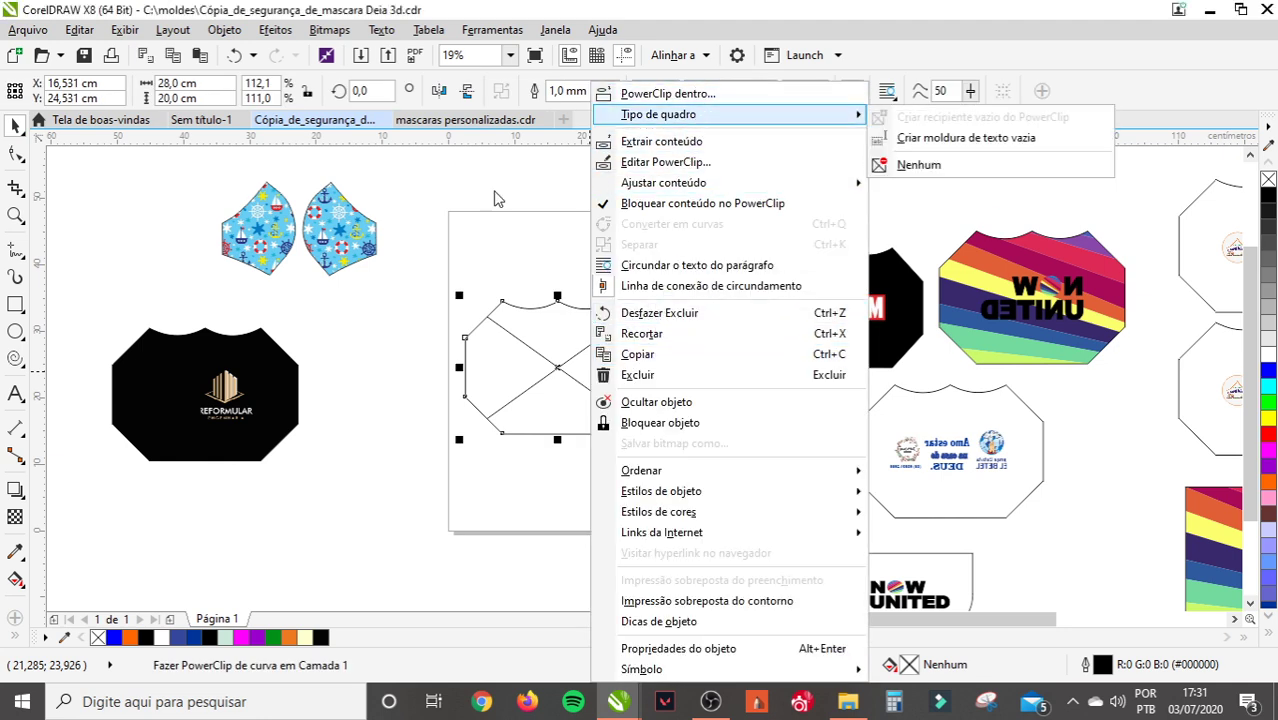
left_click(567, 167)
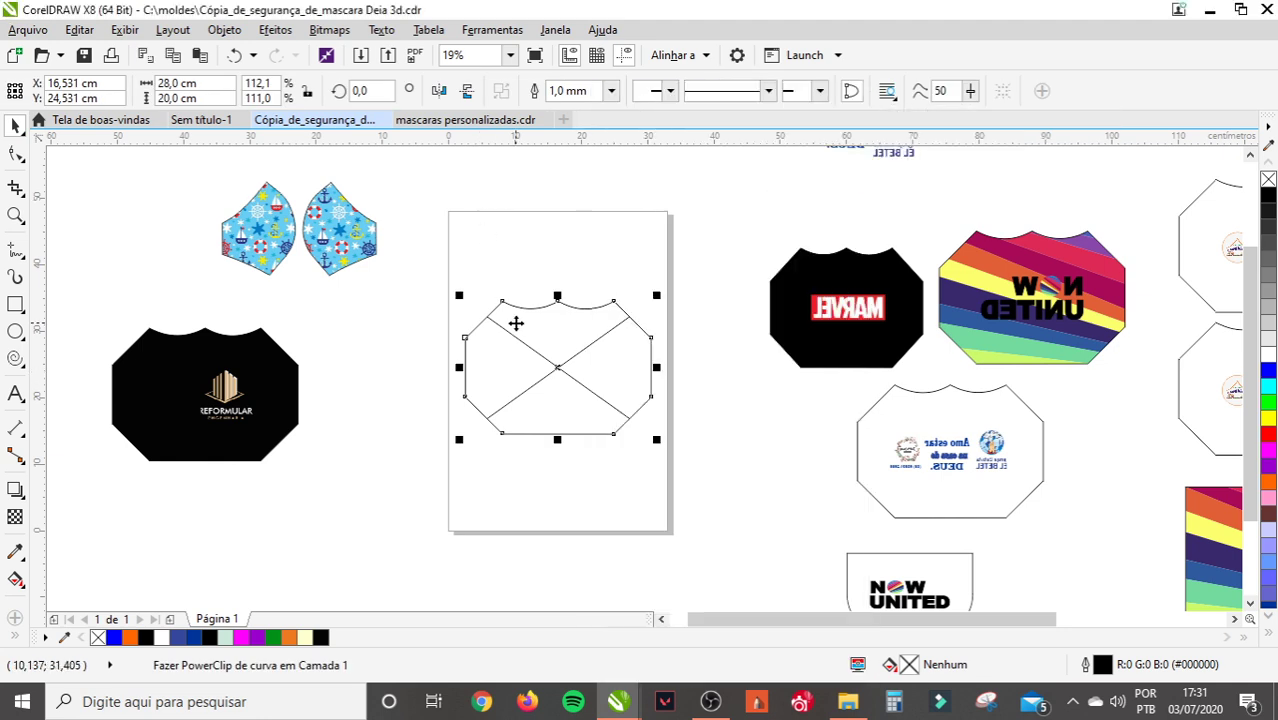
right_click(554, 362)
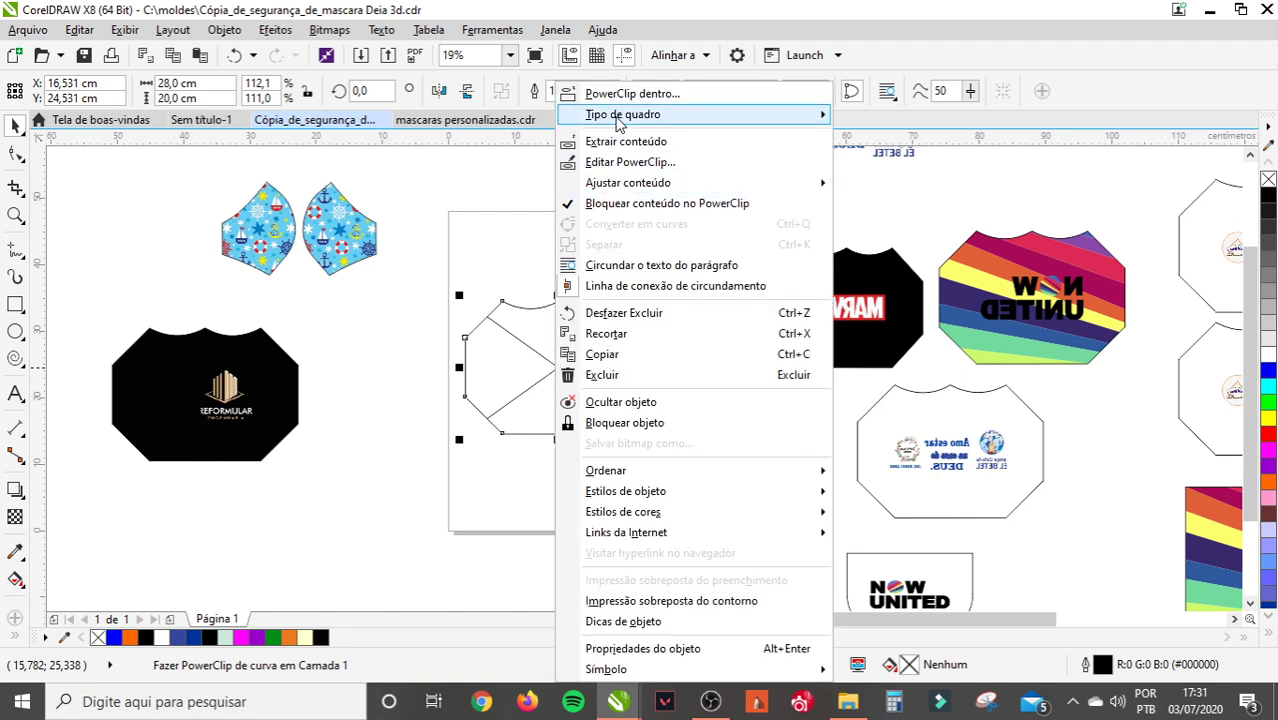
left_click(868, 164)
left_click(463, 265)
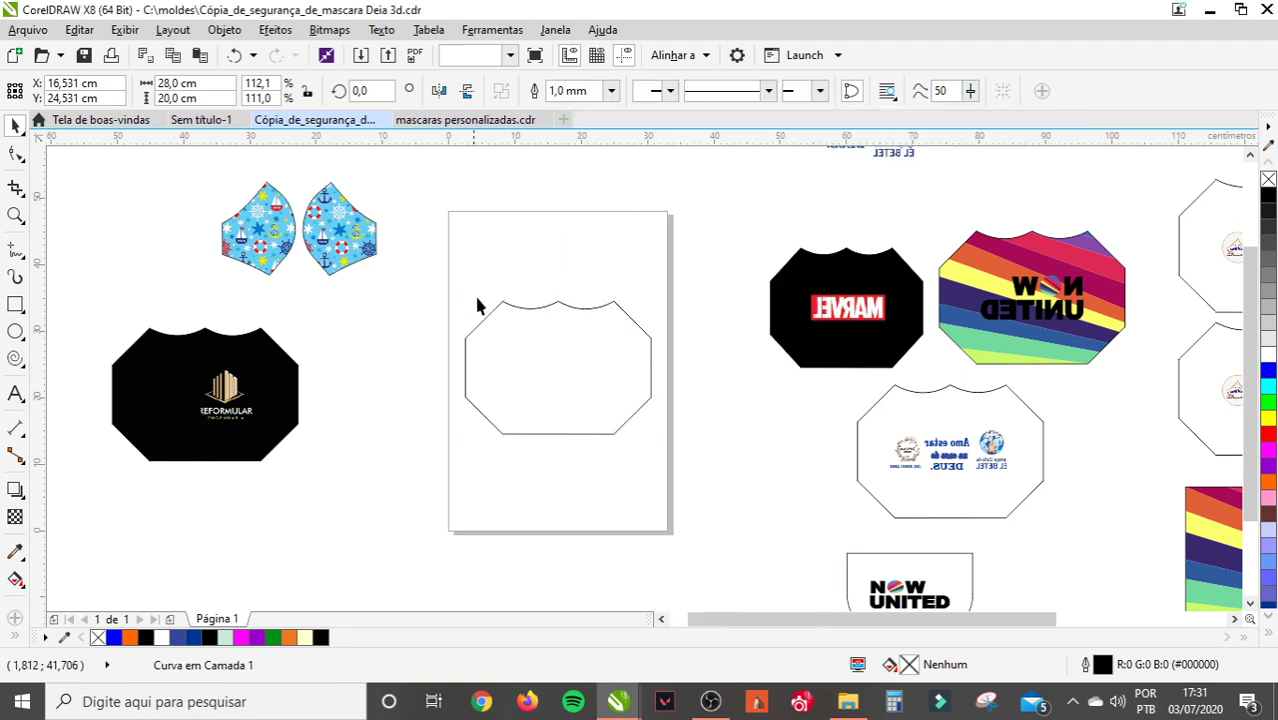
scroll(543, 344, "up", 2)
scroll(543, 344, "down", 2)
scroll(600, 345, "up", 2)
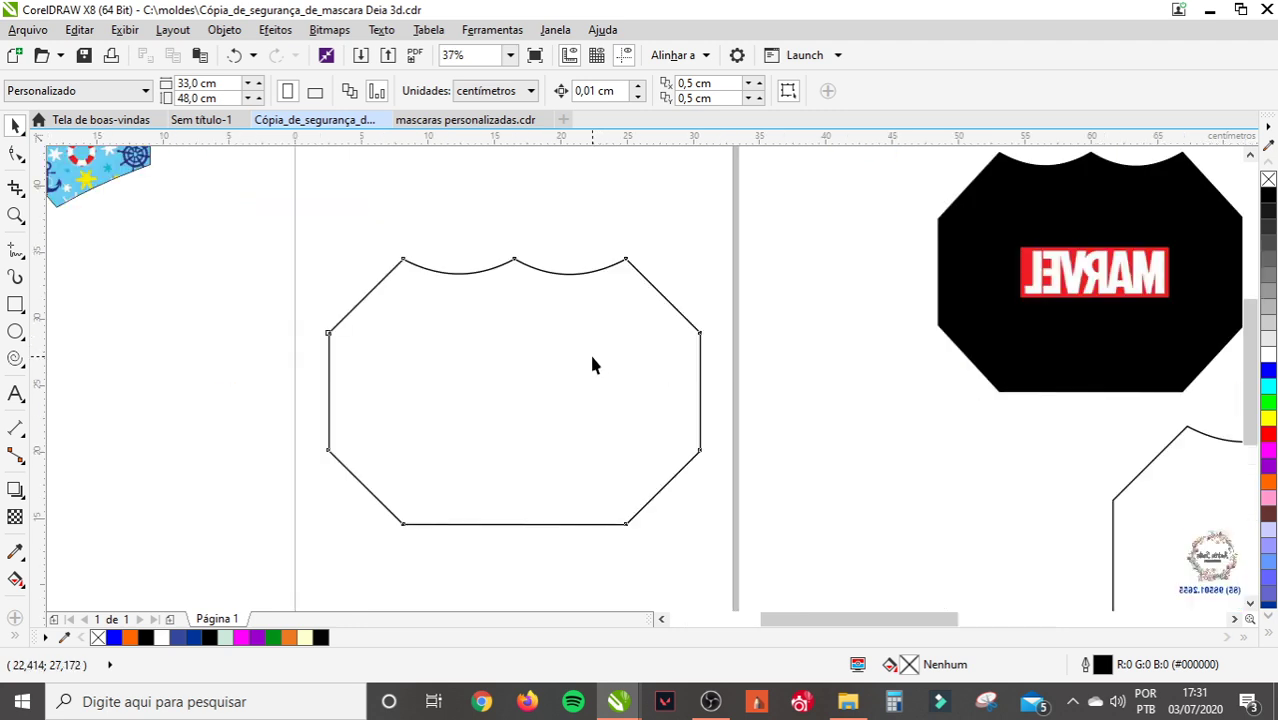
left_click(593, 357)
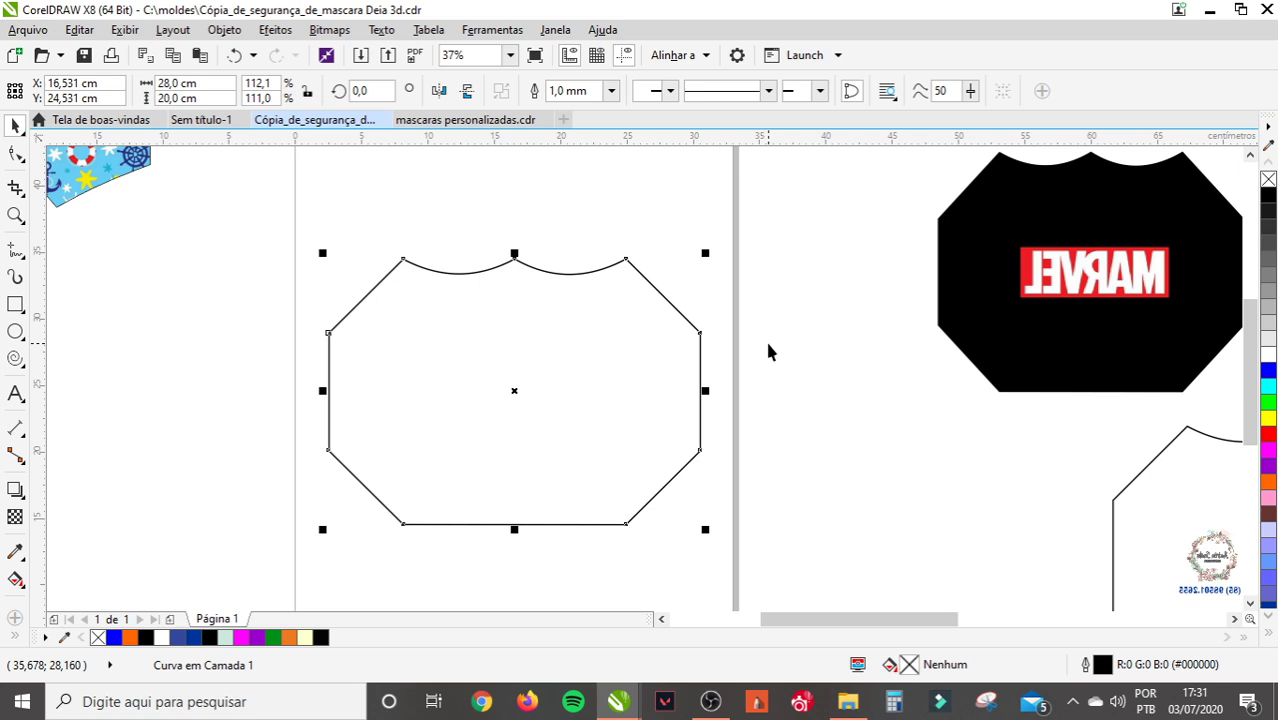
scroll(768, 344, "down", 2)
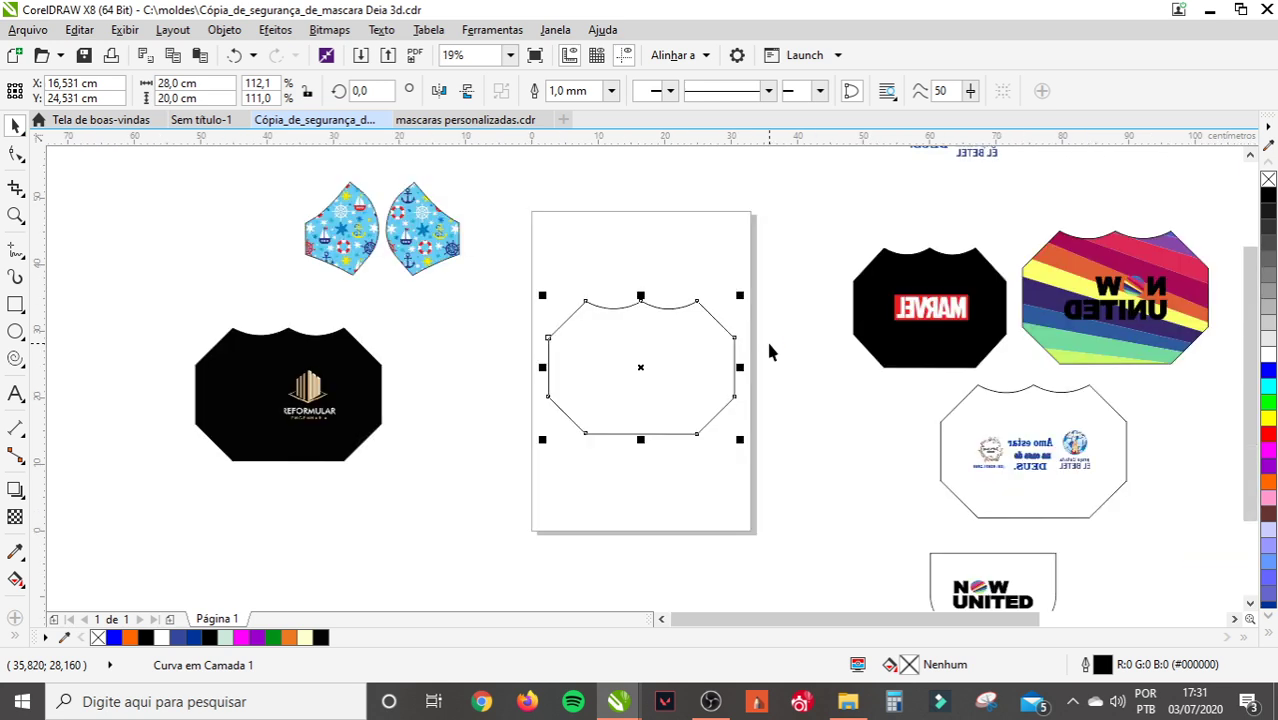
left_click(702, 359)
scroll(702, 366, "up", 2)
left_click(659, 352)
left_click(617, 308)
left_click(467, 198)
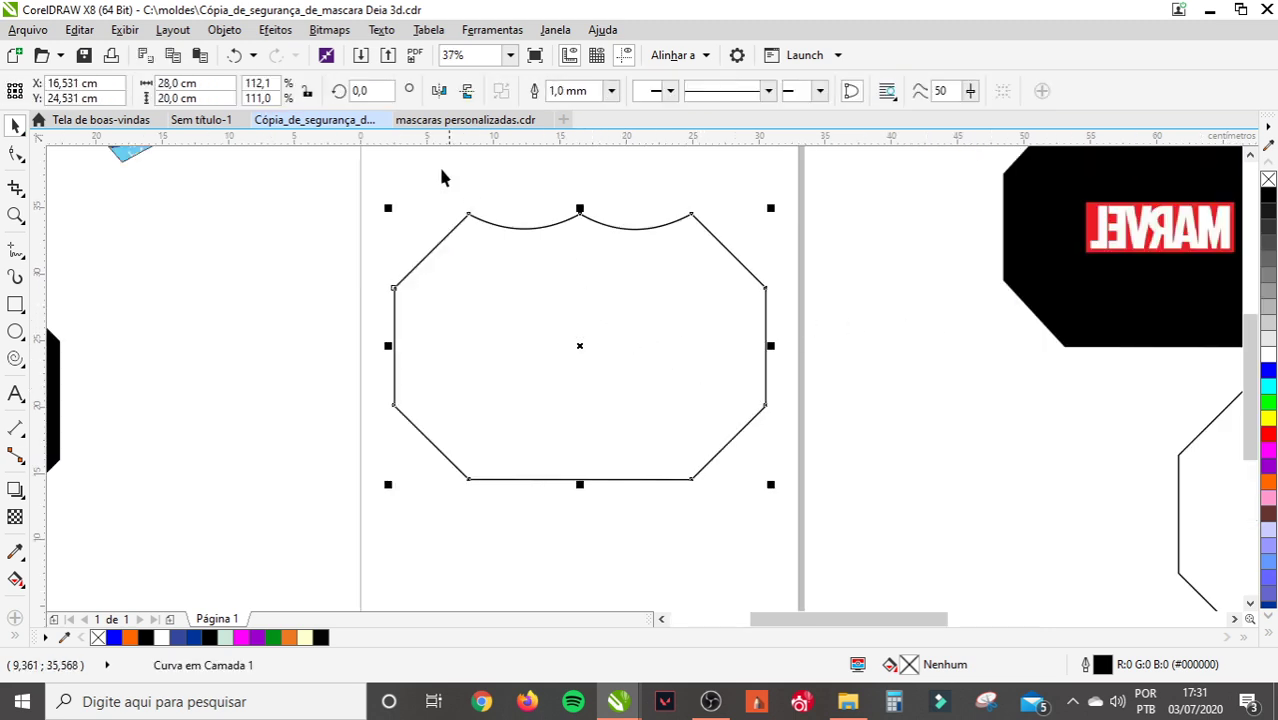
- Import the coloured floral wreath logo PNG and place it outside the page, beside the mask outline
left_click(364, 60)
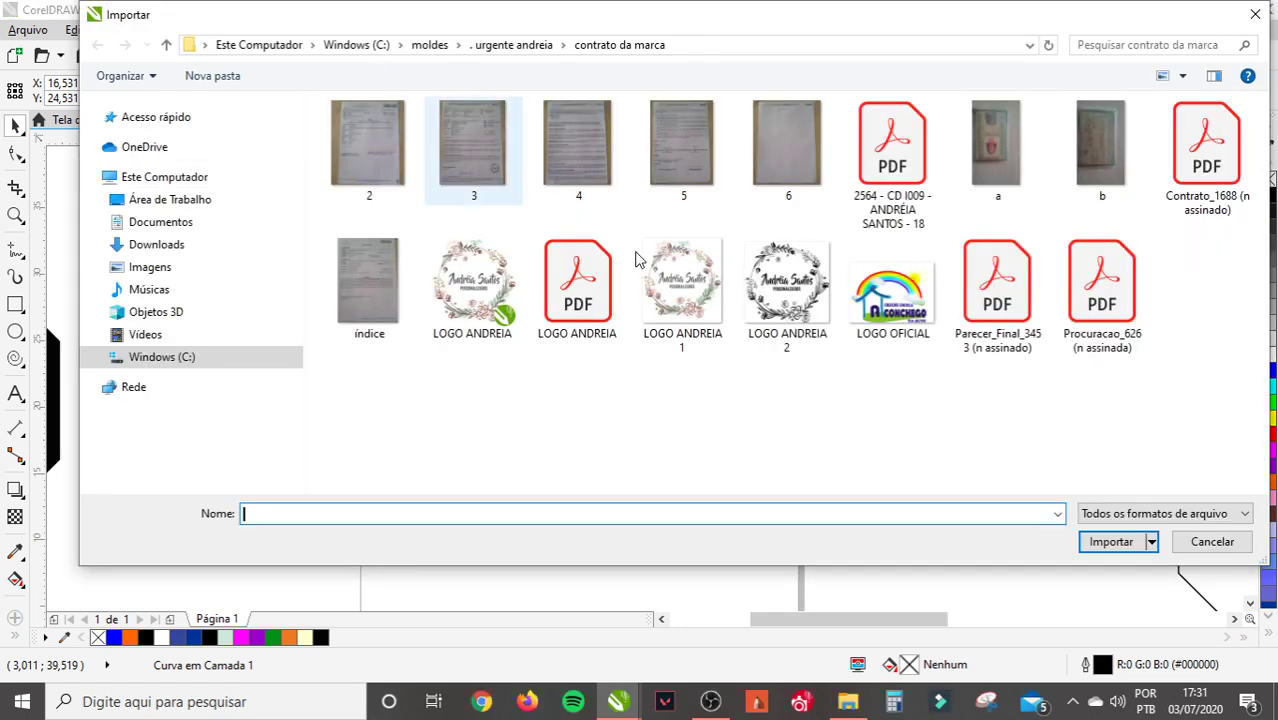
left_click(683, 290)
left_click(1109, 542)
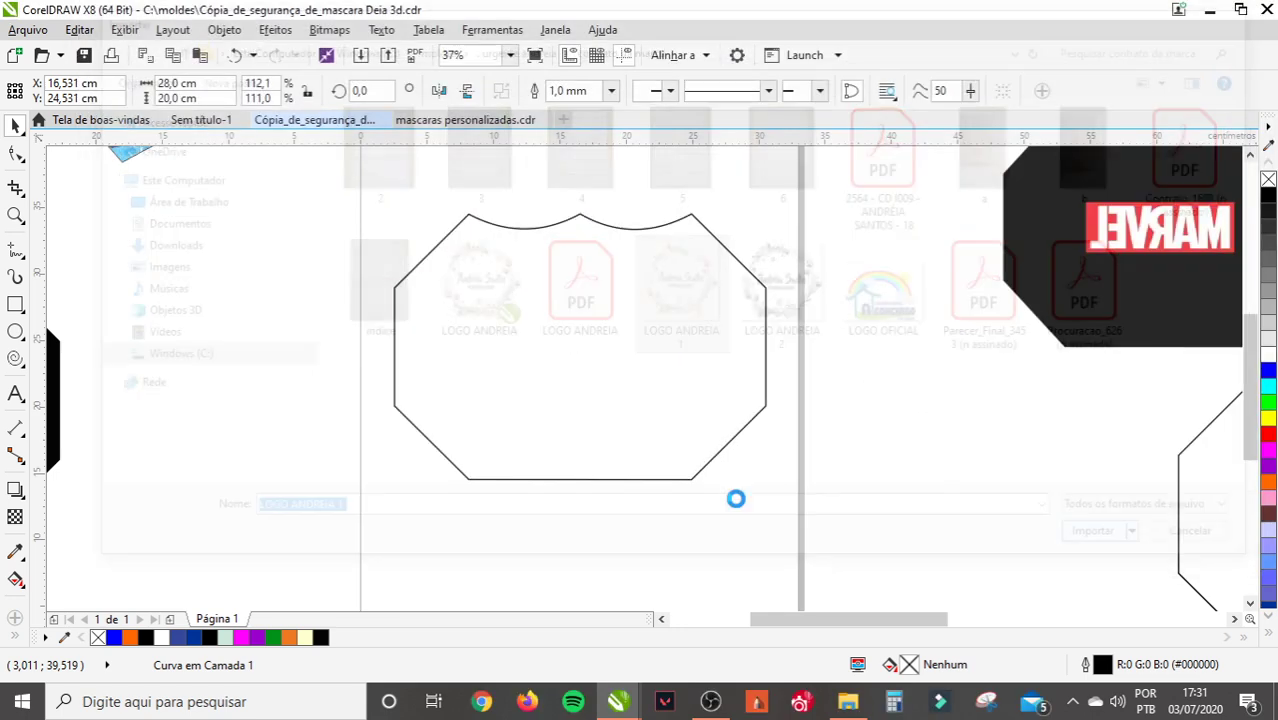
left_click(674, 378)
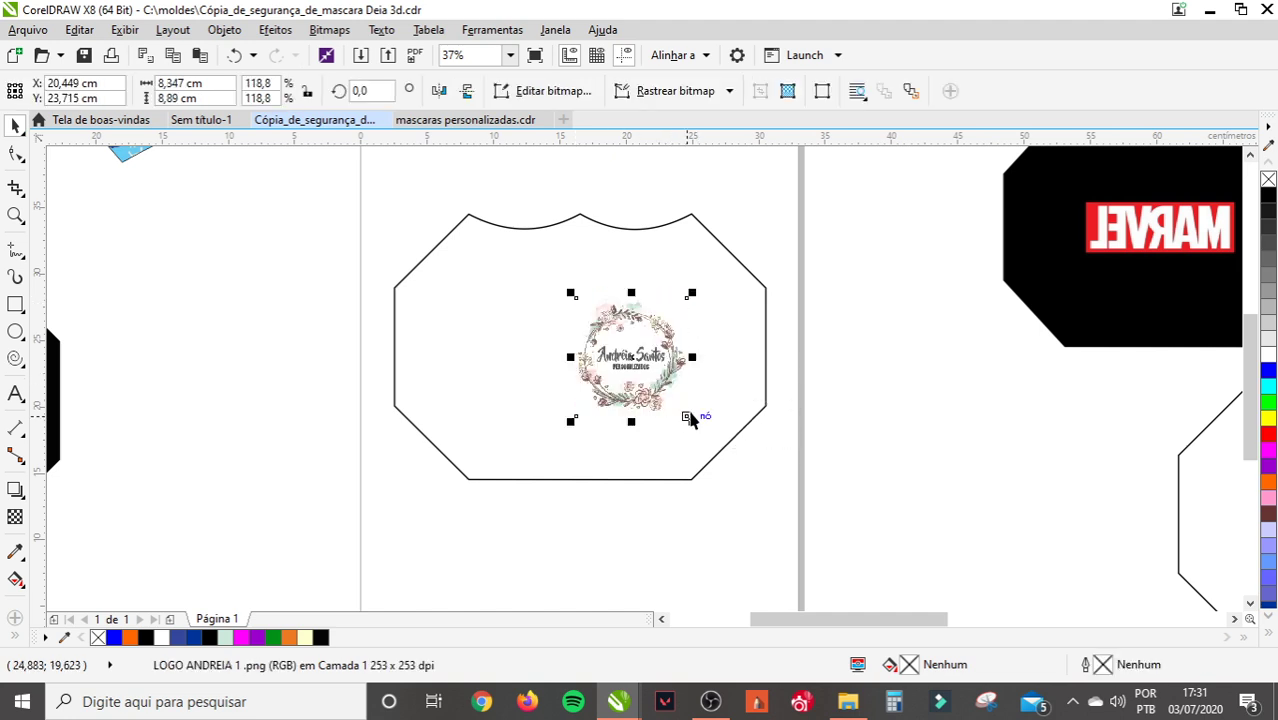
left_click_drag(489, 398, 268, 400)
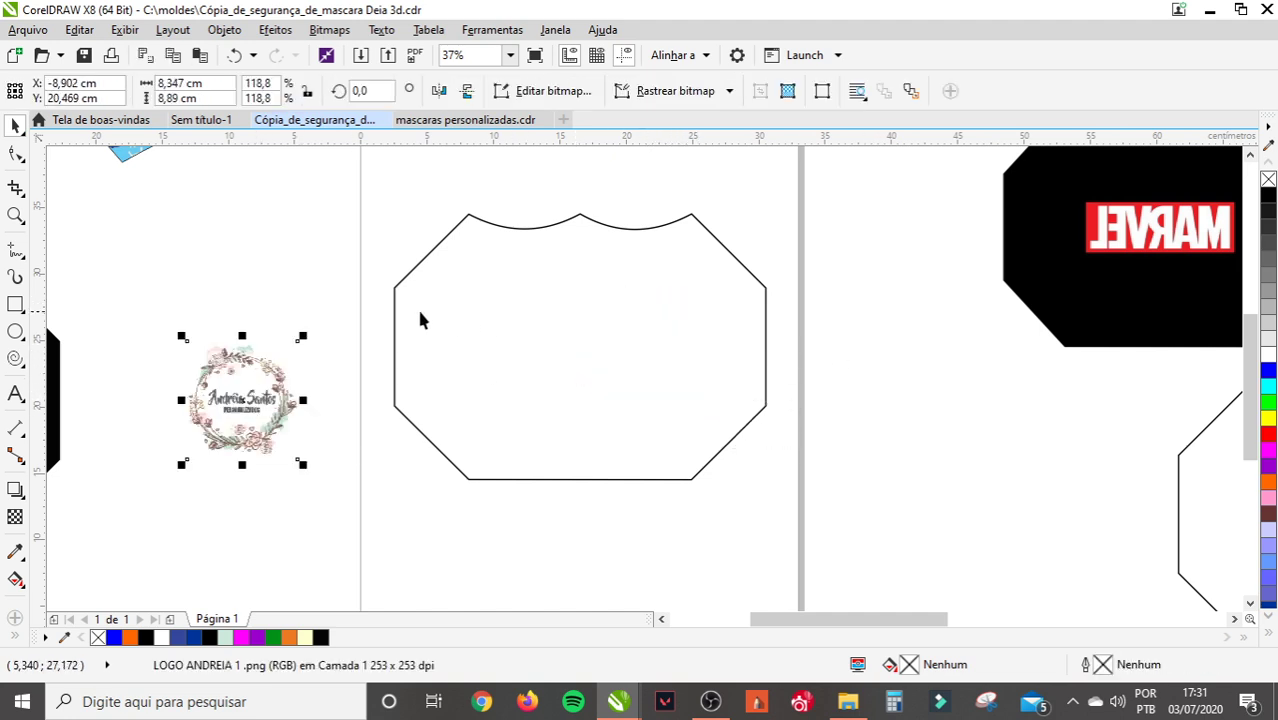
- Draw a horizontal guide rectangle about 38.3 × 9 cm from the mask's upper-left side corner, spanning the height of its straight sides
left_click(15, 305)
left_click_drag(393, 288, 901, 406)
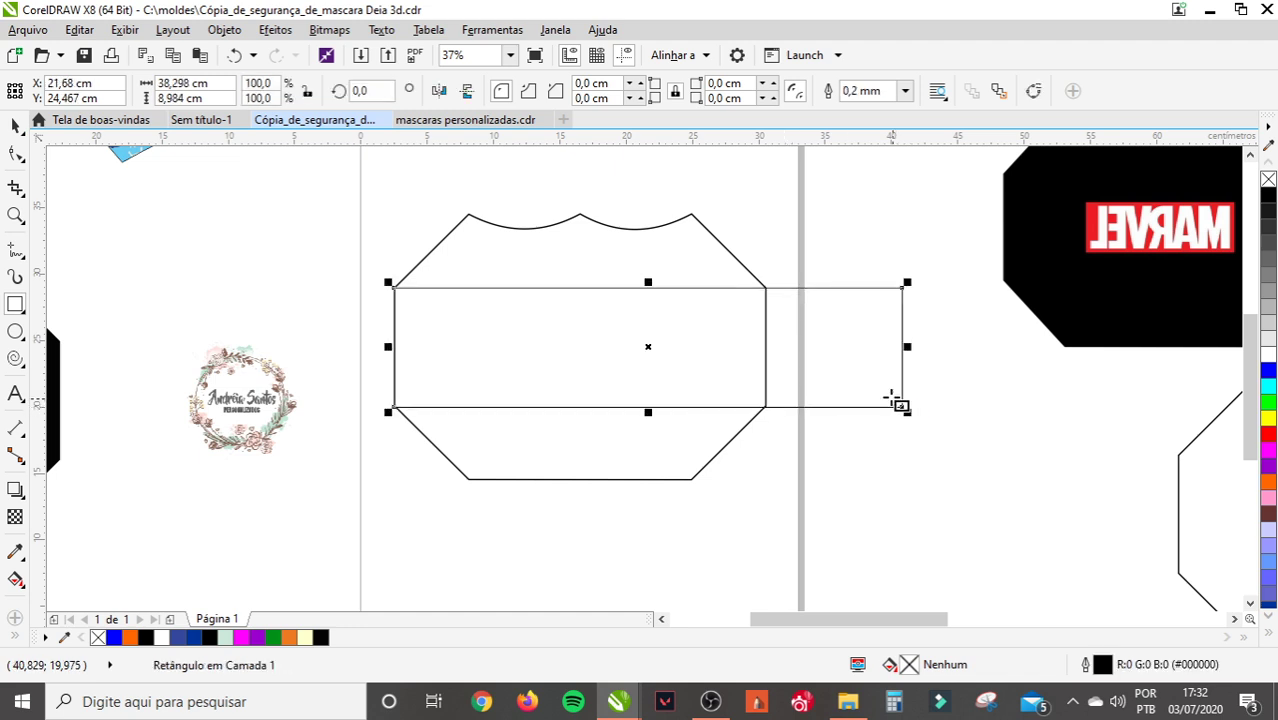
left_click(16, 125)
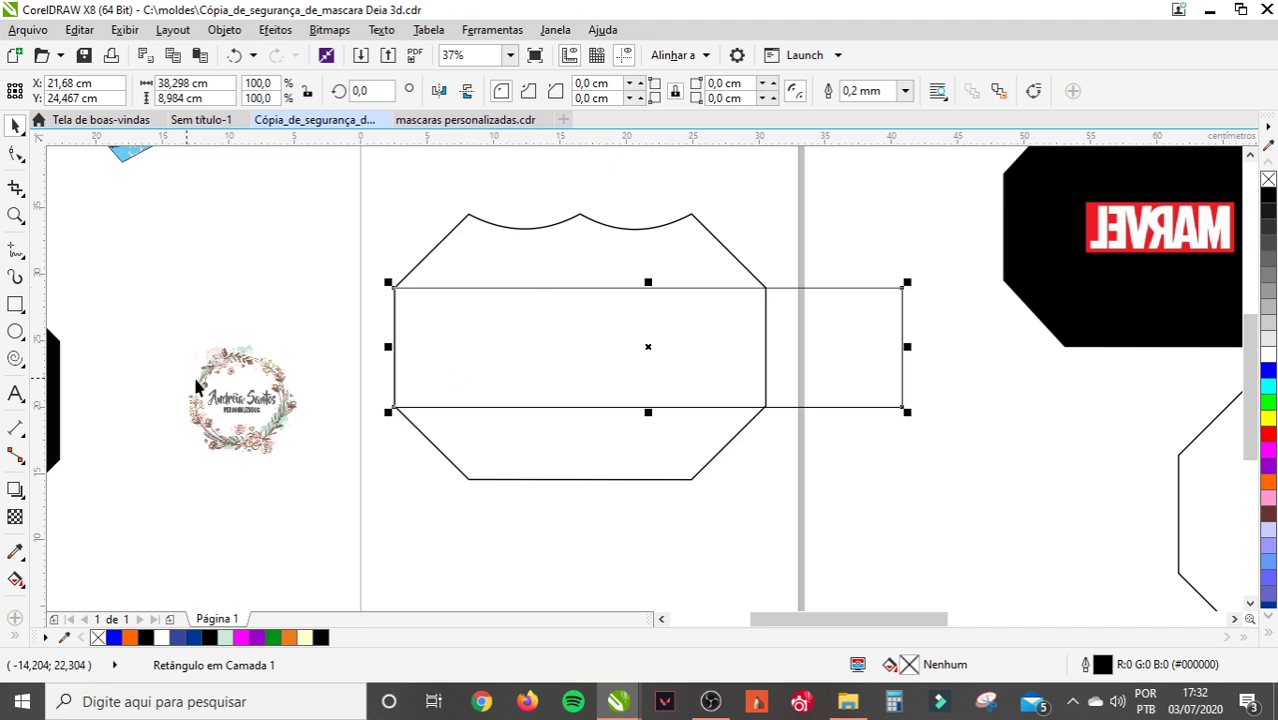
- Duplicate the floral wreath logo, shrink the copy to a small version and place it above the original
left_click(235, 365)
left_click_drag(301, 334, 306, 335)
key("ctrl+d")
left_click_drag(257, 369, 303, 255)
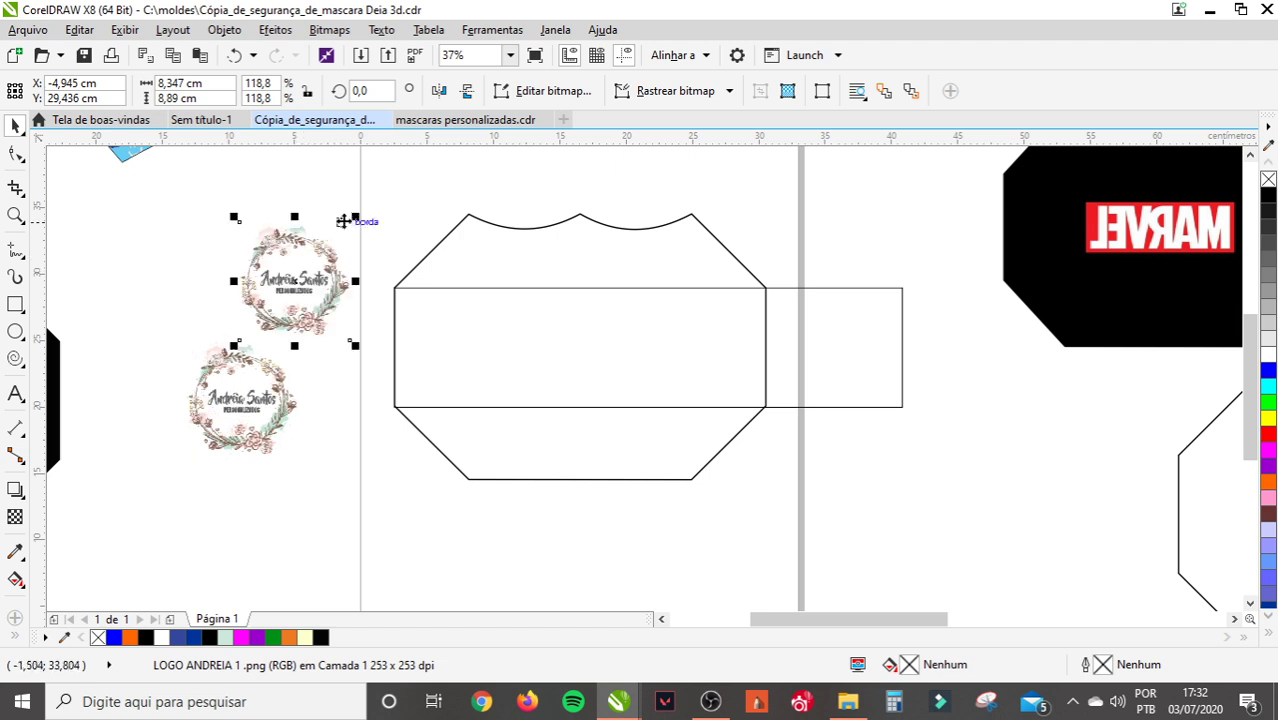
left_click_drag(352, 221, 282, 295)
left_click_drag(262, 340, 282, 230)
- Move the large floral wreath logo into the right half of the mask, within the horizontal guide rectangle
left_click(270, 377)
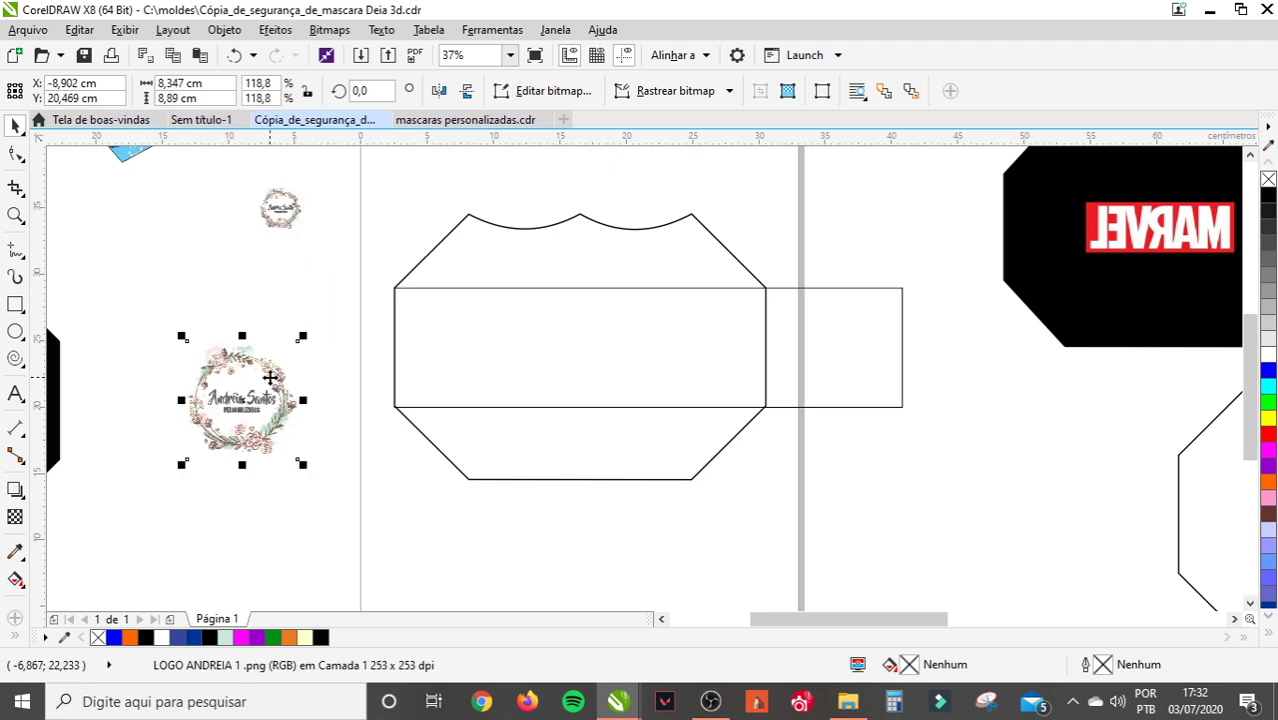
left_click_drag(270, 377, 673, 325)
scroll(665, 316, "up", 2)
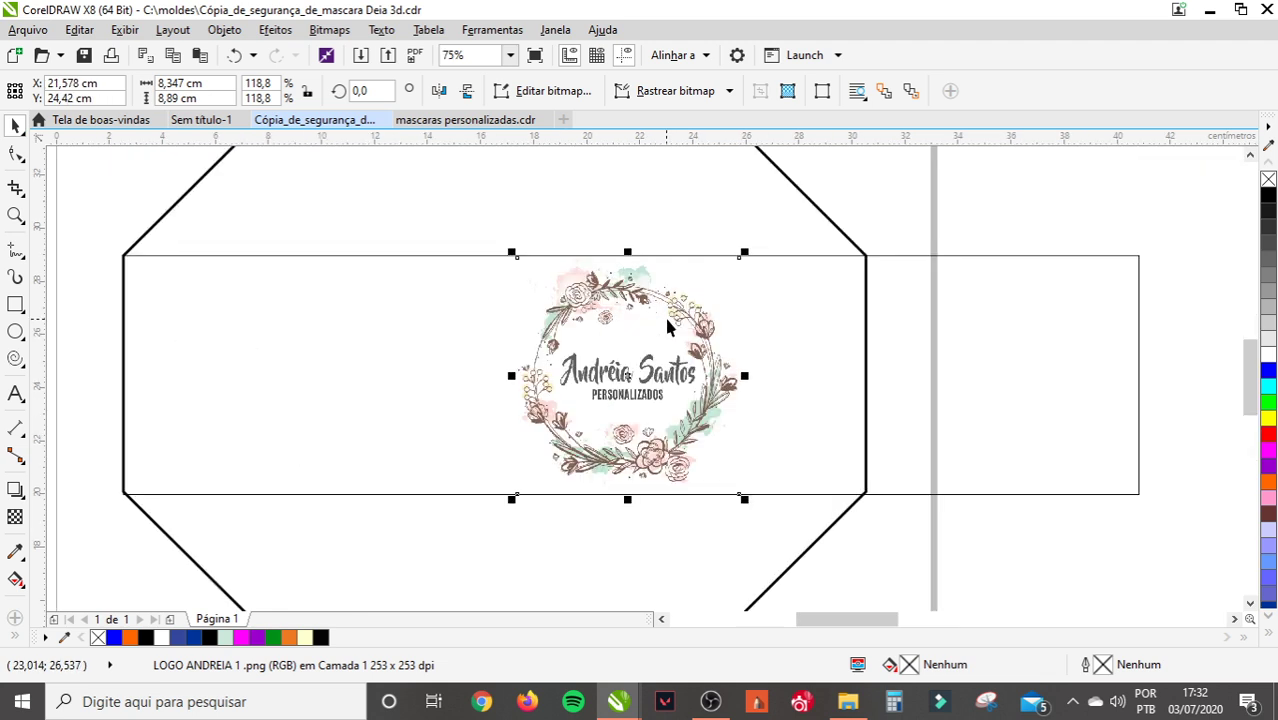
scroll(668, 314, "down", 2)
left_click(129, 272)
left_click(16, 304)
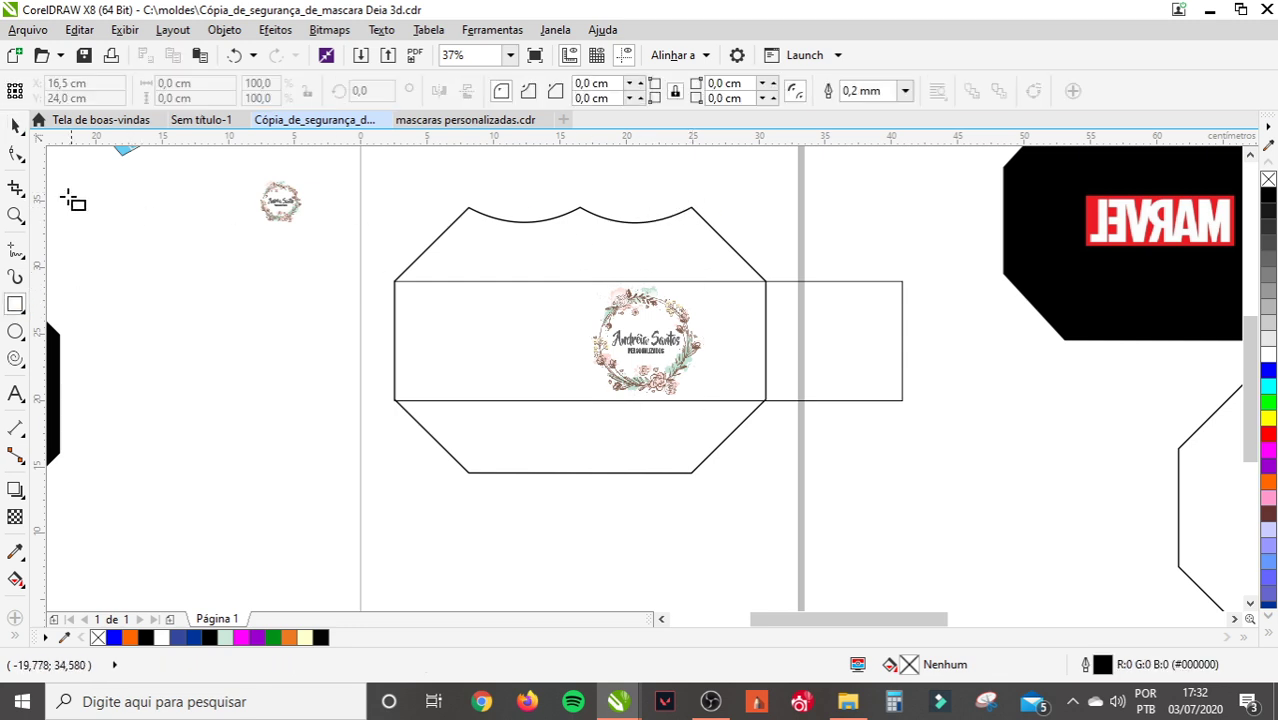
left_click(15, 125)
scroll(405, 255, "down", 2)
scroll(405, 258, "down", 2)
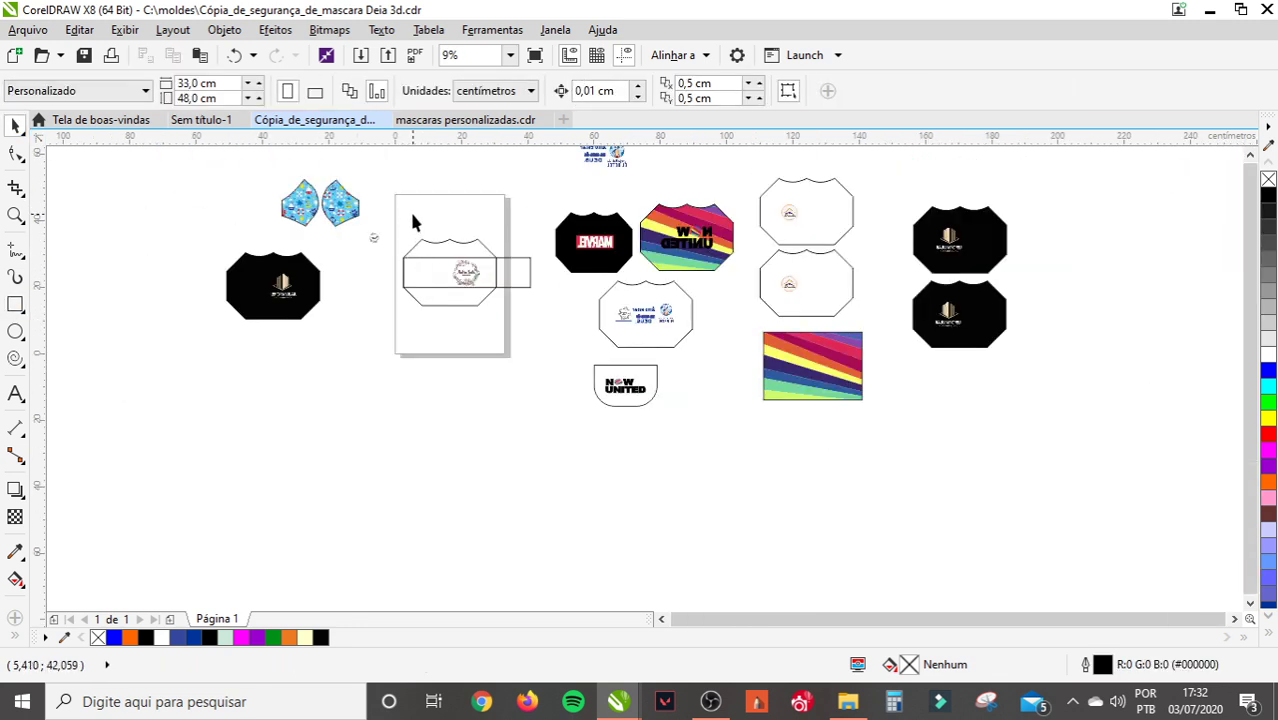
scroll(416, 200, "up", 4)
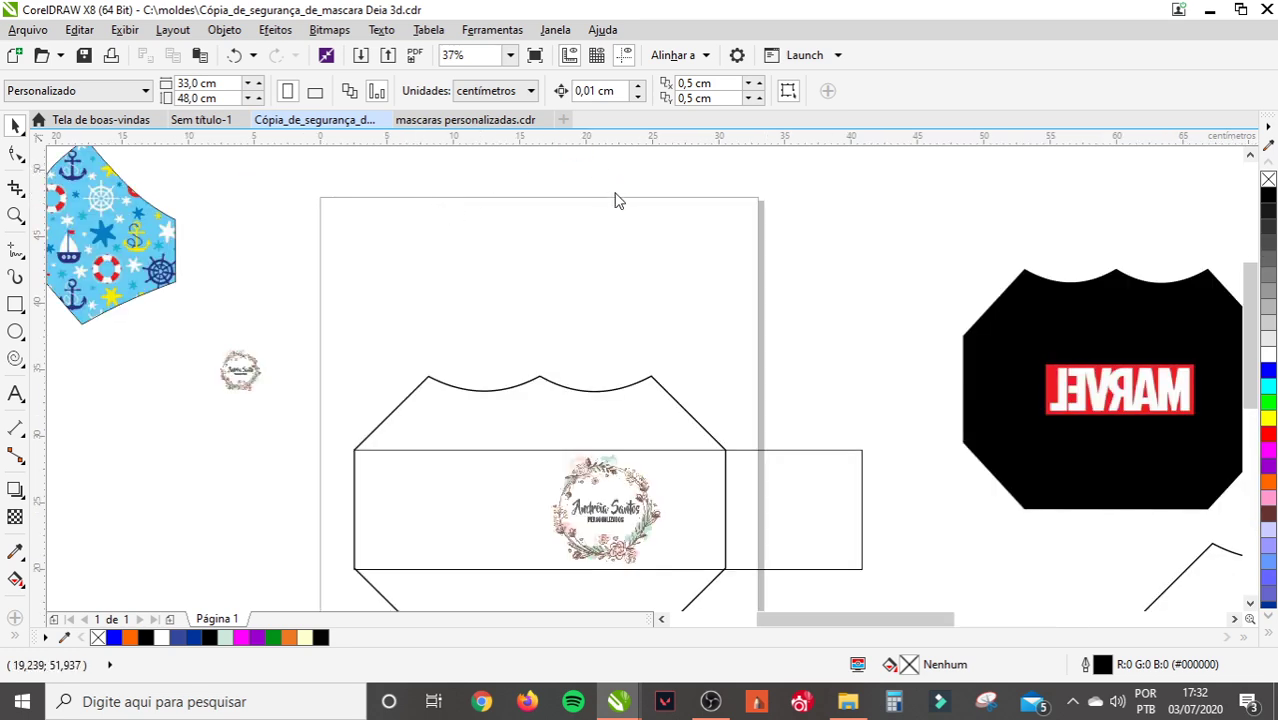
key("ctrl+j")
left_click(1016, 91)
scroll(631, 395, "down", 2)
scroll(601, 498, "up", 2)
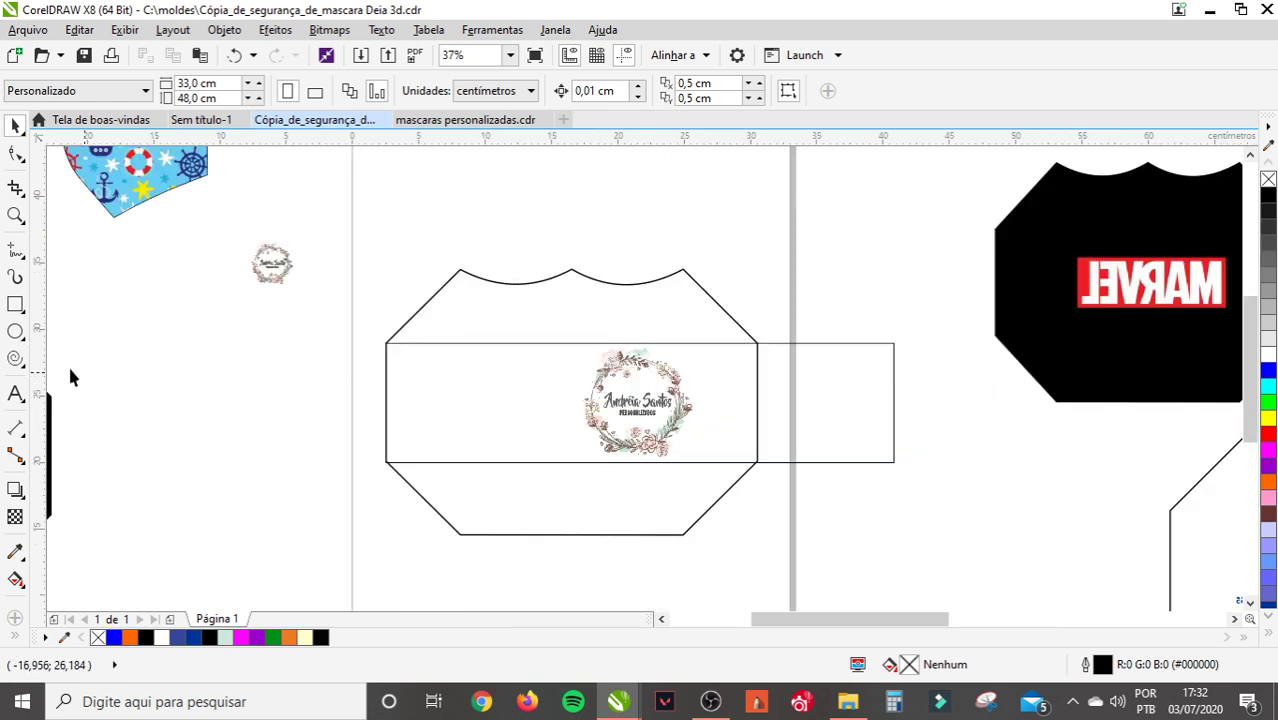
- Draw a narrow vertical guide rectangle about 0.5 × 30.1 cm and align its left edge with the mask's upper-right tip
left_click(16, 305)
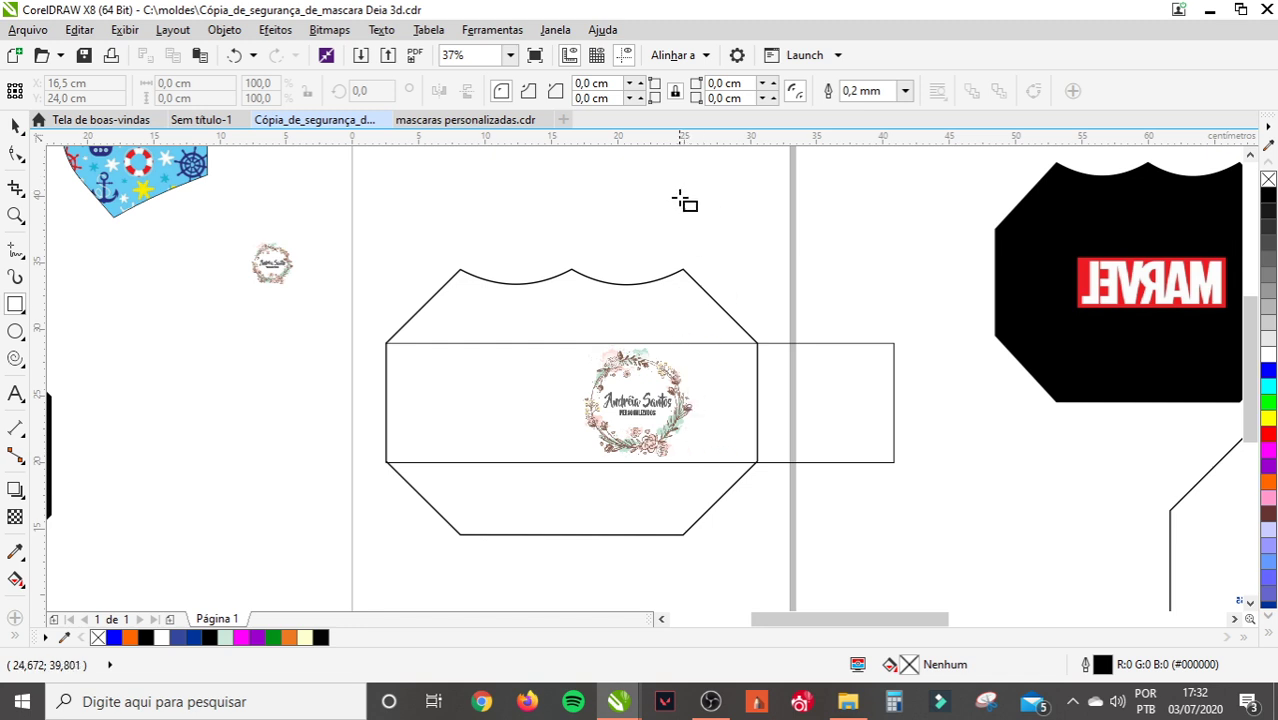
left_click_drag(687, 189, 690, 590)
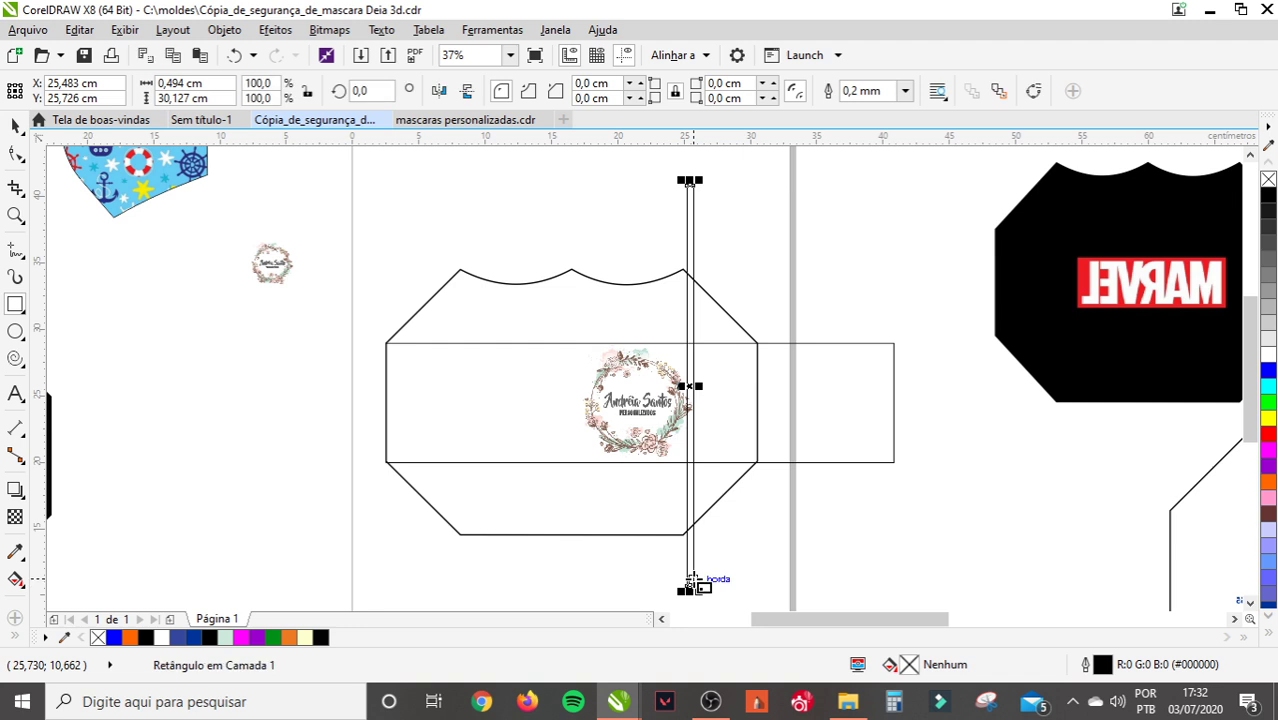
left_click(16, 127)
scroll(660, 450, "up", 2)
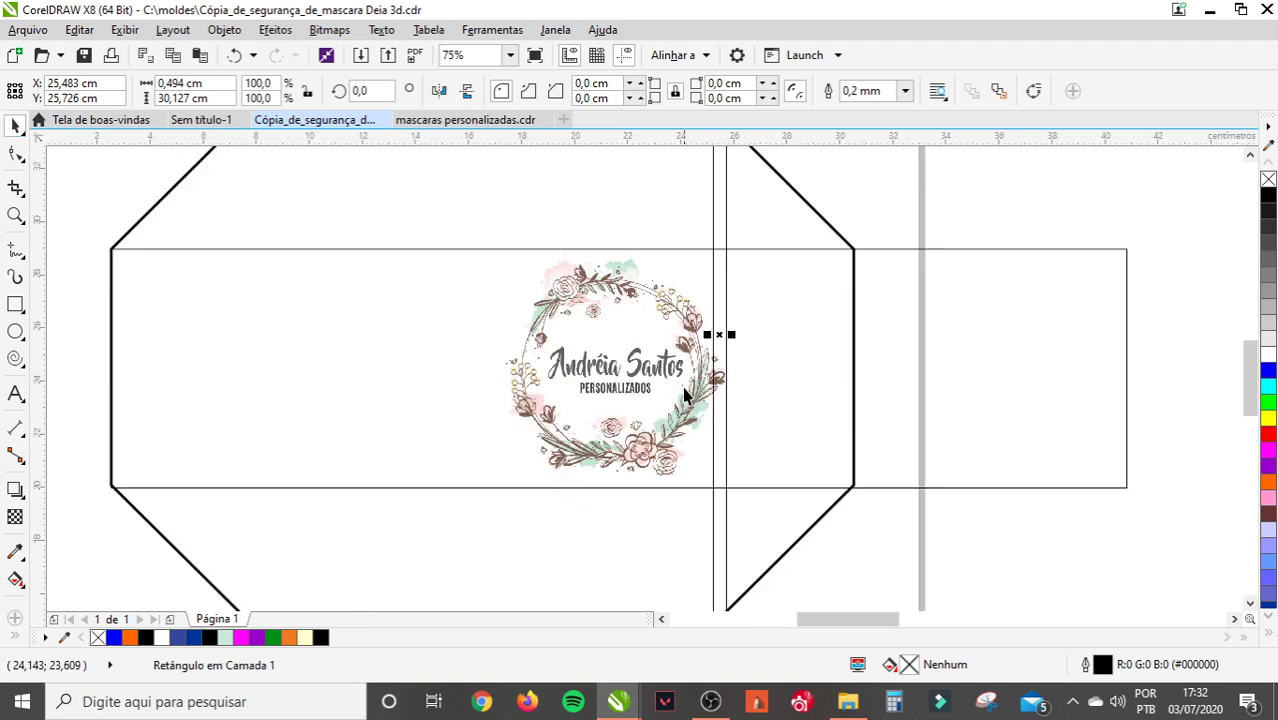
scroll(705, 342, "down", 2)
scroll(709, 218, "up", 3)
mouse_move(719, 217)
left_mouse_down()
mouse_move(705, 232)
mouse_move(701, 221)
left_mouse_up()
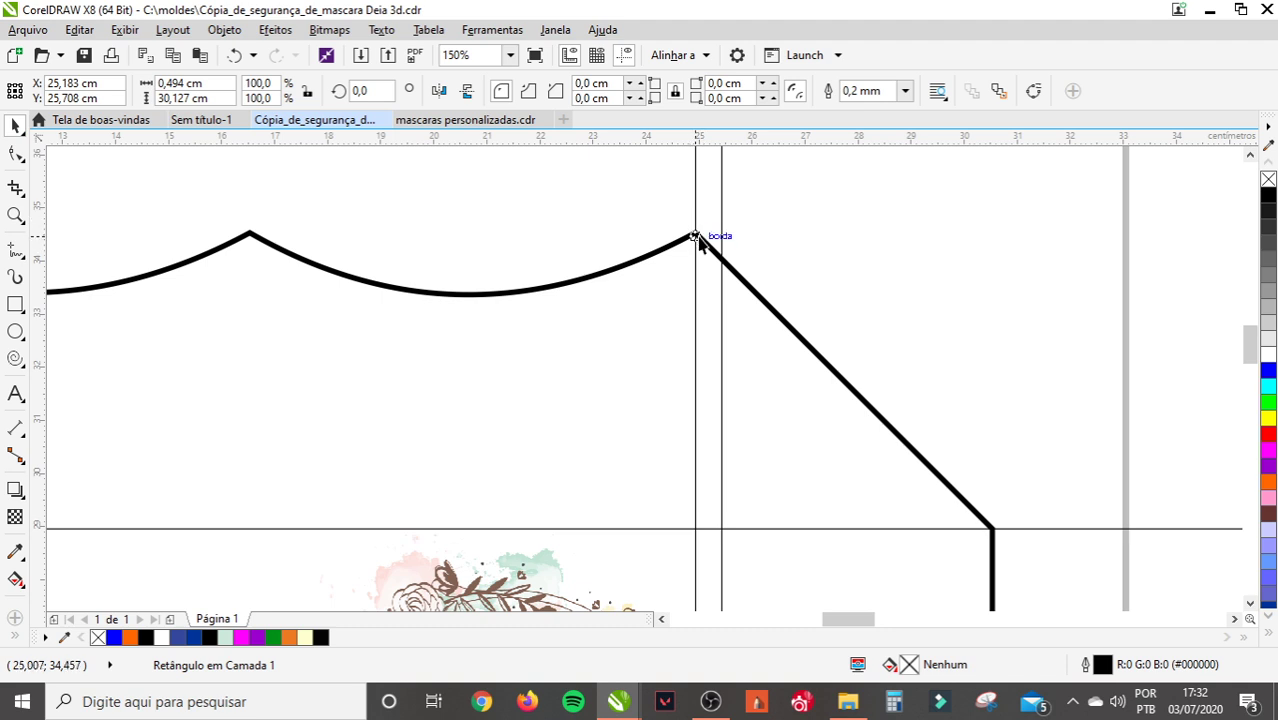
scroll(695, 228, "down", 3)
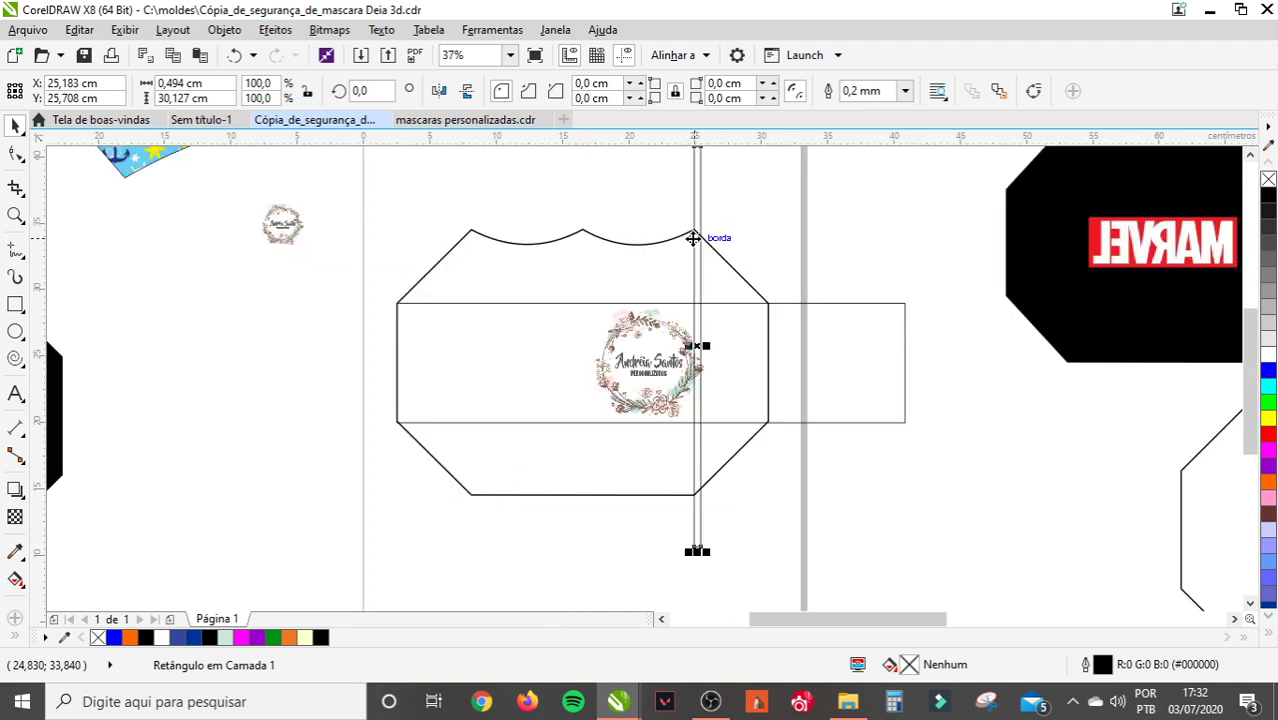
- Send the horizontal guide rectangle to the back, behind the logo and mask
left_click(728, 303)
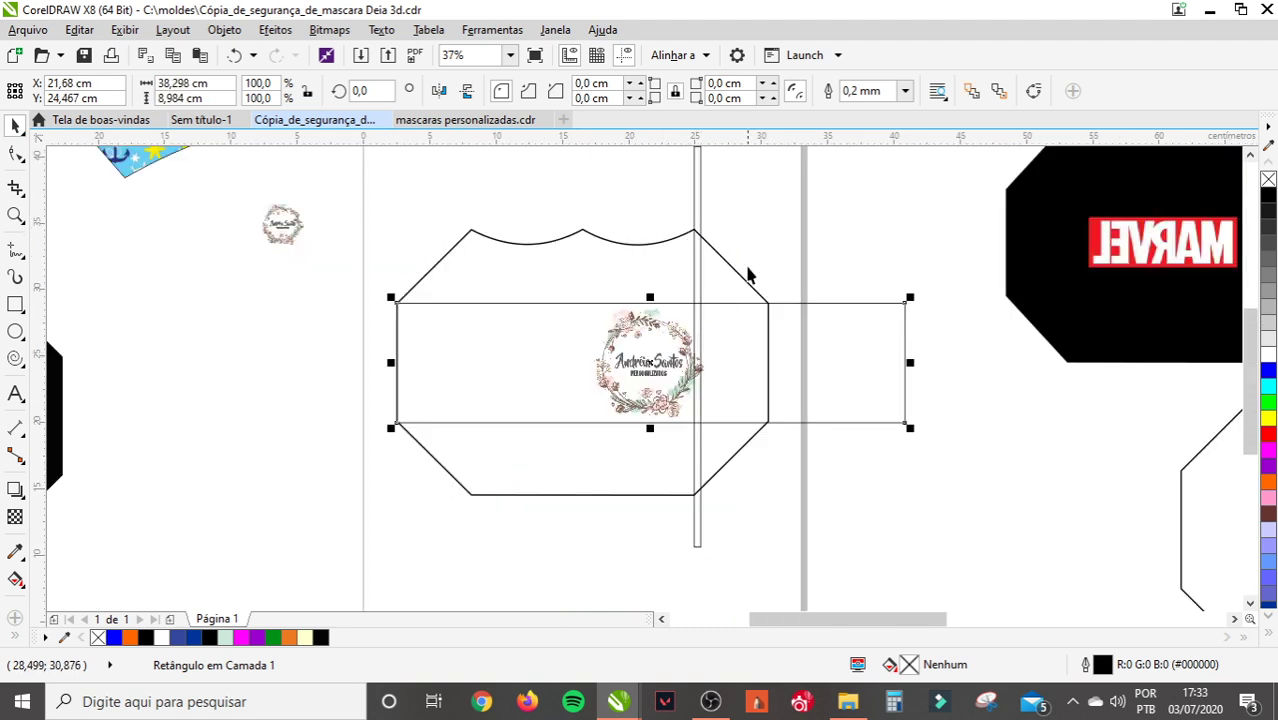
left_click(649, 346)
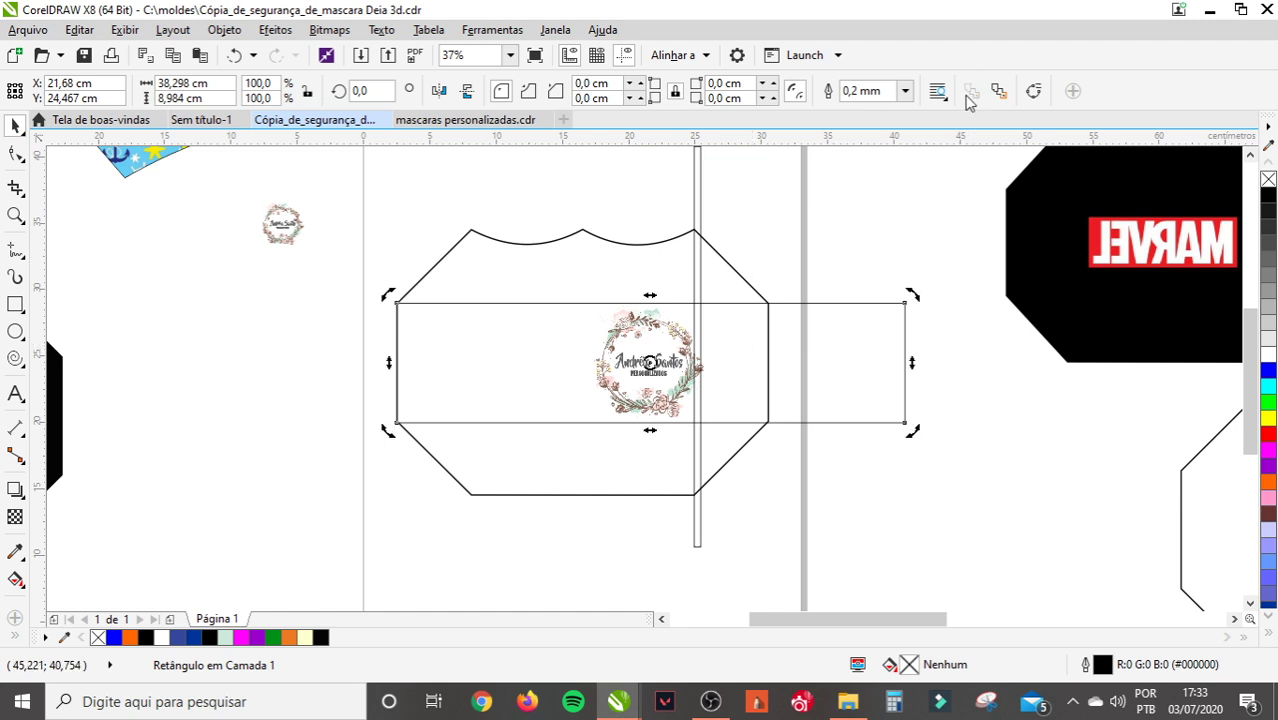
left_click(903, 160)
left_click(633, 362)
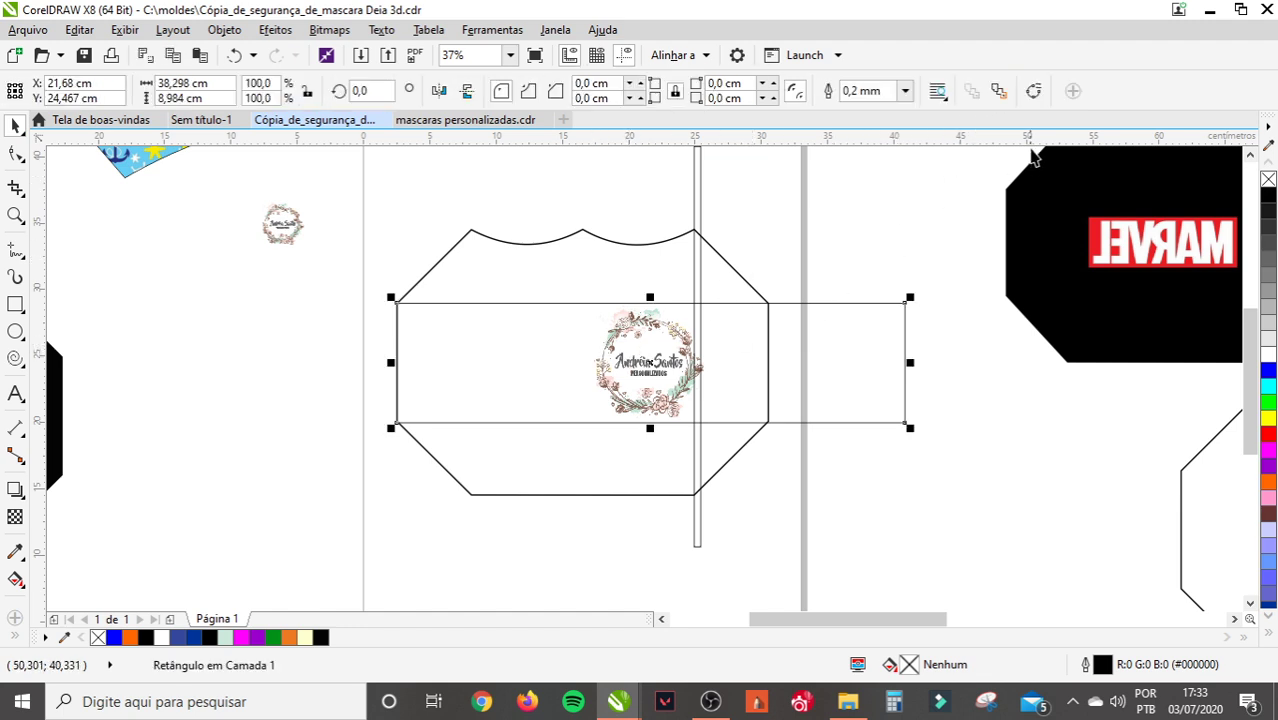
left_click(998, 91)
- Scale the large wreath logo to about 7 × 7.4 cm and position it between the horizontal guides, against the vertical guide
left_click(679, 354)
scroll(679, 354, "up", 2)
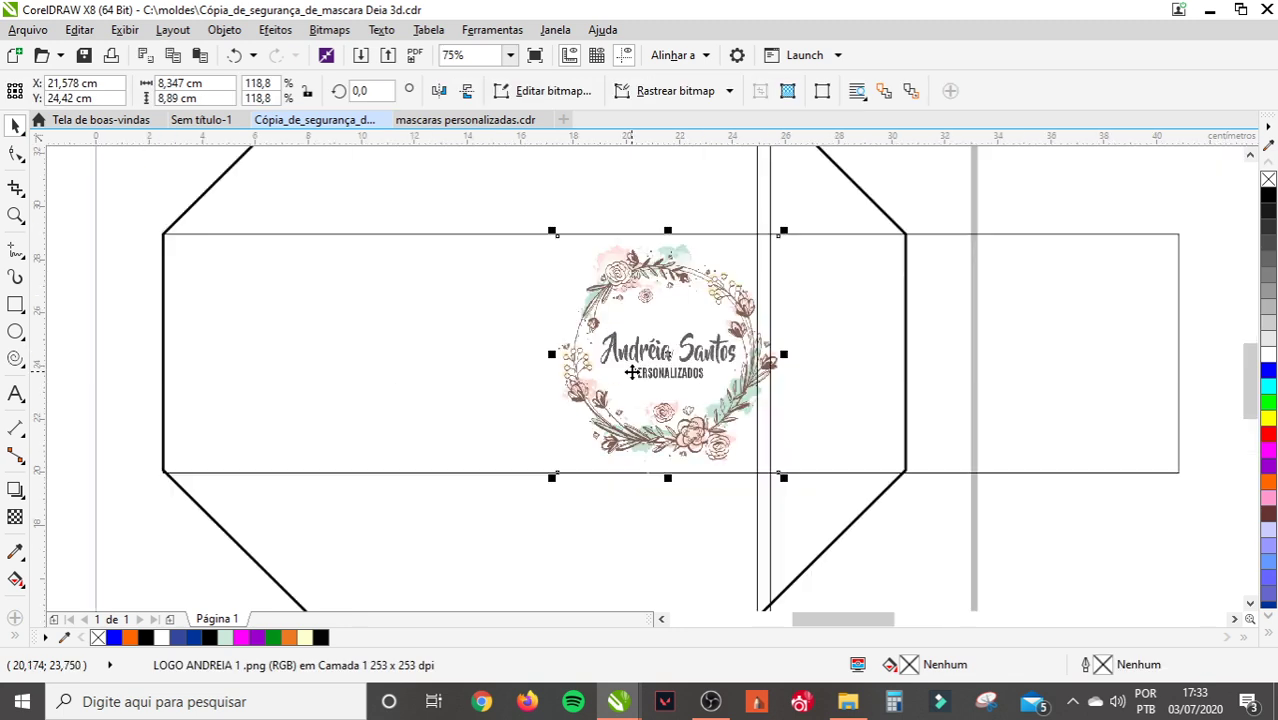
left_click_drag(675, 345, 652, 342)
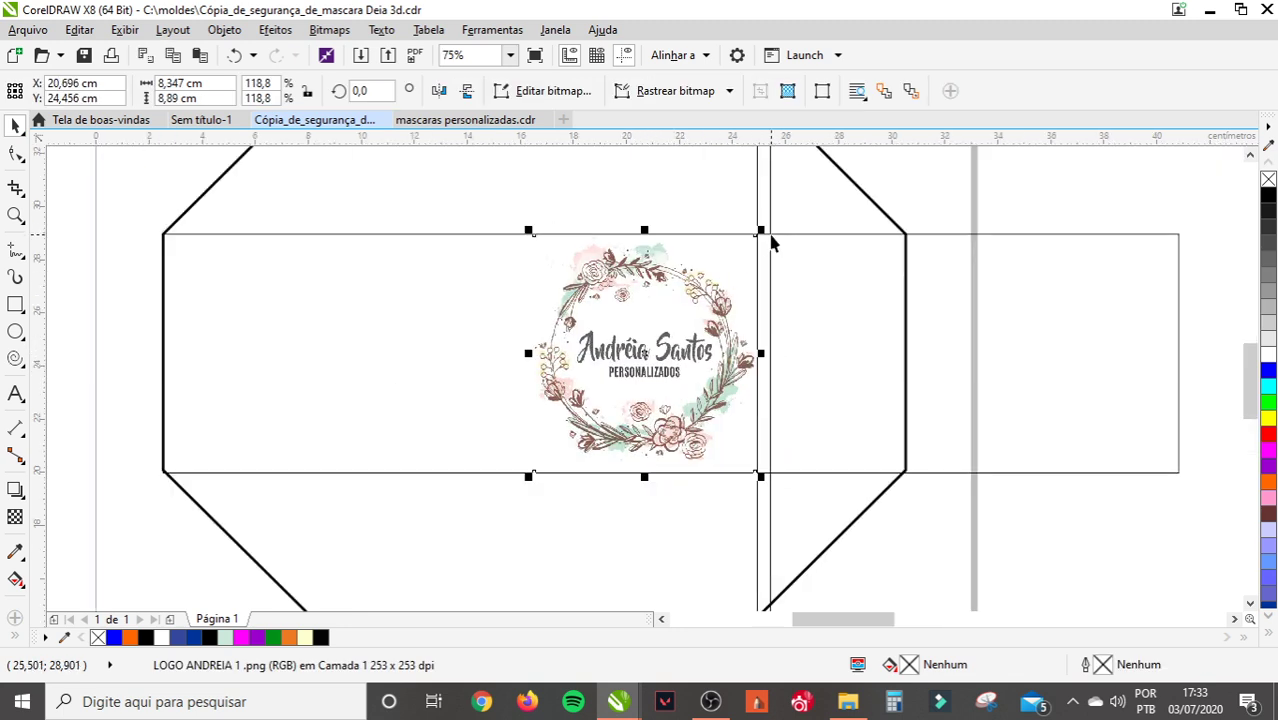
left_click_drag(765, 232, 728, 272)
left_click_drag(671, 337, 701, 321)
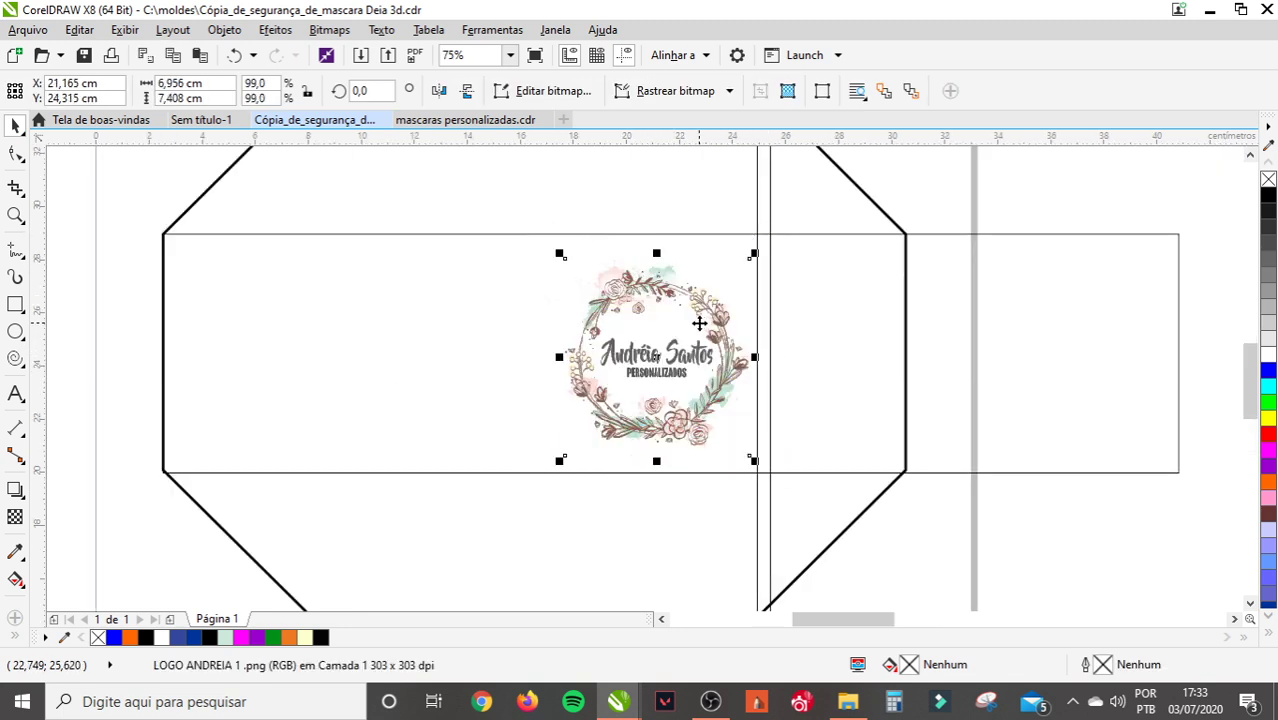
scroll(699, 323, "down", 2)
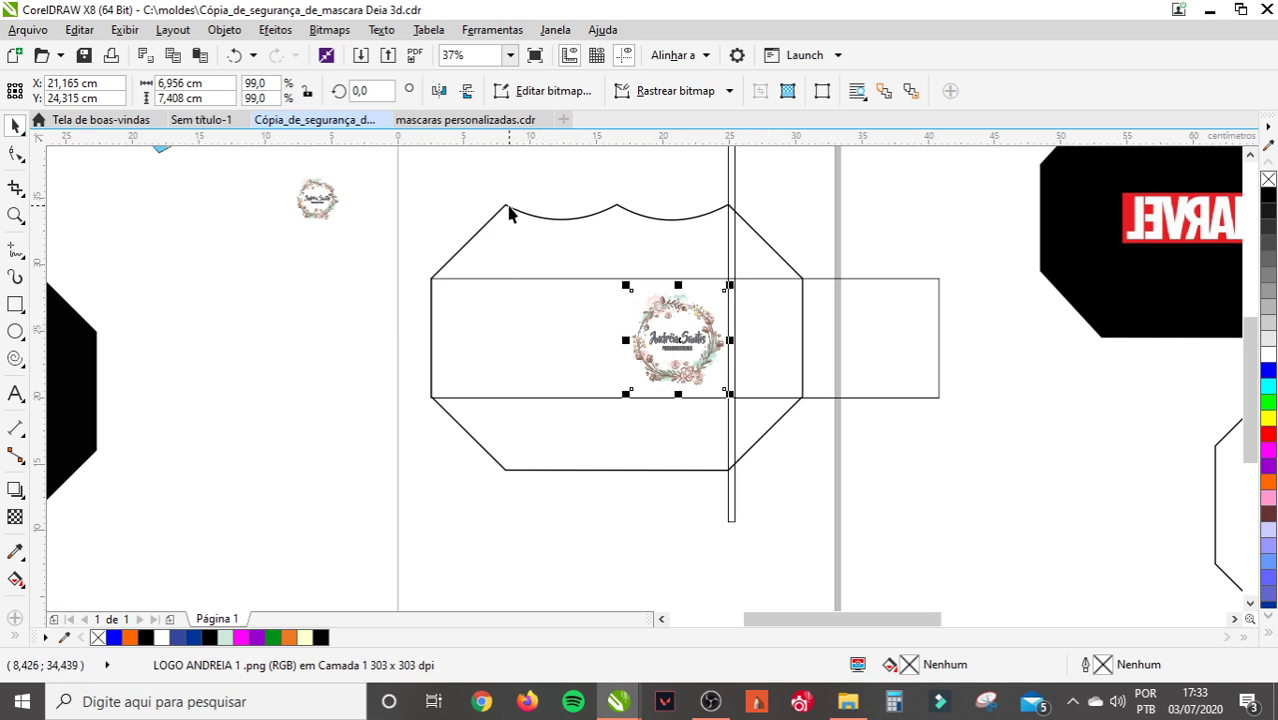
- Duplicate the vertical guide rectangle, move the copy to the mask's upper-left tip, and delete that copy
left_click(730, 214)
key("ctrl+d")
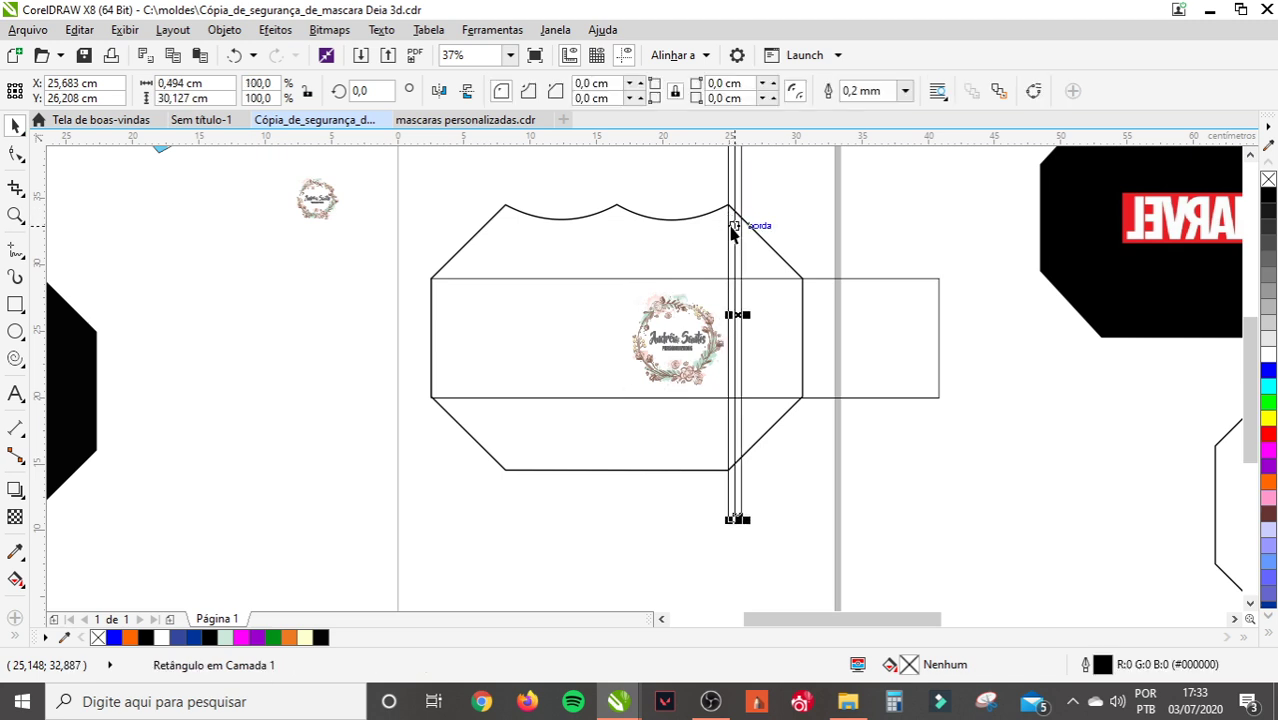
left_click_drag(744, 242, 508, 265)
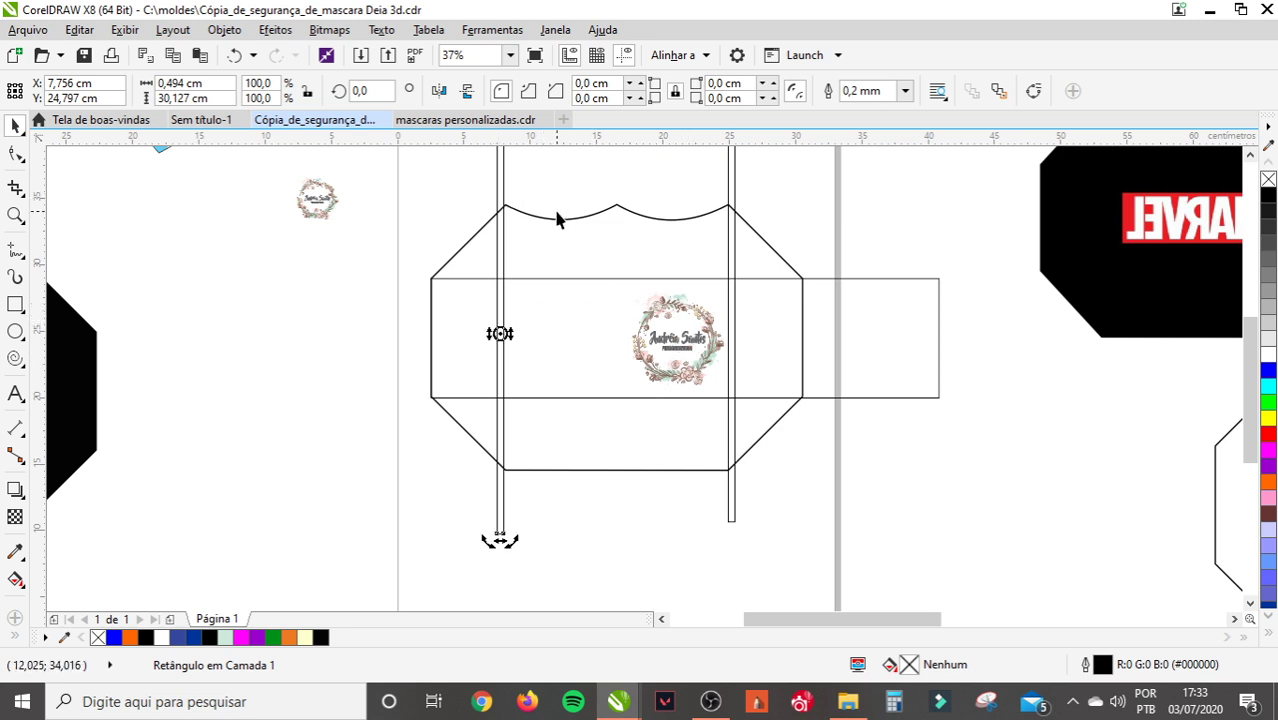
key("Delete")
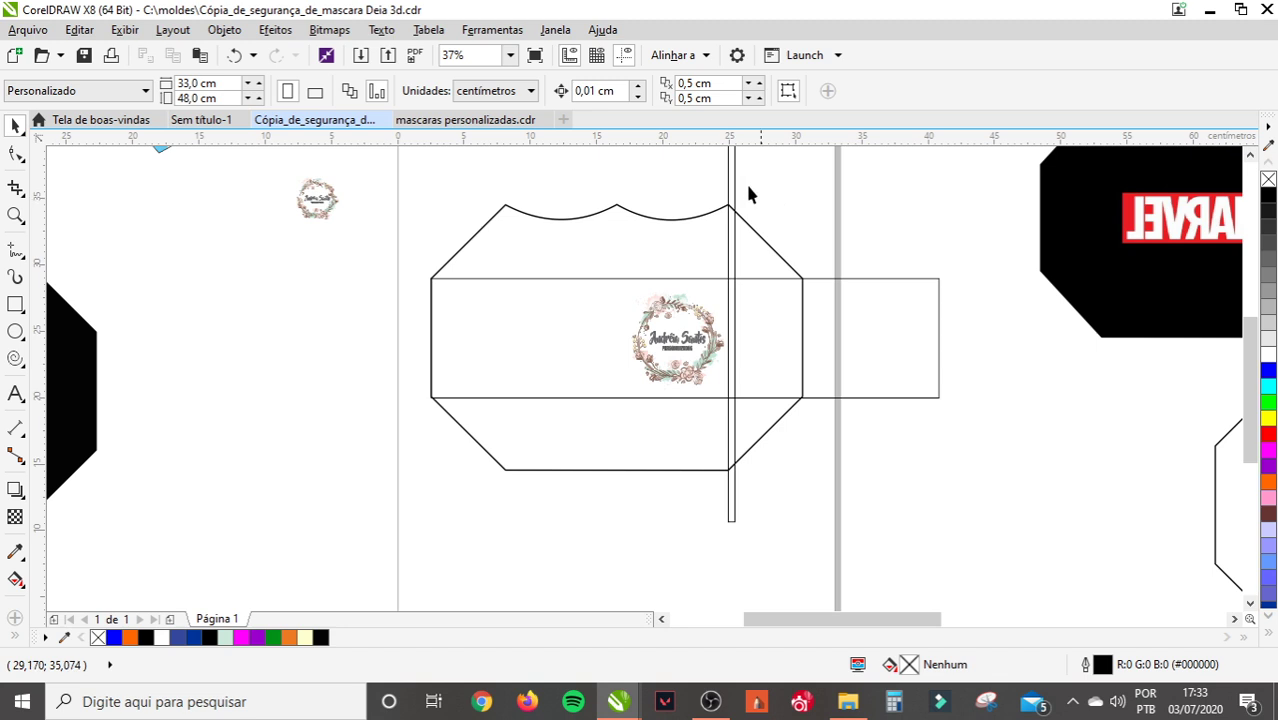
- Delete the vertical and horizontal guide rectangles around the wreath logo
left_click(697, 338)
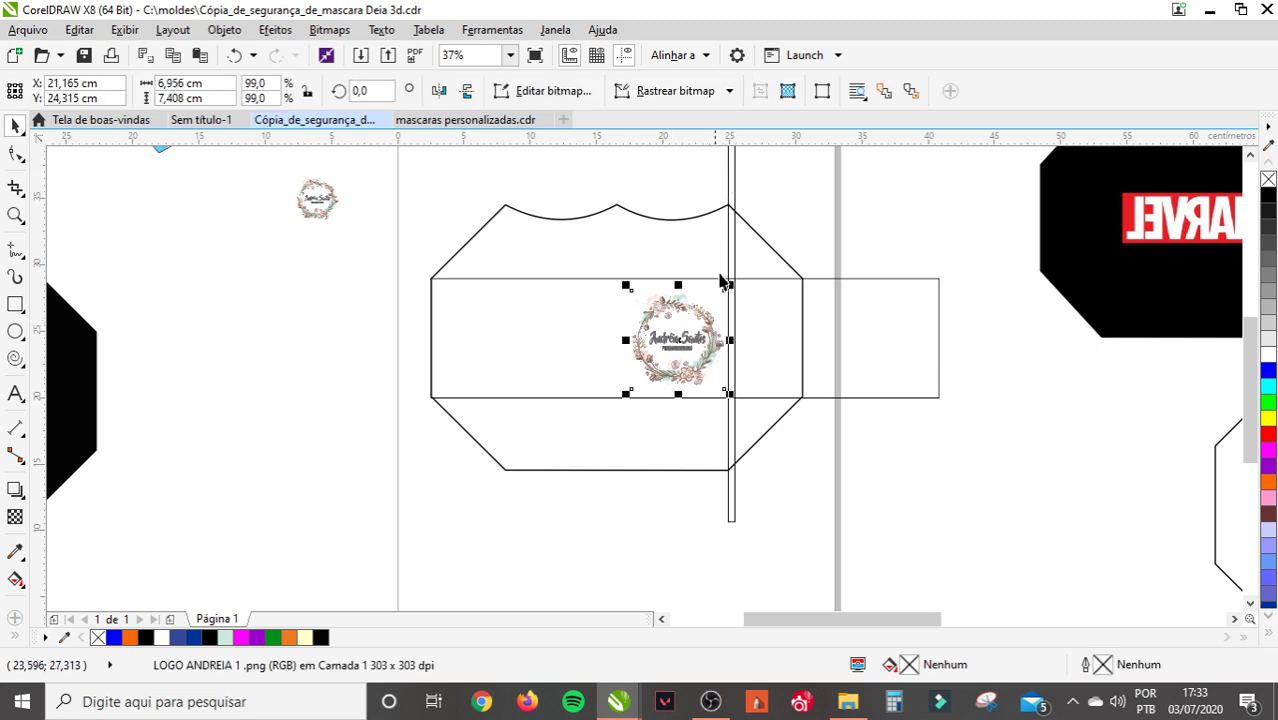
left_click(733, 185)
key("Delete")
left_click(847, 291)
key("Delete")
- Shrink the wreath logo to about 2.7 × 2.9 cm and place it in the mask's upper-right area
left_click(723, 292)
left_click_drag(731, 285, 707, 273)
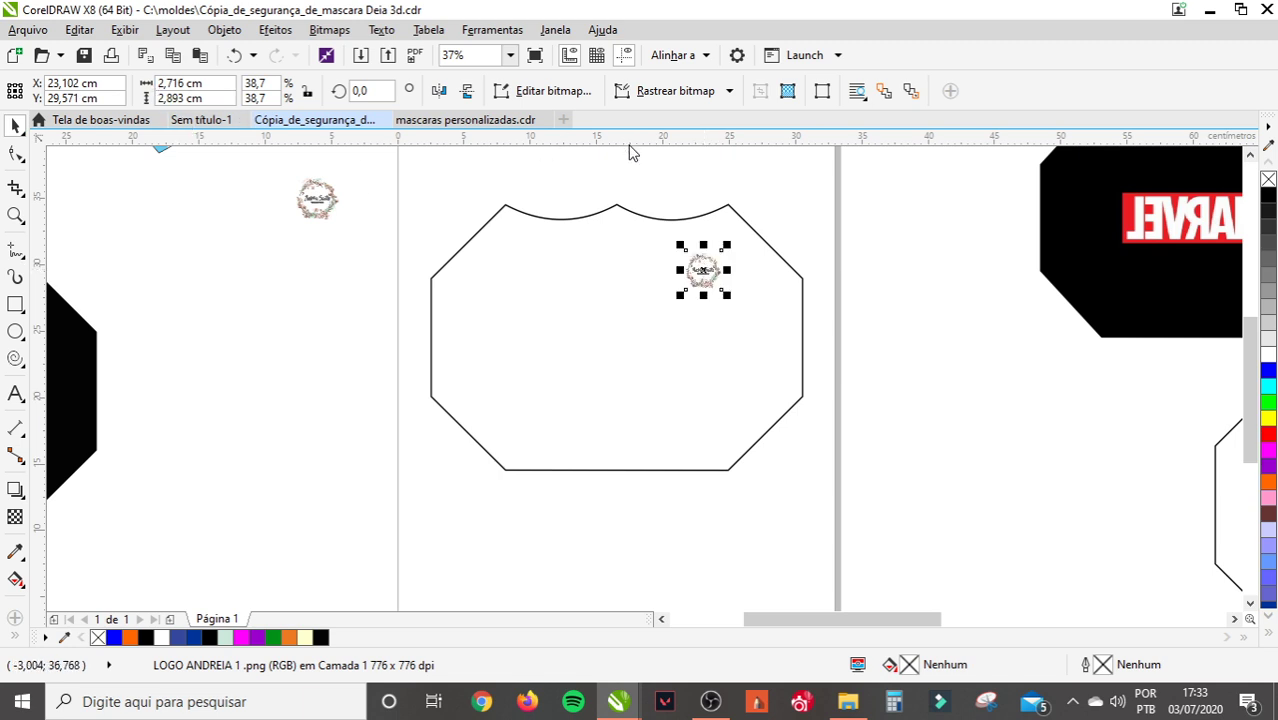
scroll(727, 251, "up", 2)
- Resize the logo to about 2.5 × 2.7 cm and copy it leftwards at equal spacing into a row of five
left_click_drag(729, 243, 559, 277)
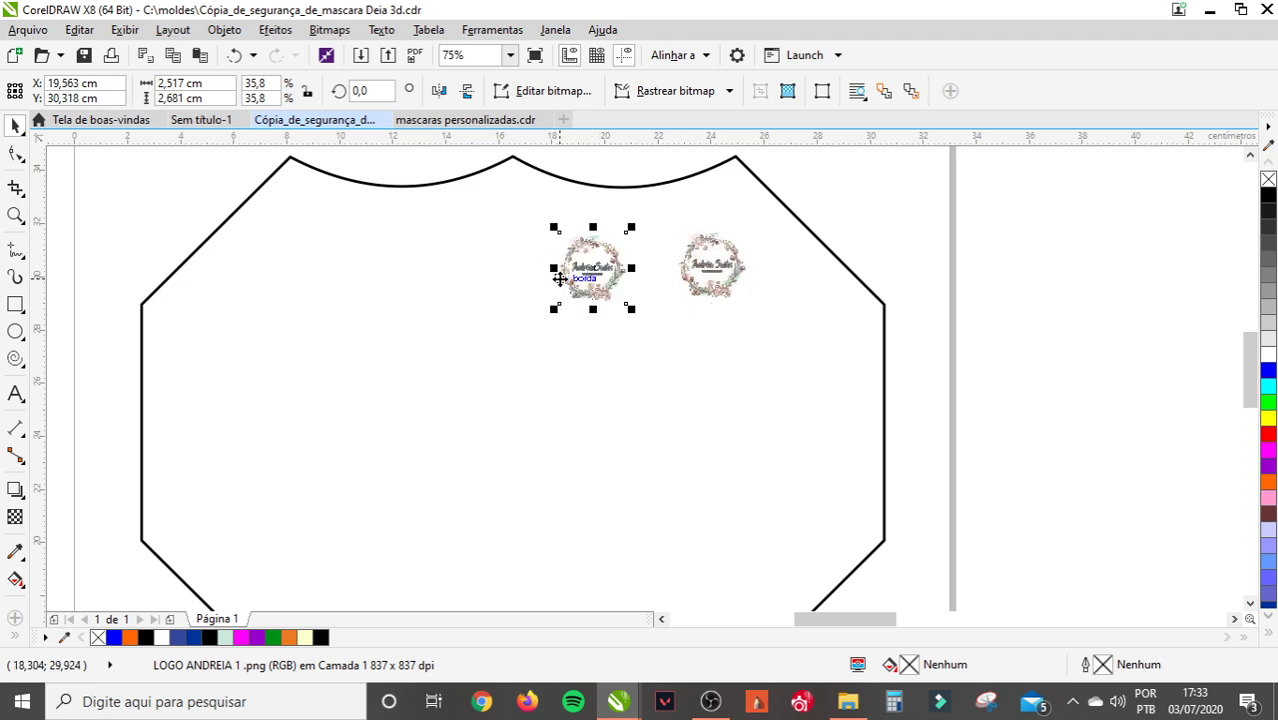
key("ctrl+r")
key("ctrl+r")
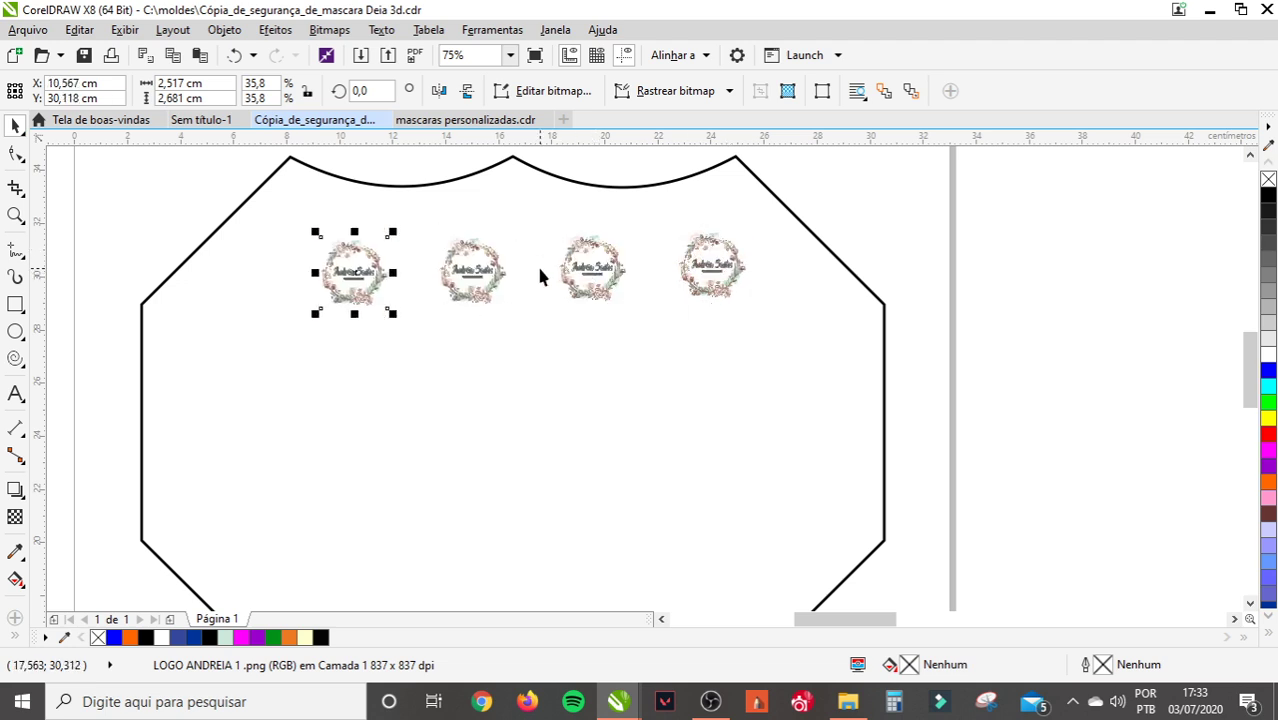
key("ctrl+r")
- Copy the five-logo row directly below and offset the copy sideways to stagger the pattern
left_click_drag(97, 228, 789, 339)
left_click_drag(712, 264, 845, 351)
right_click(845, 351)
left_click_drag(721, 345, 650, 347)
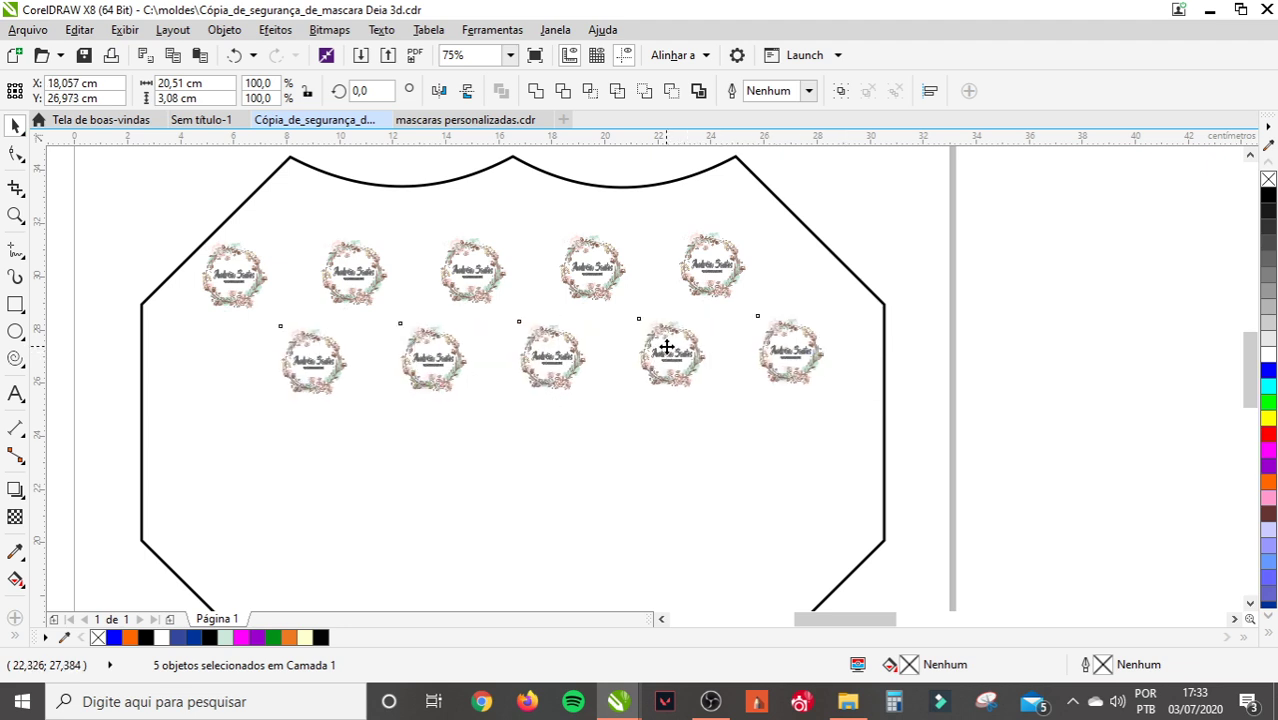
- Repeat the row copy for a third row, shift it left to stagger it, and repeat again for a fourth row
scroll(657, 344, "down", 3)
key("ctrl+r")
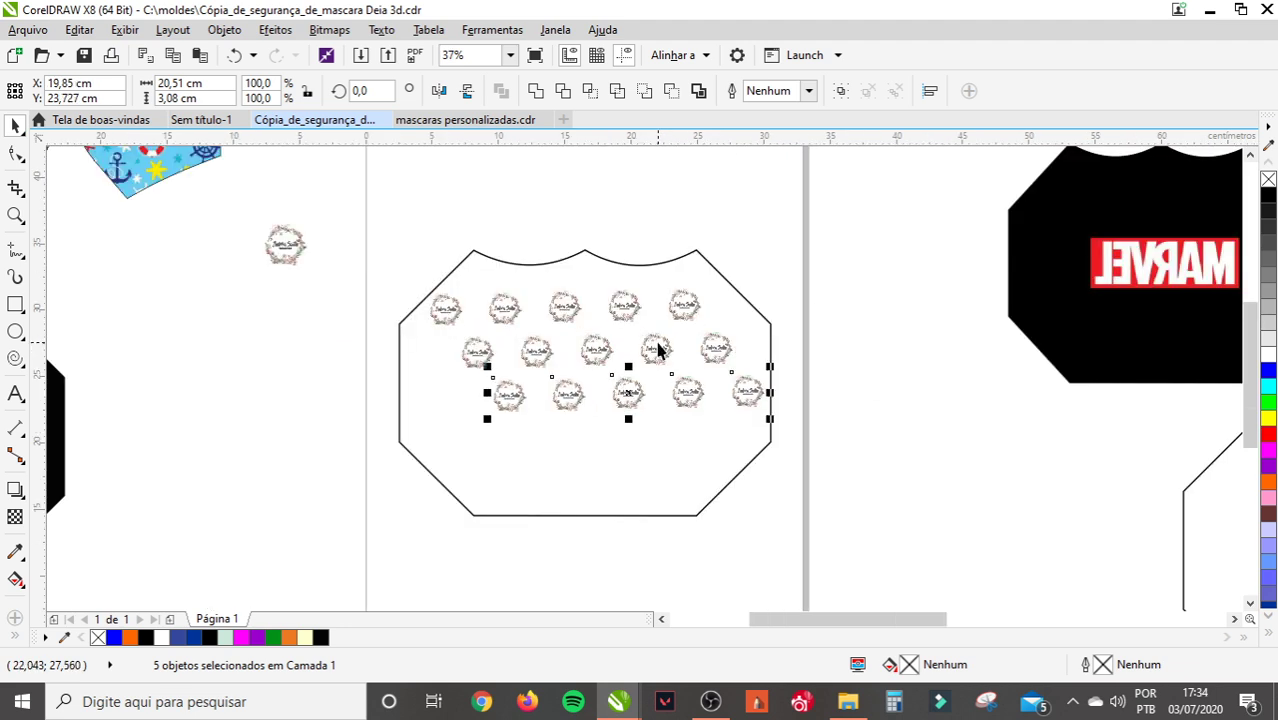
left_click_drag(646, 386, 590, 386)
scroll(522, 391, "up", 3)
scroll(591, 385, "down", 3)
key("ctrl+r")
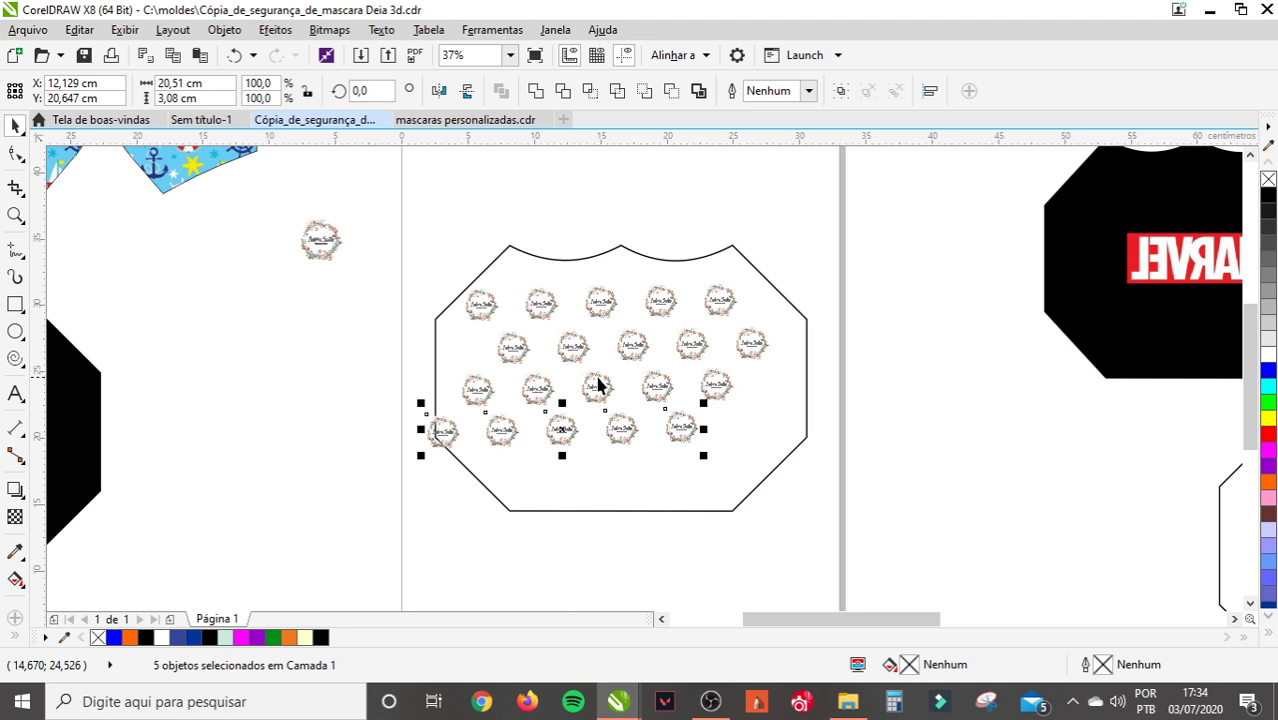
- Add a fifth logo row near the mask's bottom and shift the fourth and fifth rows to stagger them
key("ctrl+r")
left_click_drag(599, 468, 665, 479)
left_click(680, 424)
left_click_drag(414, 394, 810, 432)
left_click_drag(365, 451, 672, 468)
left_click(331, 399)
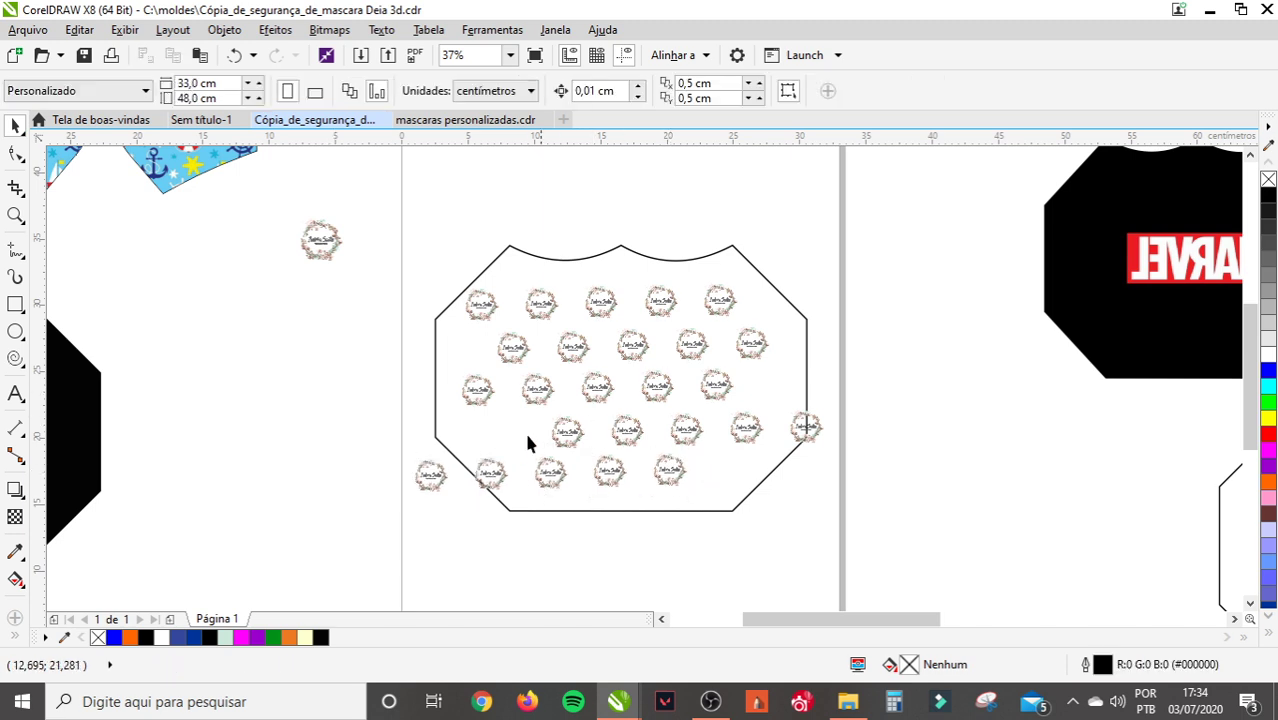
- Fill the pattern gaps with single logos at the start of the fourth row and the end of the third row
left_click(445, 481)
left_click_drag(442, 466, 510, 432)
key("ctrl+d")
left_click_drag(587, 385, 779, 389)
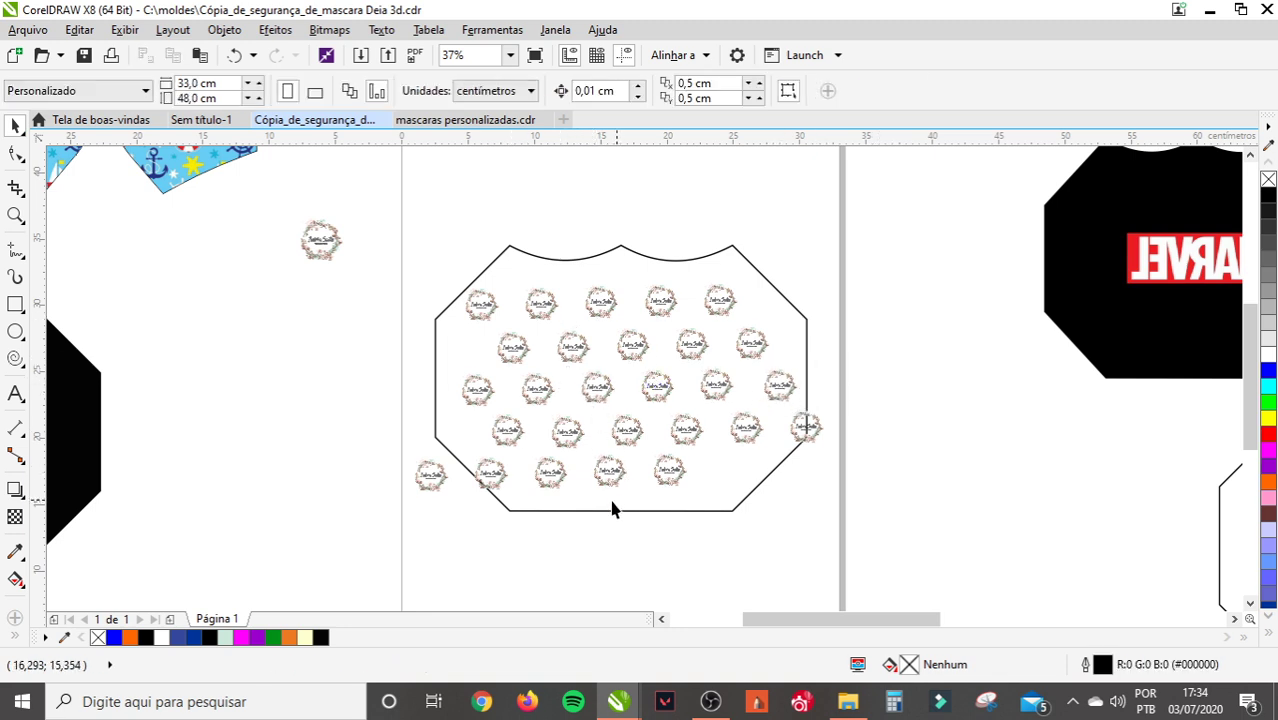
- Delete the logos overhanging the mask at the fifth row's left end and fourth row's right end, and group the remaining pattern
key("Delete")
left_click(806, 426)
key("Delete")
left_click(796, 332)
left_click_drag(388, 250, 797, 520)
left_click(840, 90)
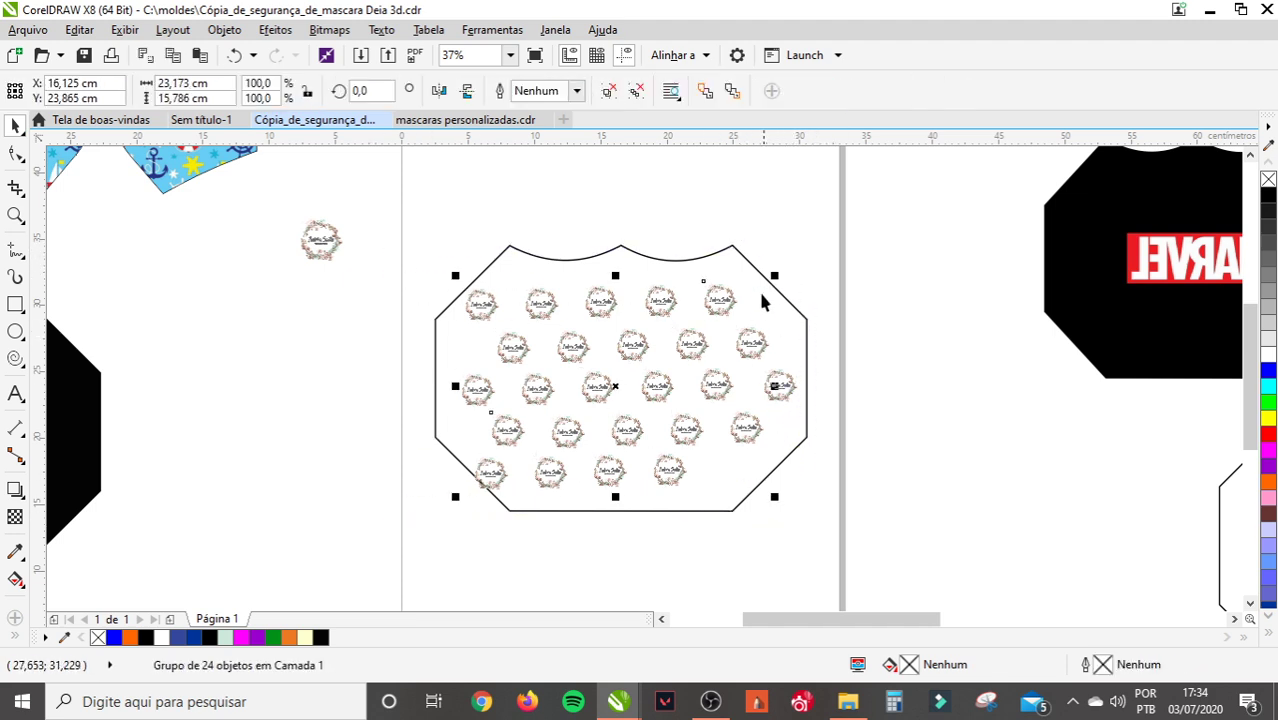
- PowerClip the grouped logo pattern inside the mask outline and move the filled mask up about 3 cm
right_click(722, 298)
left_click(782, 176)
left_click(718, 268)
left_click(718, 269)
left_click(568, 363)
left_click_drag(633, 420, 585, 318)
left_click(1046, 288)
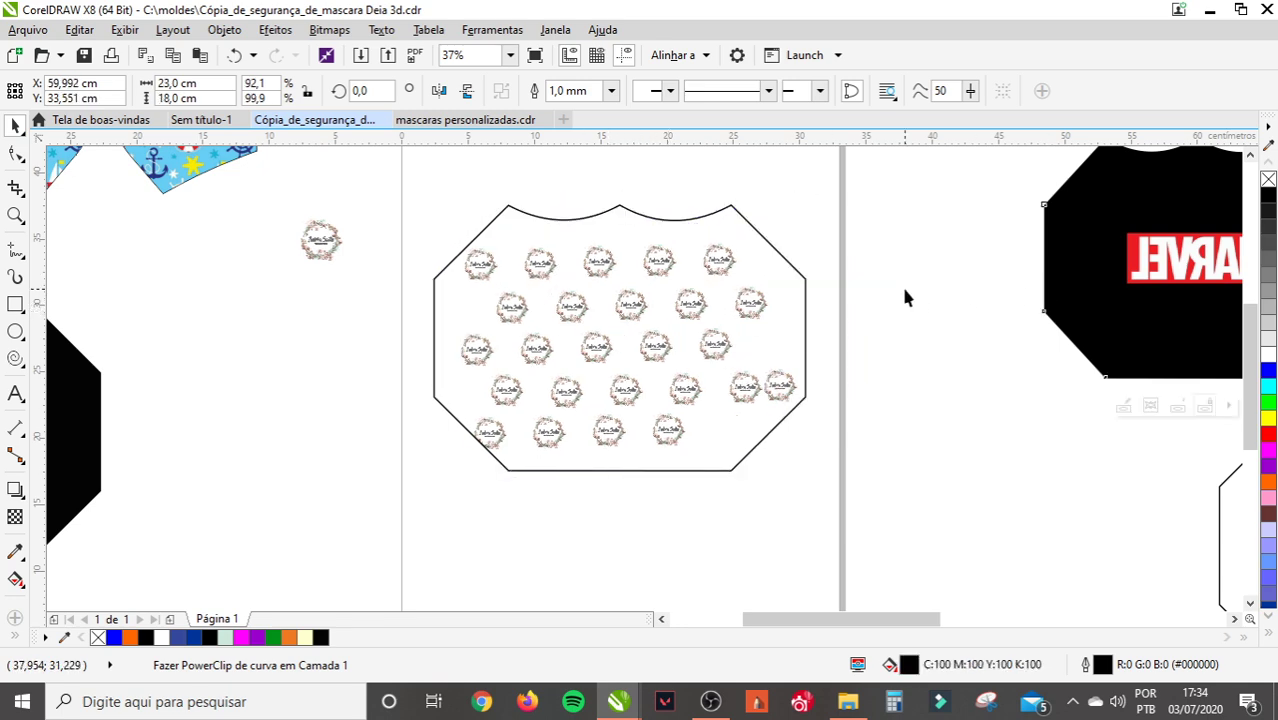
left_click(901, 288)
scroll(630, 288, "down", 1)
scroll(628, 295, "down", 1)
scroll(630, 287, "up", 1)
left_click(630, 290)
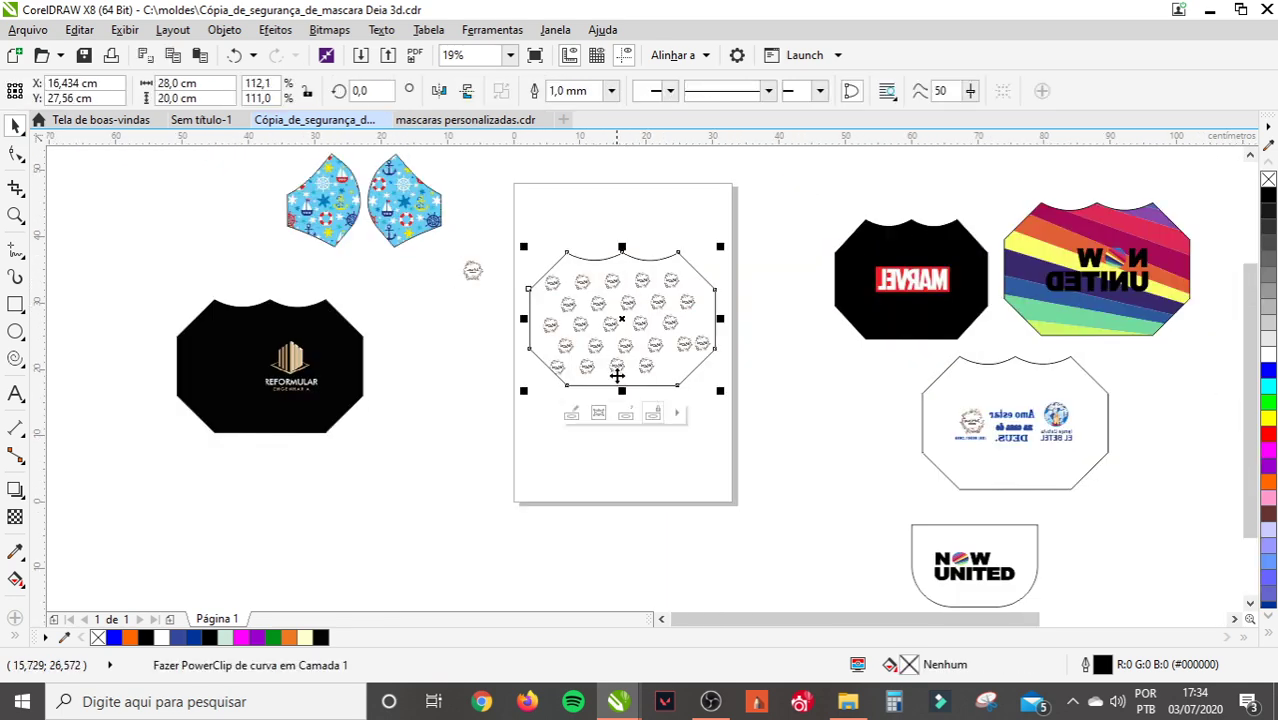
left_click(669, 205)
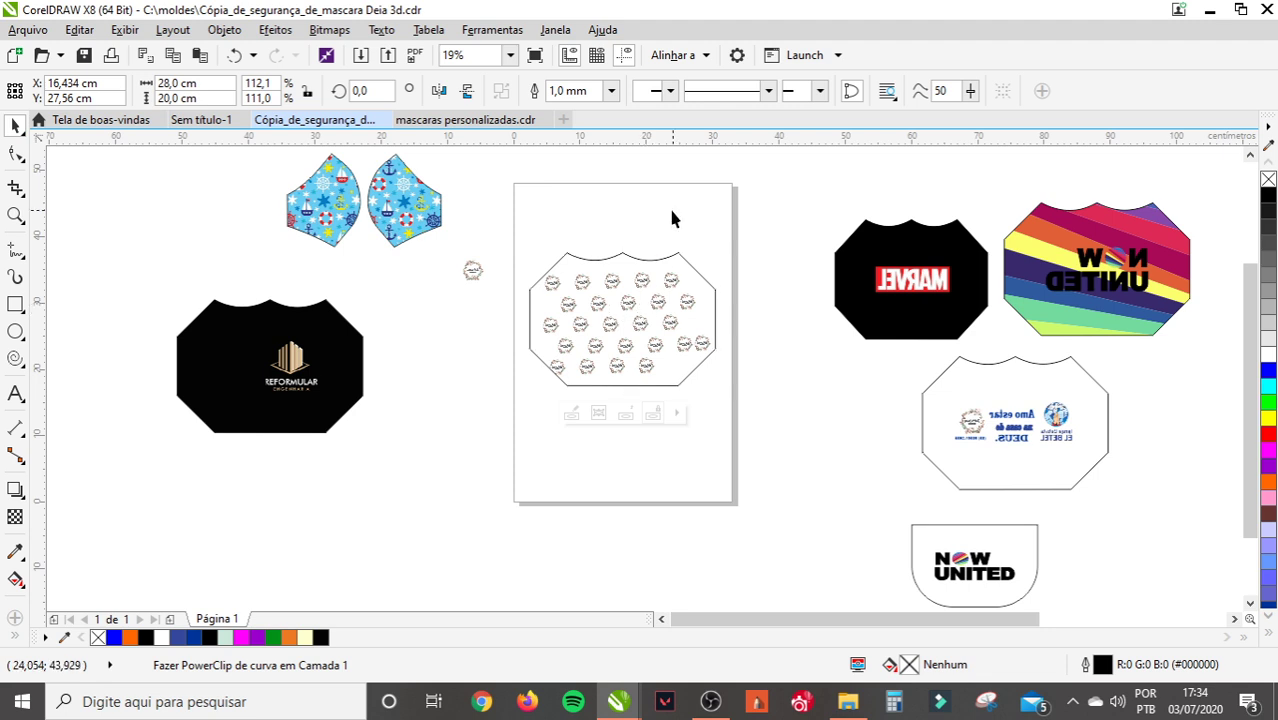
- Delete the logo pattern from the mask's PowerClip along with the stray logo near its right edge
scroll(639, 292, "up", 2)
left_click(641, 305)
left_click(608, 502)
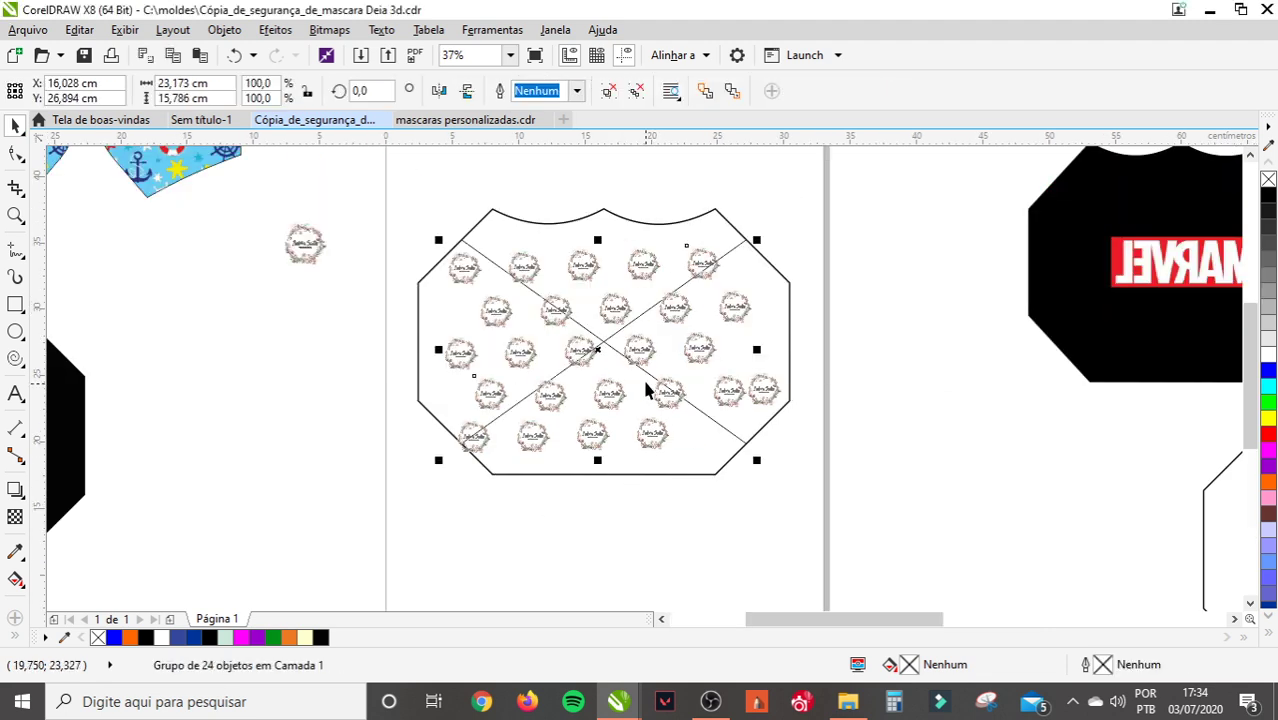
key("Delete")
left_click(765, 390)
key("Delete")
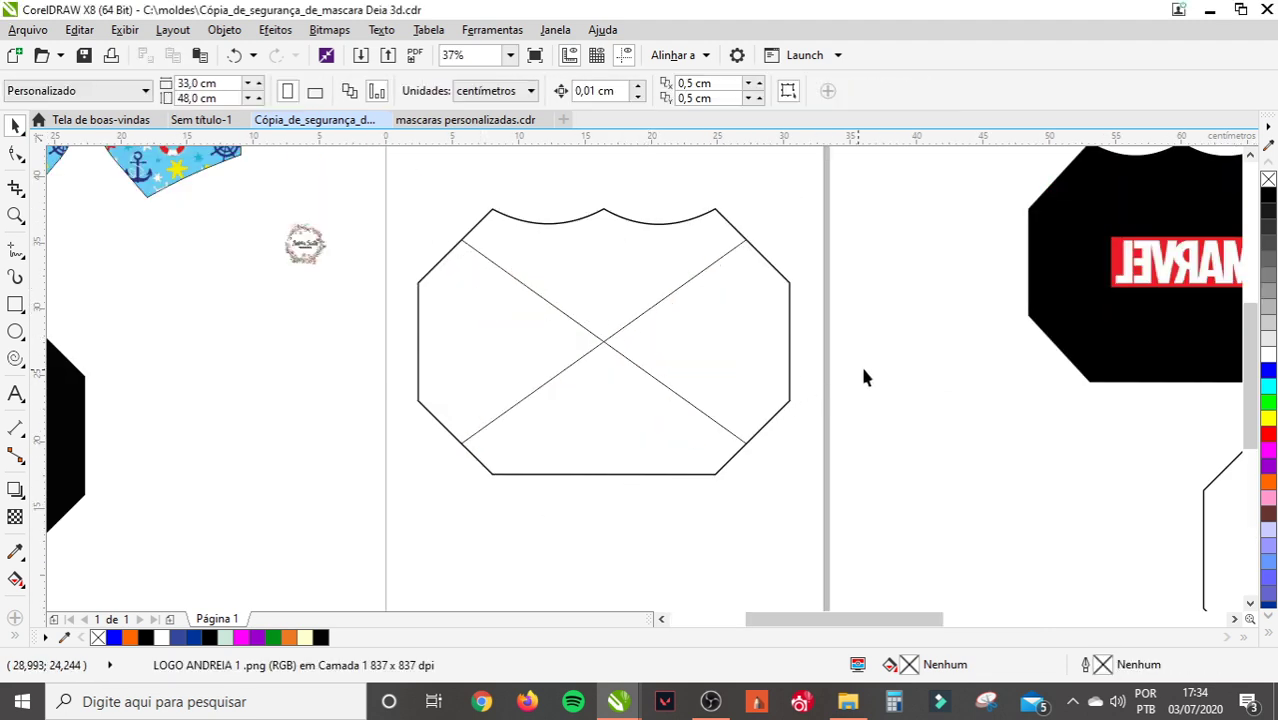
- Enlarge the spare wreath logo from beside the page and place it inside the mask frame, in its right half
left_click(305, 247)
left_click_drag(331, 268, 654, 330)
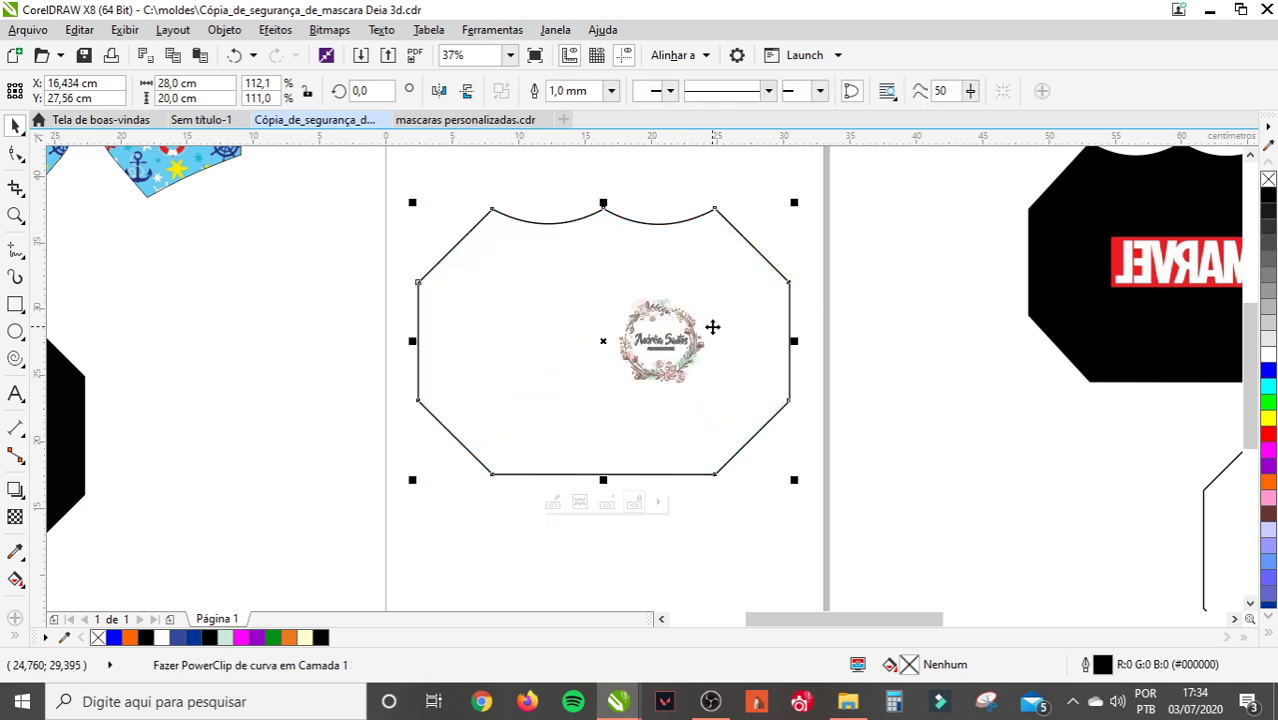
left_click(685, 382)
left_click(895, 335)
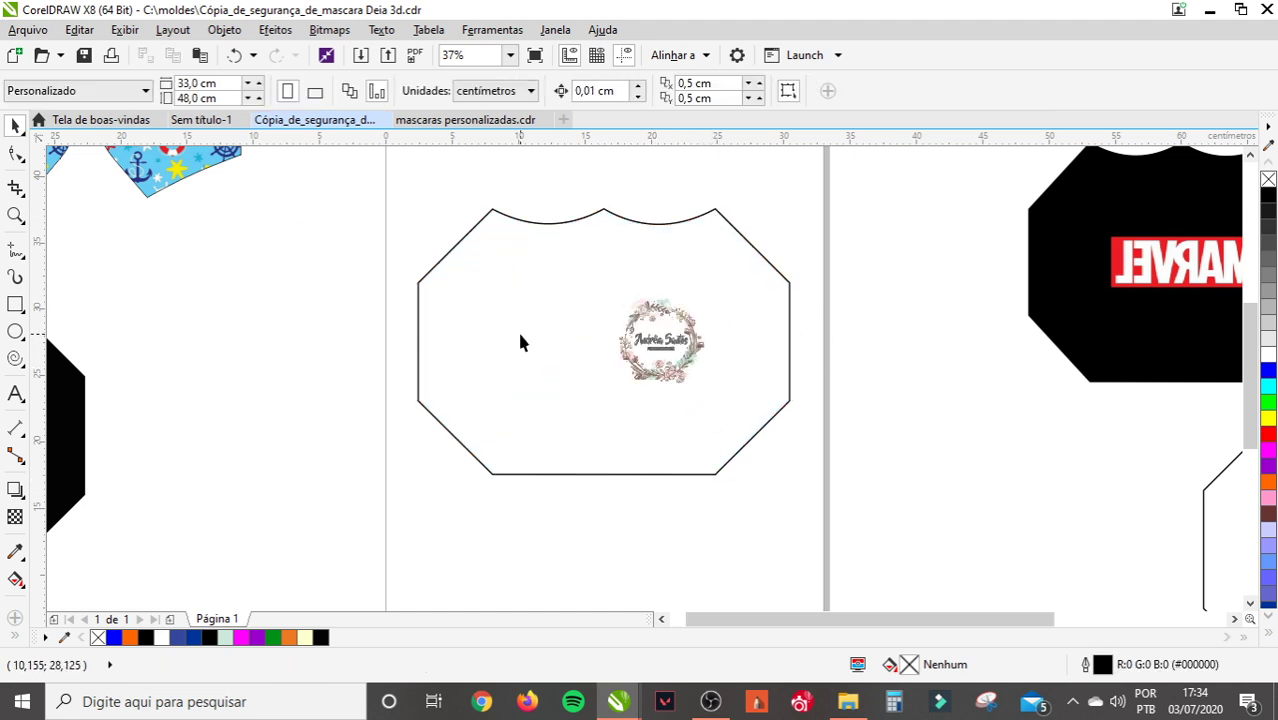
scroll(517, 329, "down", 2)
left_click_drag(442, 244, 665, 420)
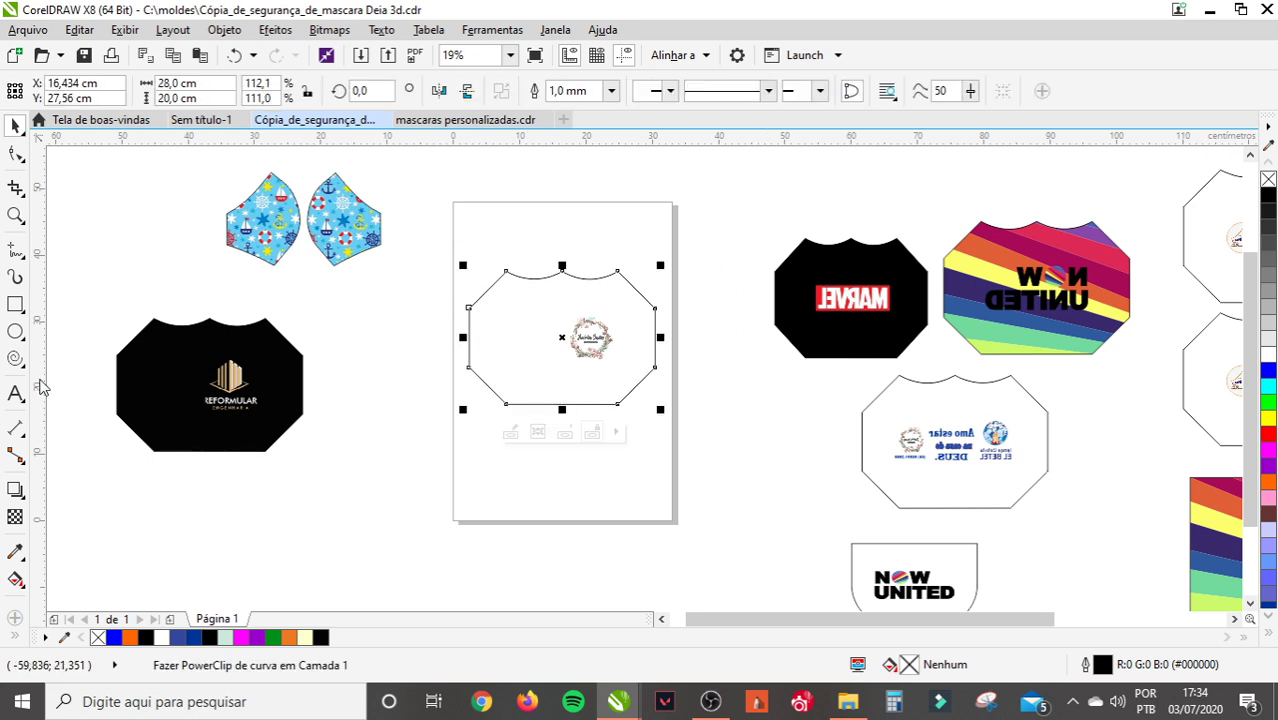
- Draw a guide rectangle about 28 × 8.9 cm between the black mask's side corners and widen it rightwards to about 33.4 cm
scroll(85, 374, "up", 2)
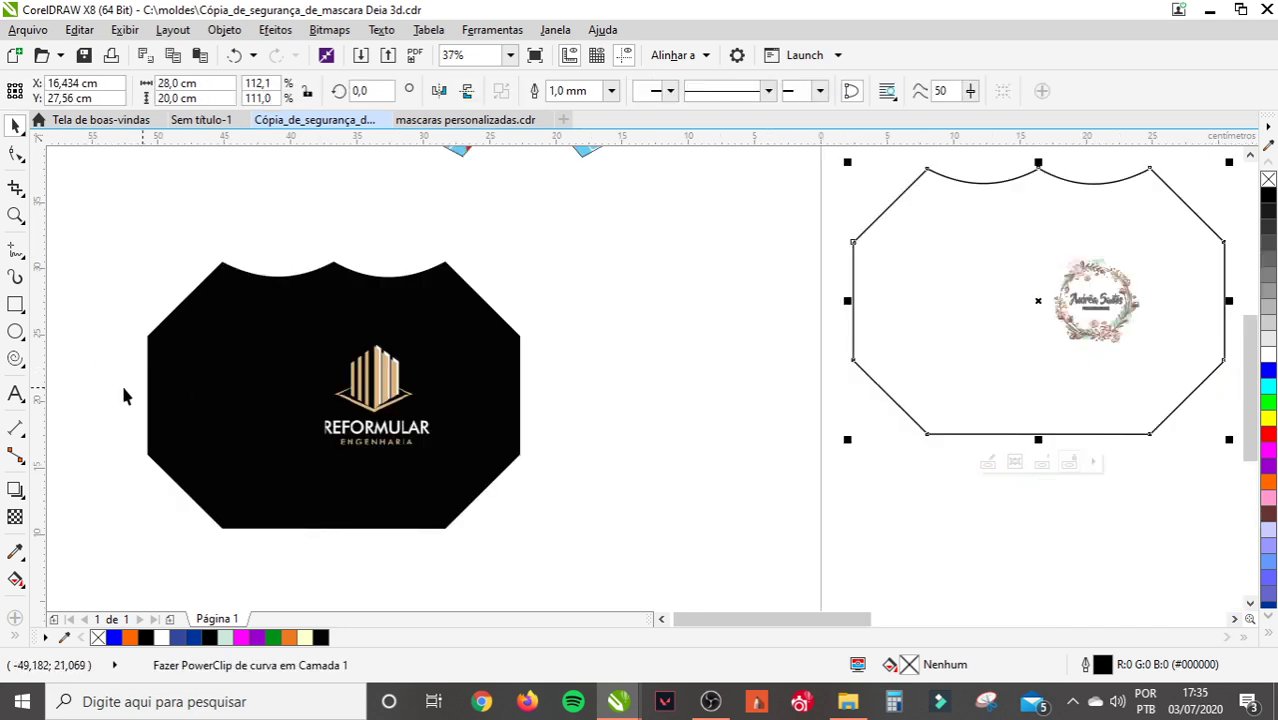
left_click(16, 305)
left_click_drag(148, 336, 521, 455)
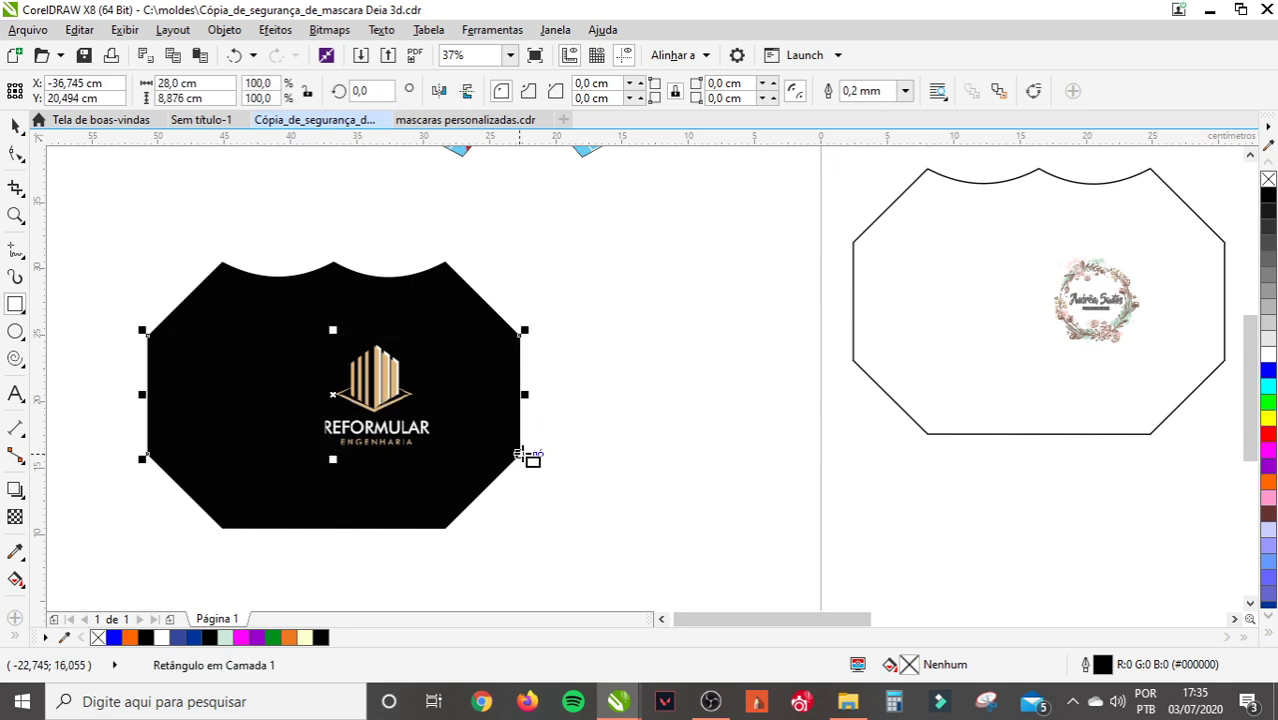
left_click_drag(524, 394, 596, 394)
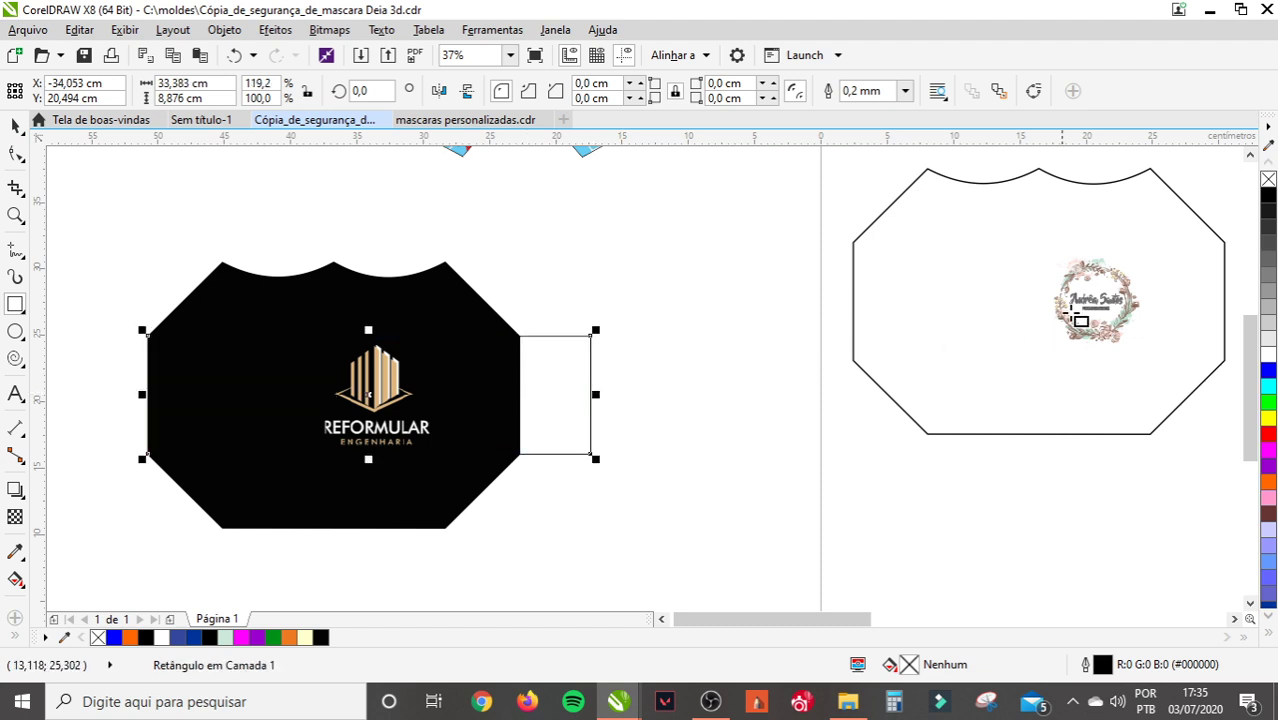
- Try a yellow fill on the black mask's guide rectangle and undo it
left_click(1268, 420)
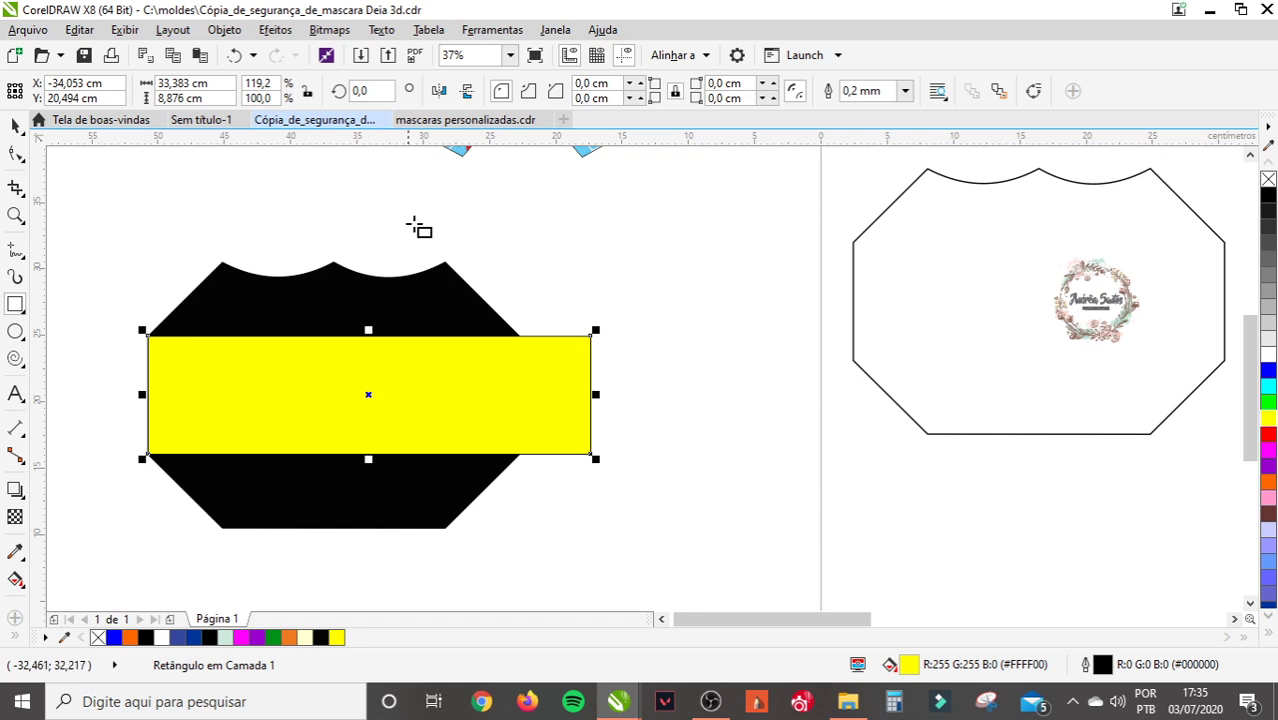
left_click(234, 55)
left_click(373, 345)
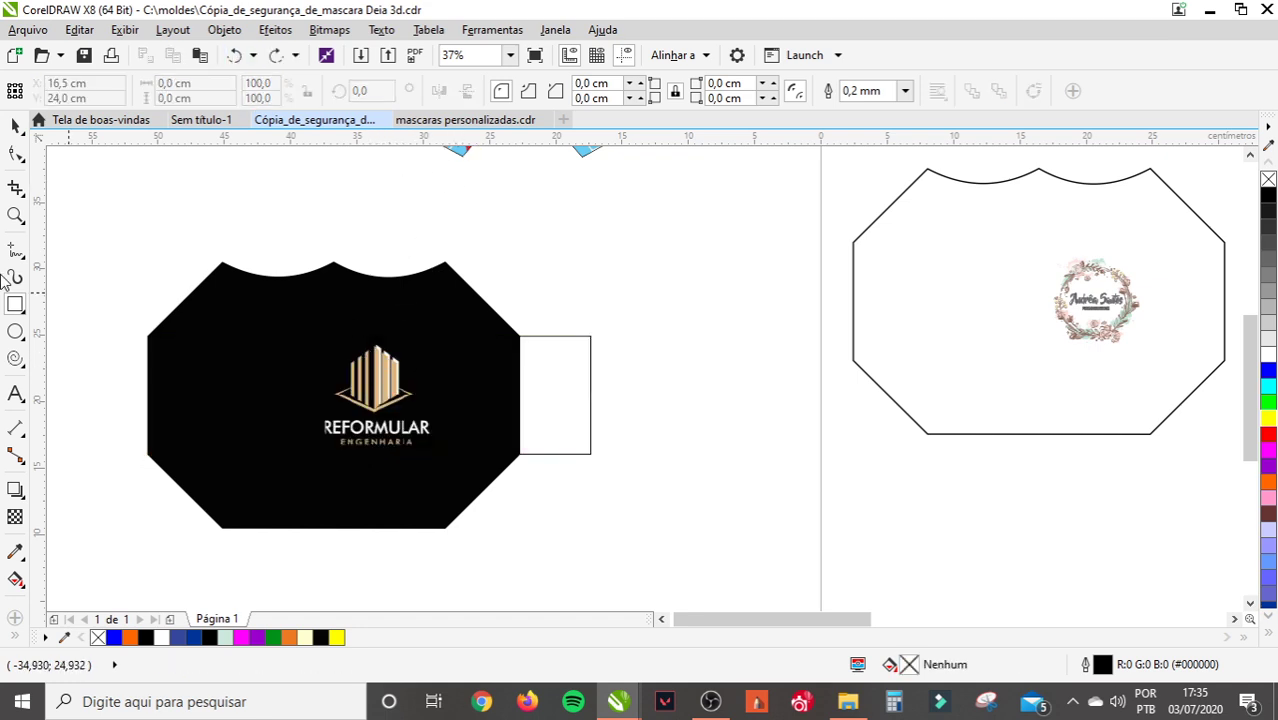
- Give the guide rectangle over the black mask a white outline
left_click(15, 126)
left_click(549, 404)
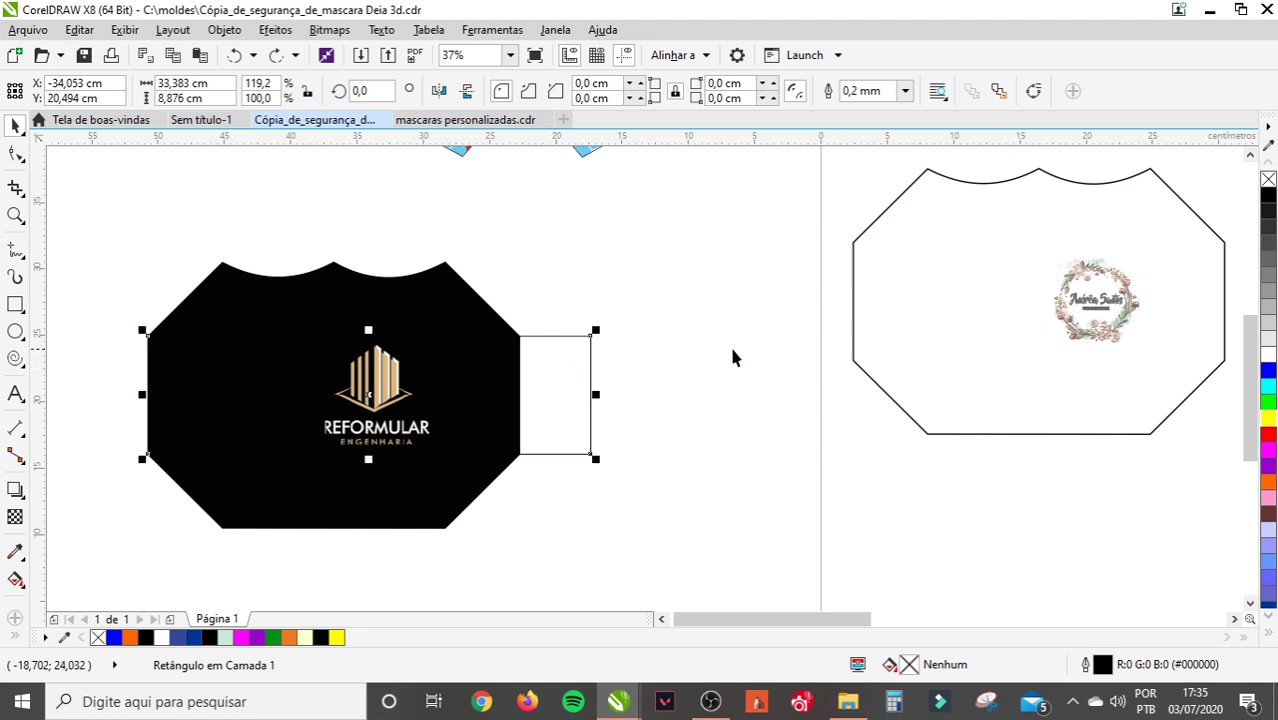
right_click(1268, 355)
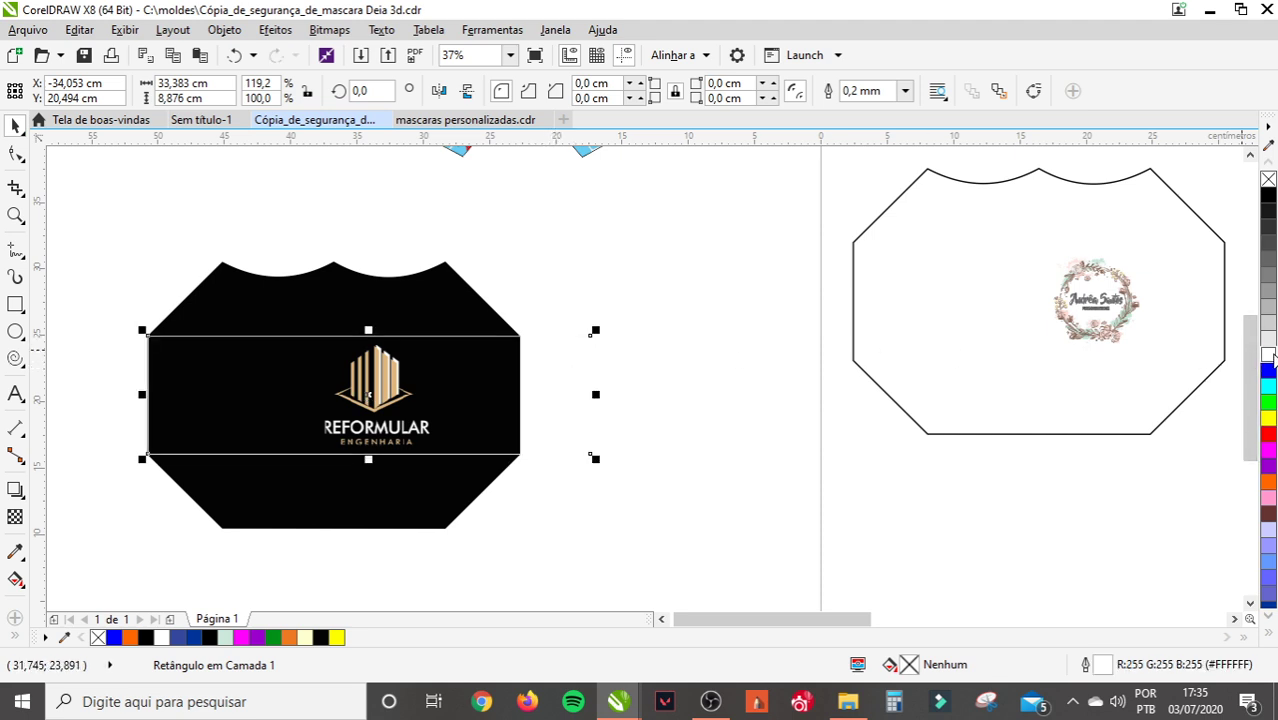
left_click(586, 262)
- Delete the white-outlined guide rectangle from the black mask
left_click(386, 376)
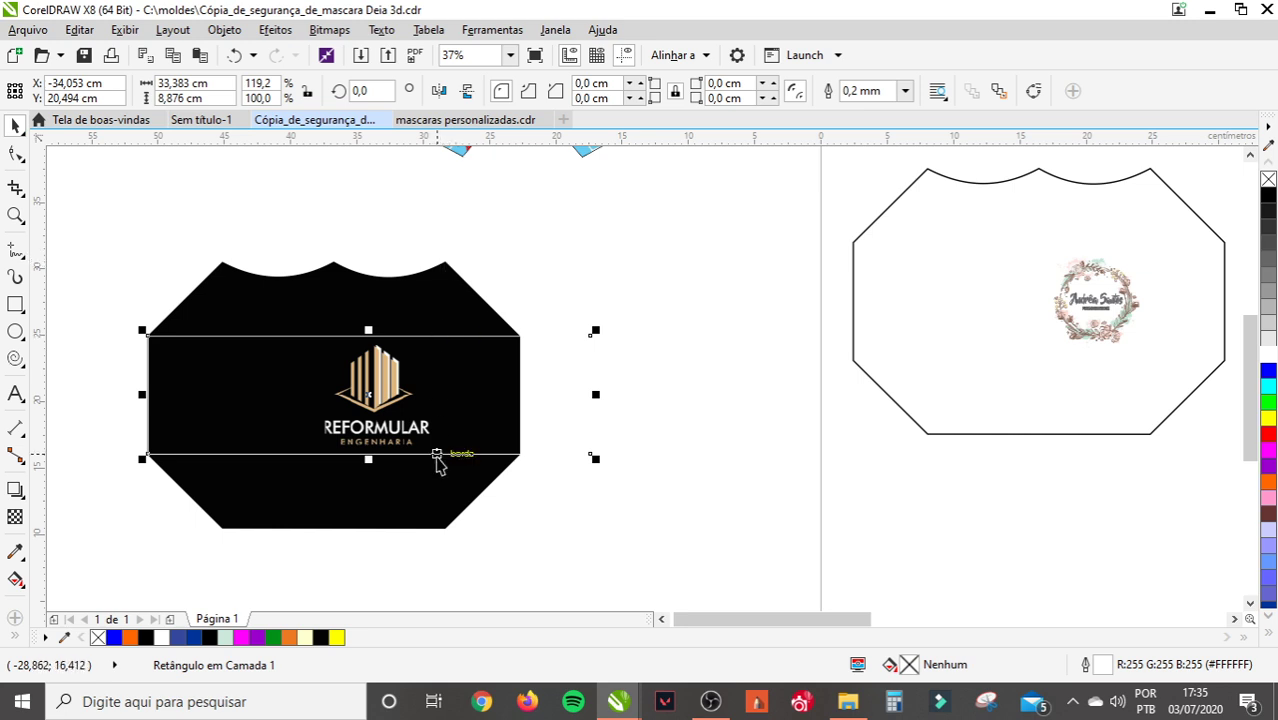
left_click(594, 302)
left_click_drag(556, 336, 464, 346)
left_click(464, 346)
key("Delete")
- Delete the nautical pattern from the PowerClips of both curved half-mask pieces
scroll(455, 330, "down", 2)
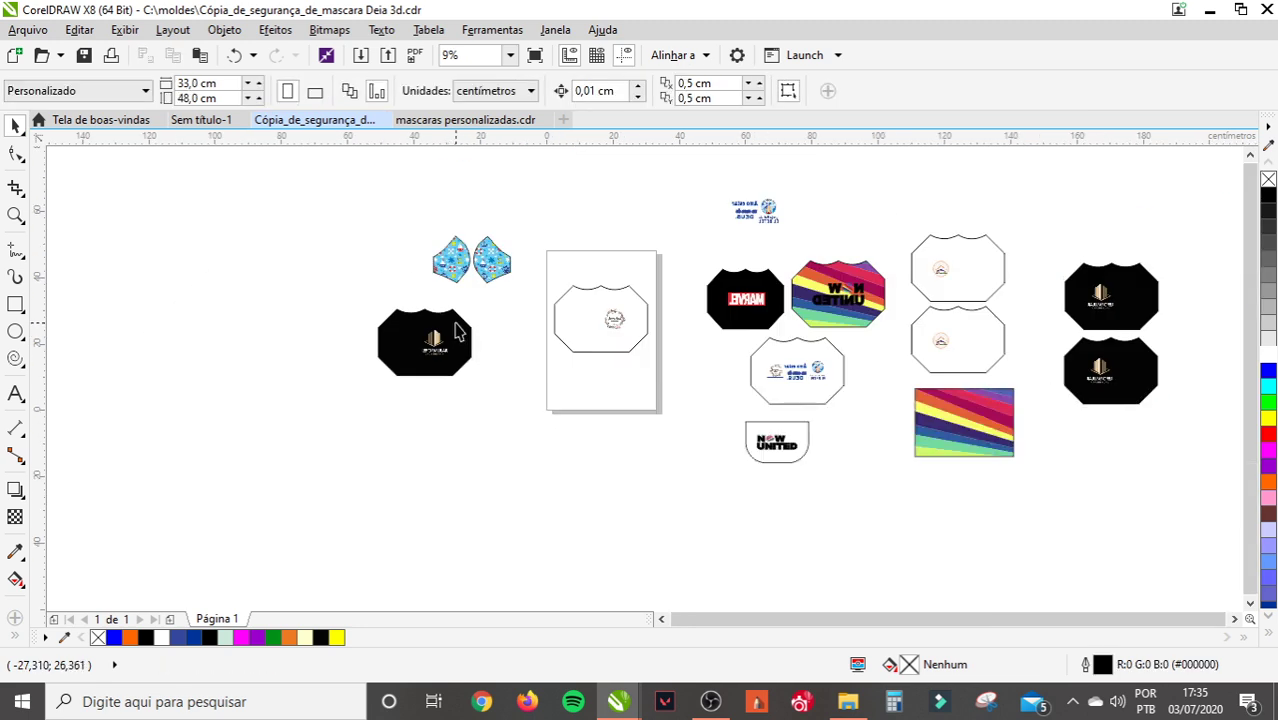
scroll(496, 279, "up", 1)
left_click(453, 240)
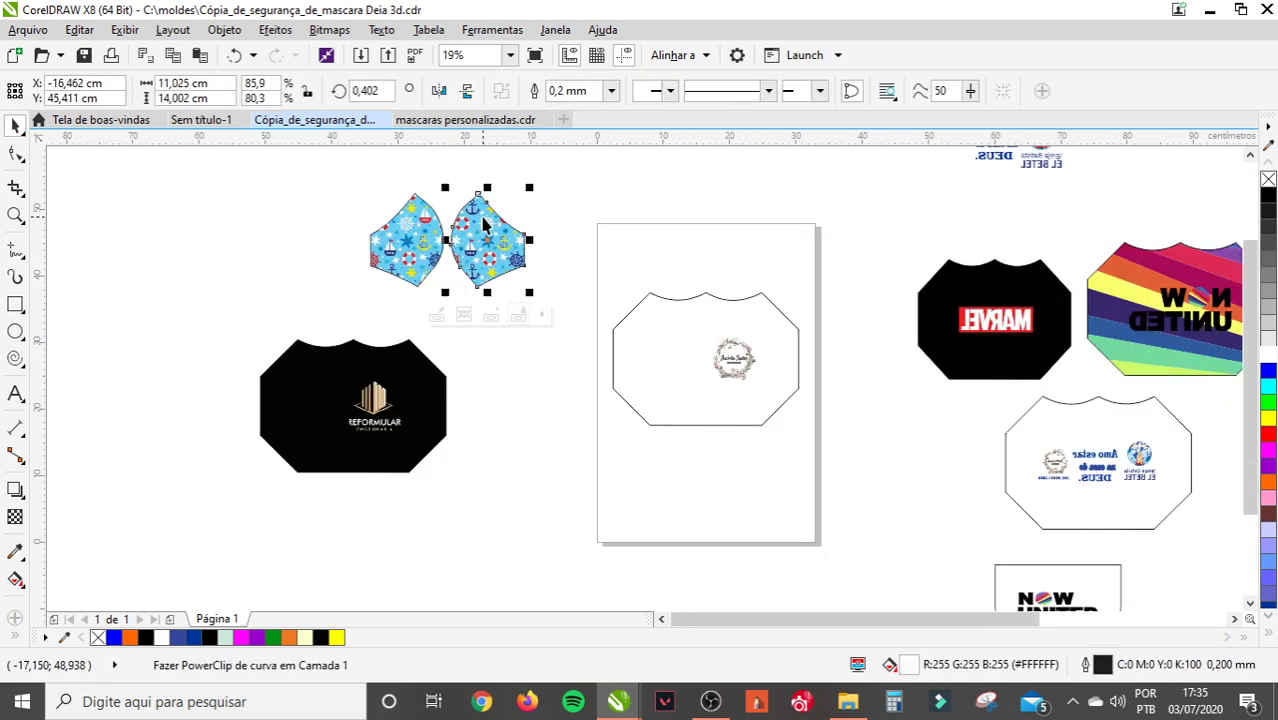
scroll(360, 190, "up", 1)
left_click(617, 412)
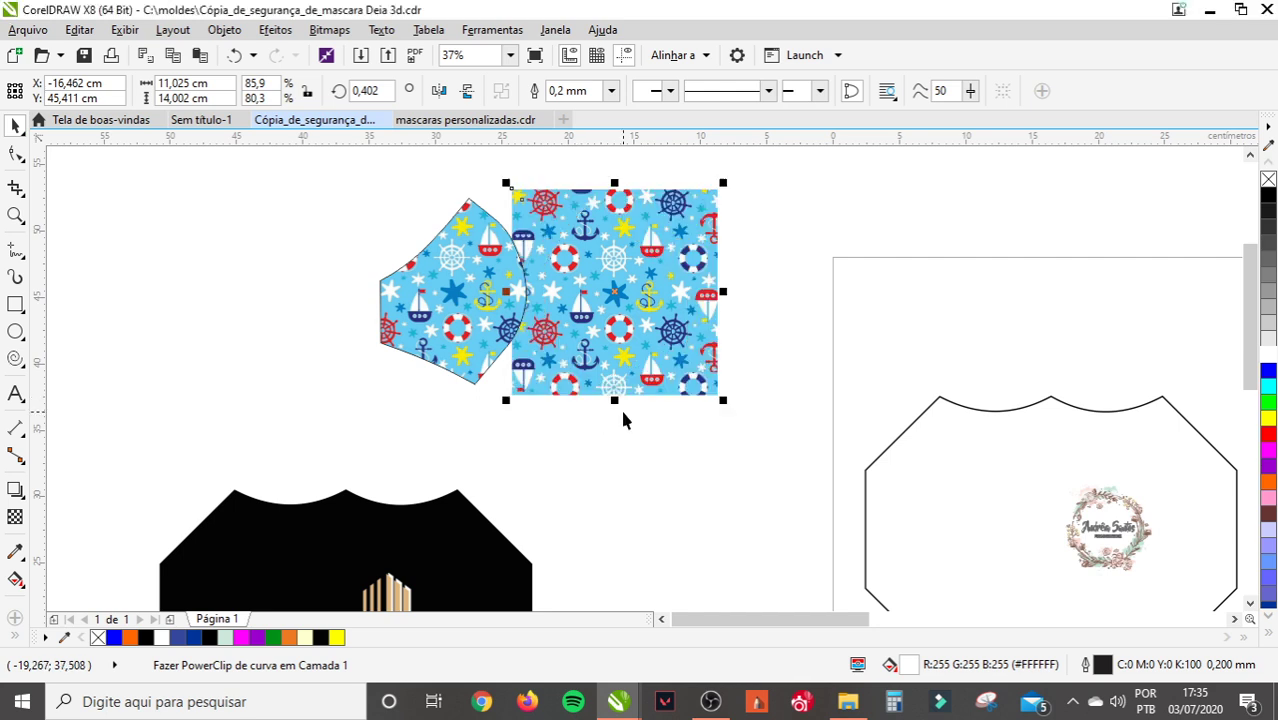
key("Delete")
left_click(470, 375)
left_click(456, 412)
key("Delete")
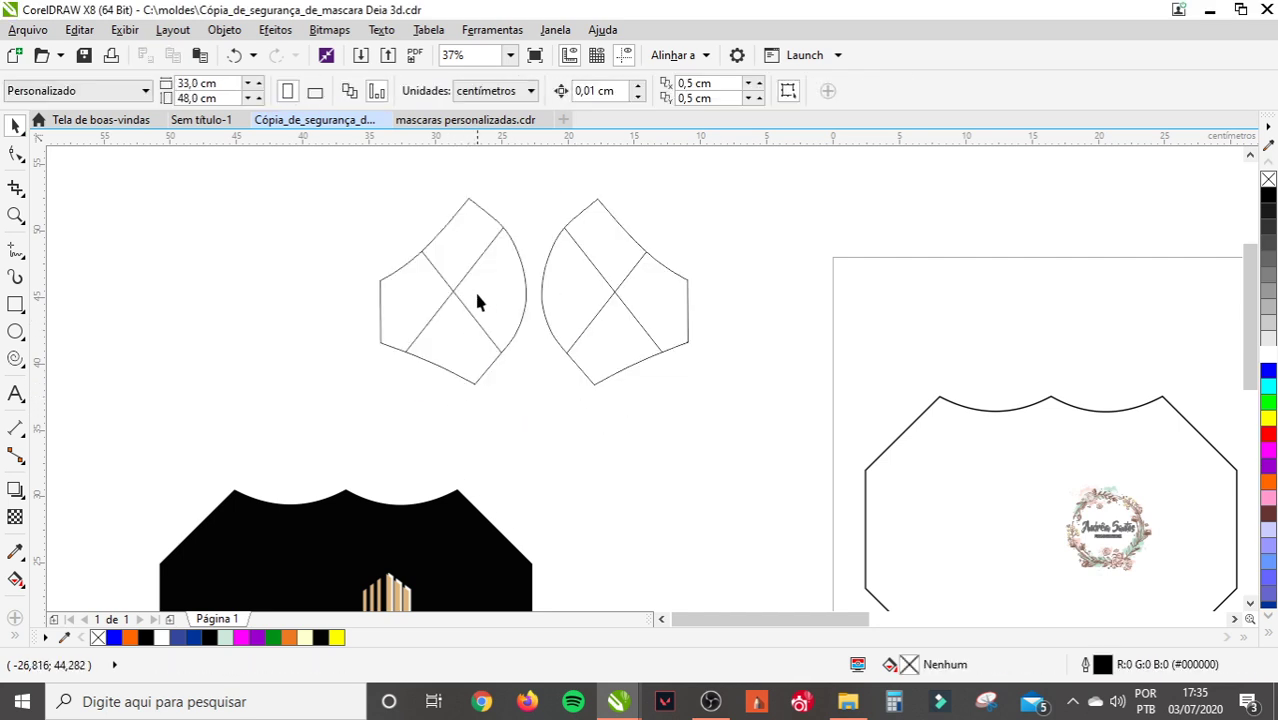
- Remove the fill from both curved half-mask pieces
scroll(474, 307, "down", 1)
left_click(470, 268)
left_click_drag(392, 200, 697, 422)
left_click(1268, 180)
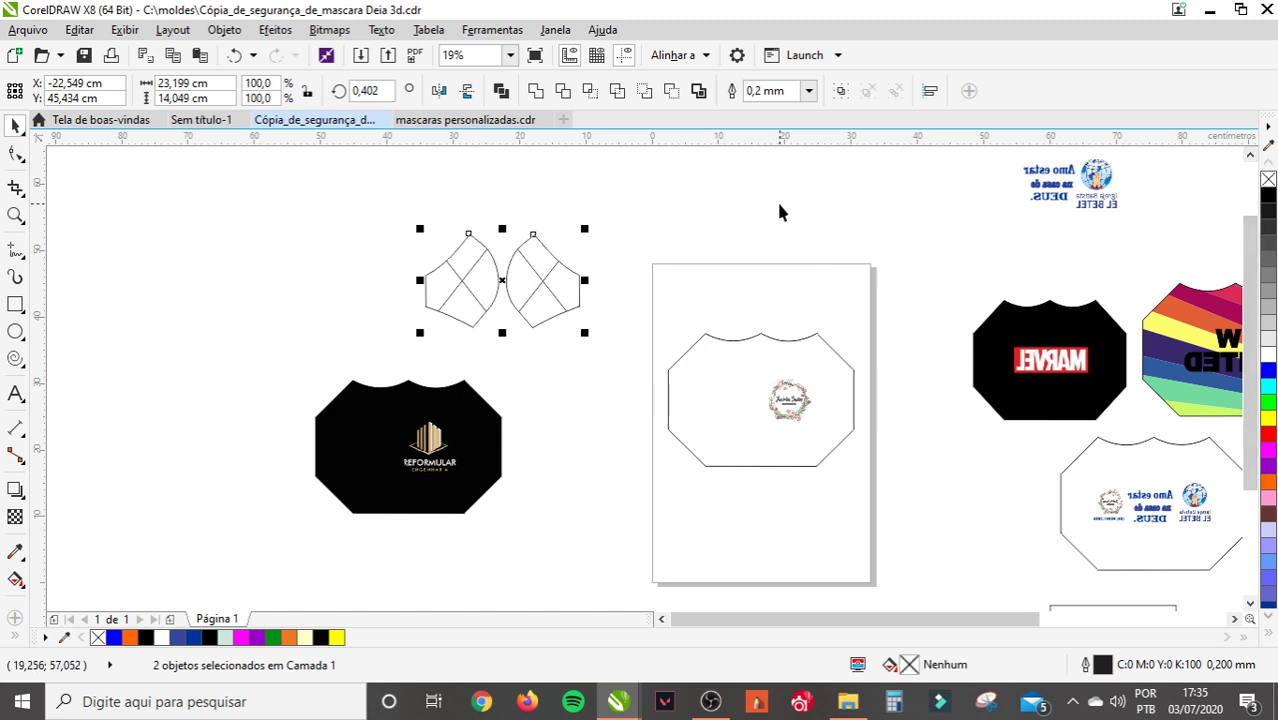
- Set the frame type of both curved half-mask pieces to Nenhum so they are plain curves without PowerClip frames
right_click(539, 274)
left_click(750, 204)
left_click(442, 275)
right_click(442, 275)
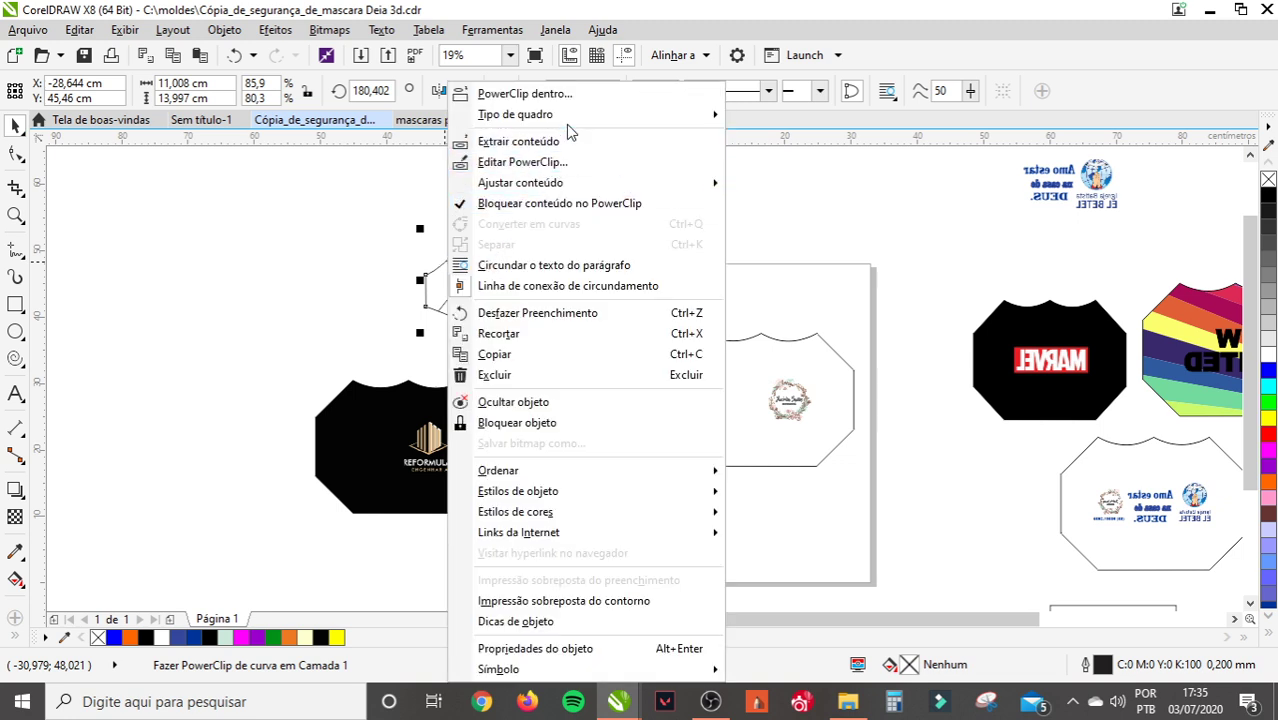
mouse_move(693, 116)
left_click(775, 164)
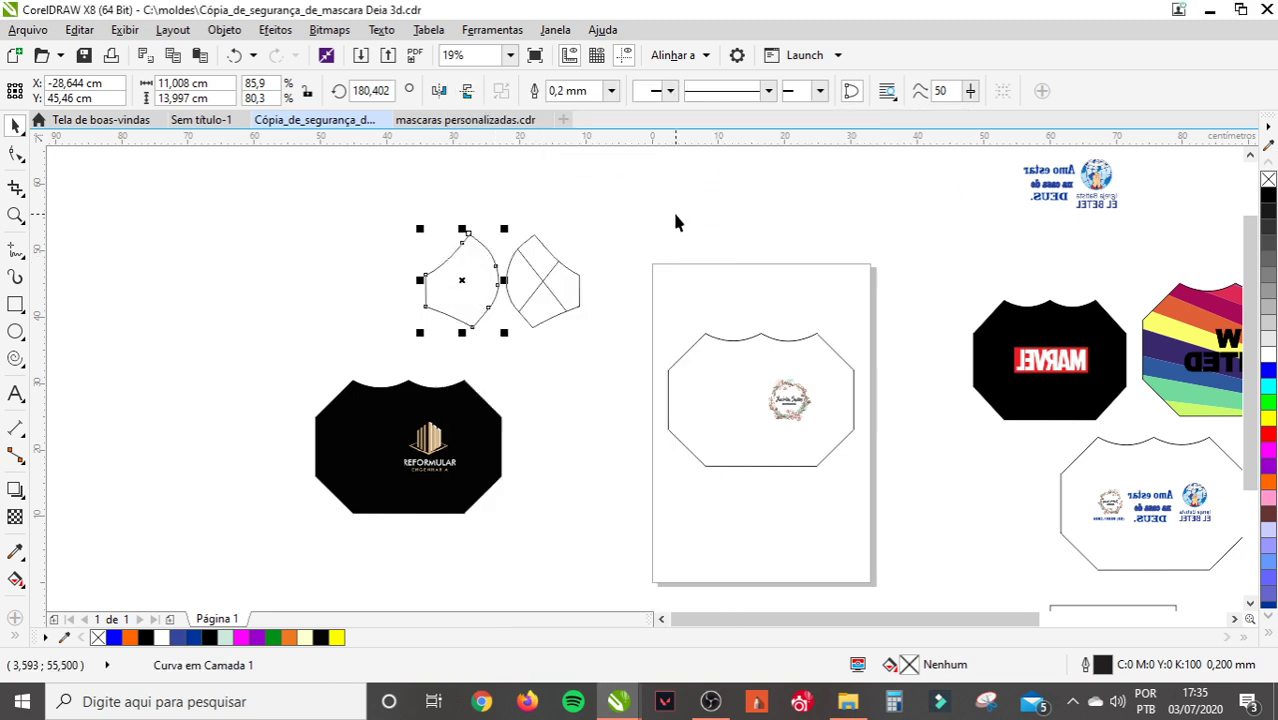
left_click(520, 278)
right_click(526, 278)
mouse_move(710, 116)
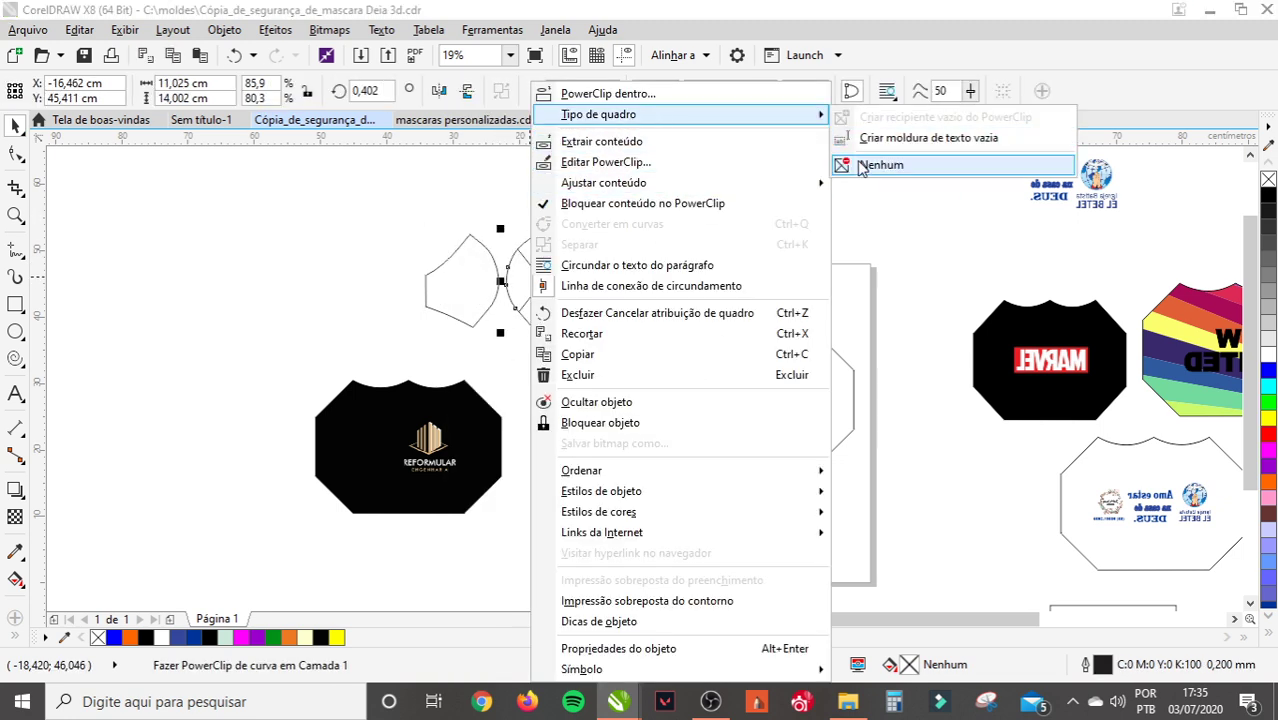
left_click(856, 163)
scroll(447, 248, "up", 2)
scroll(447, 246, "down", 2)
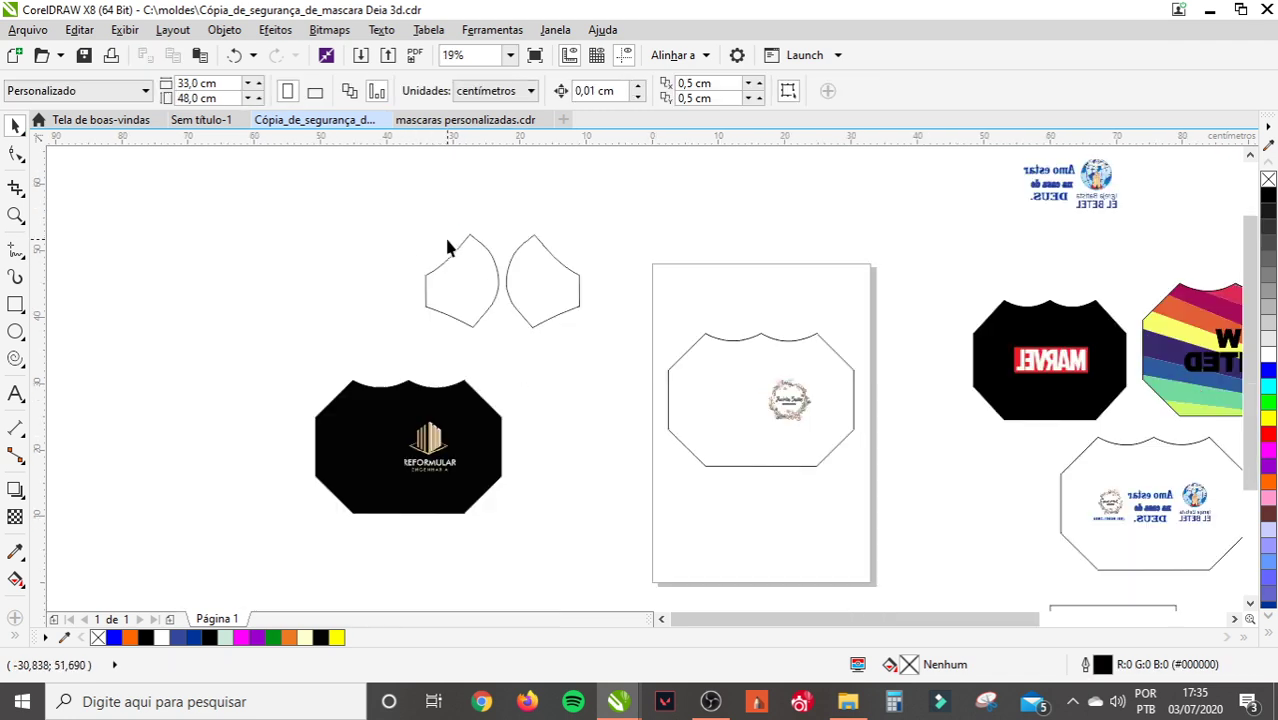
- Move the floral wreath logo out of the octagonal mask to the empty area beside the two half-mask pieces
left_click(785, 390)
left_click(766, 497)
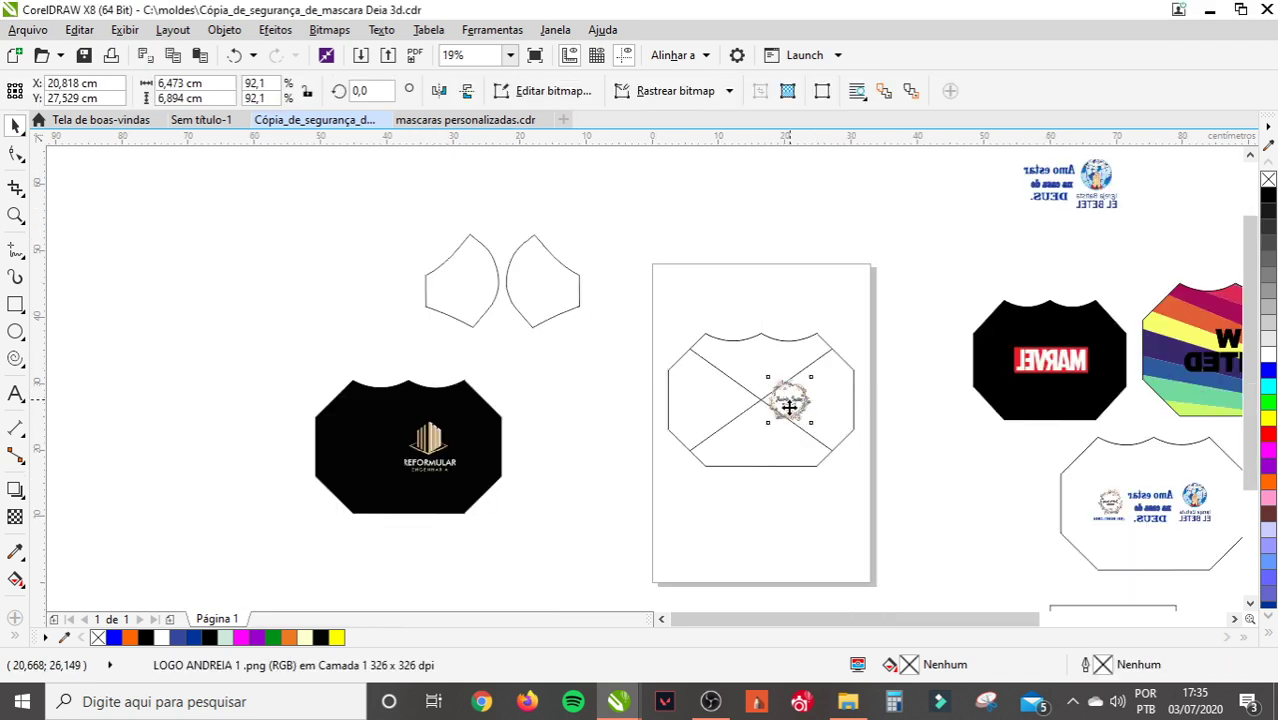
left_click_drag(608, 229, 610, 226)
scroll(492, 209, "up", 2)
- Replace the left half-mask piece with a horizontally mirrored duplicate of the right piece, placed beside it
left_click(462, 300)
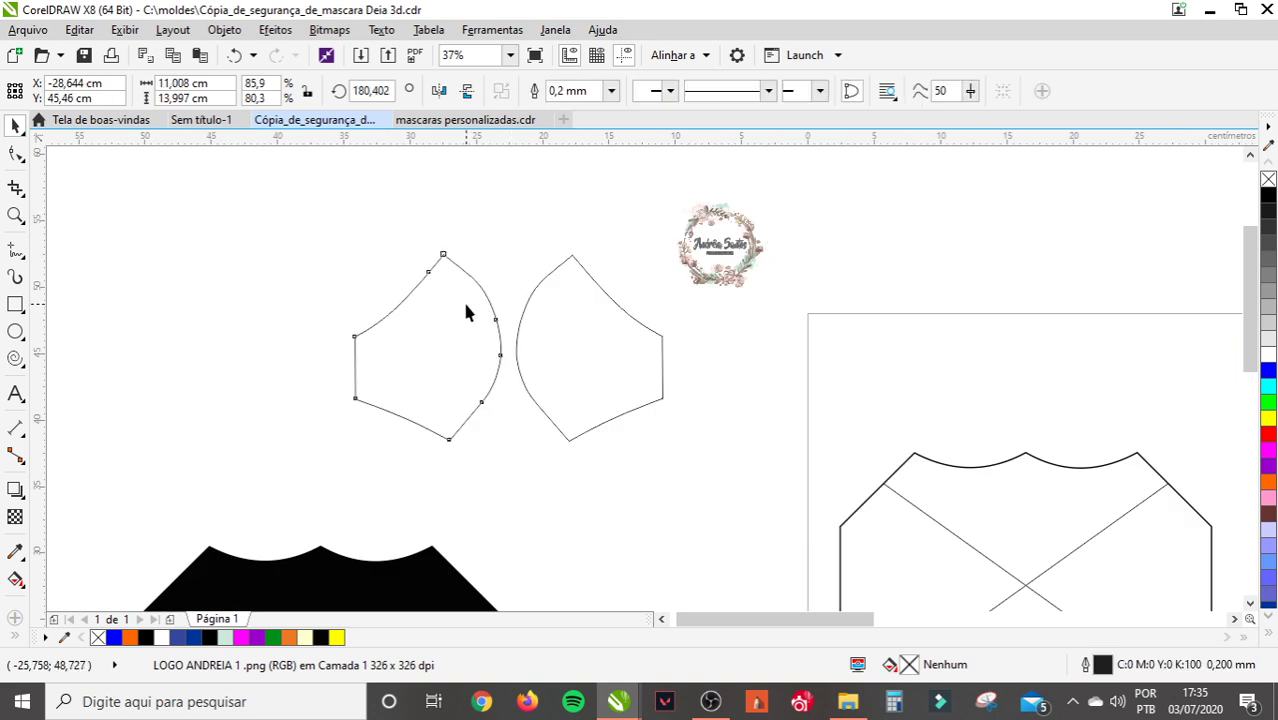
key("Delete")
left_click(611, 293)
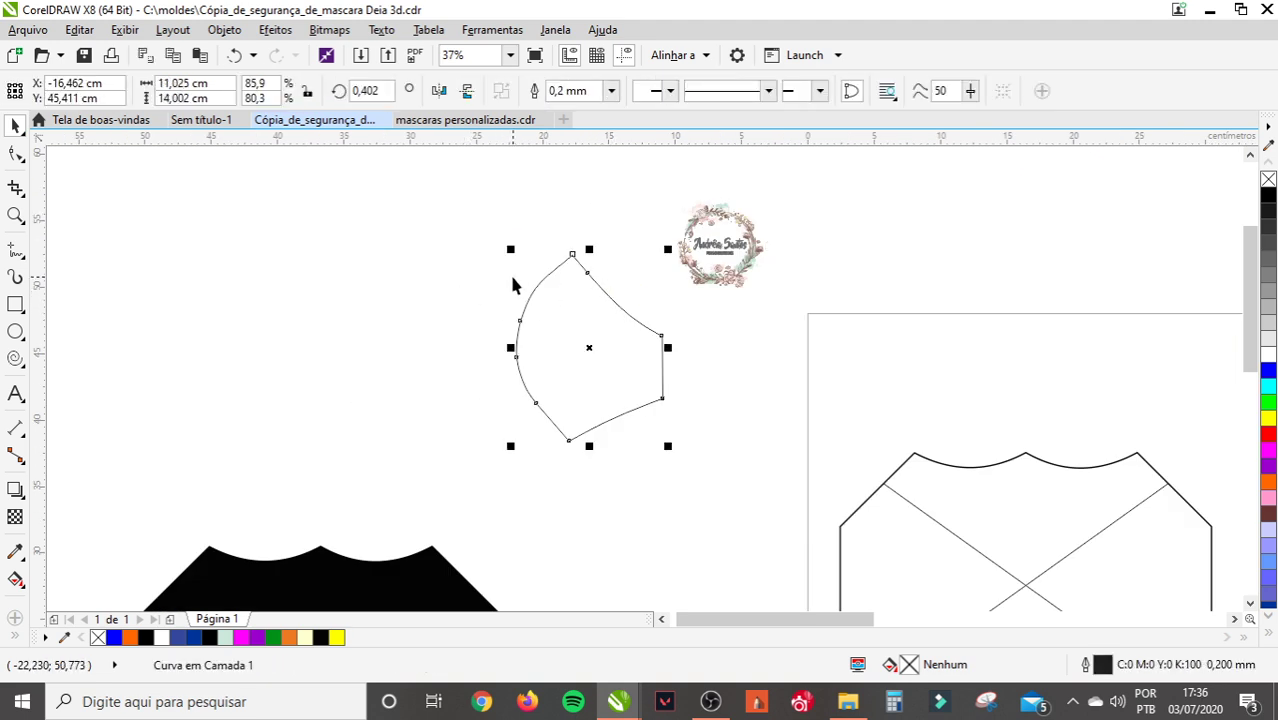
left_click(612, 305)
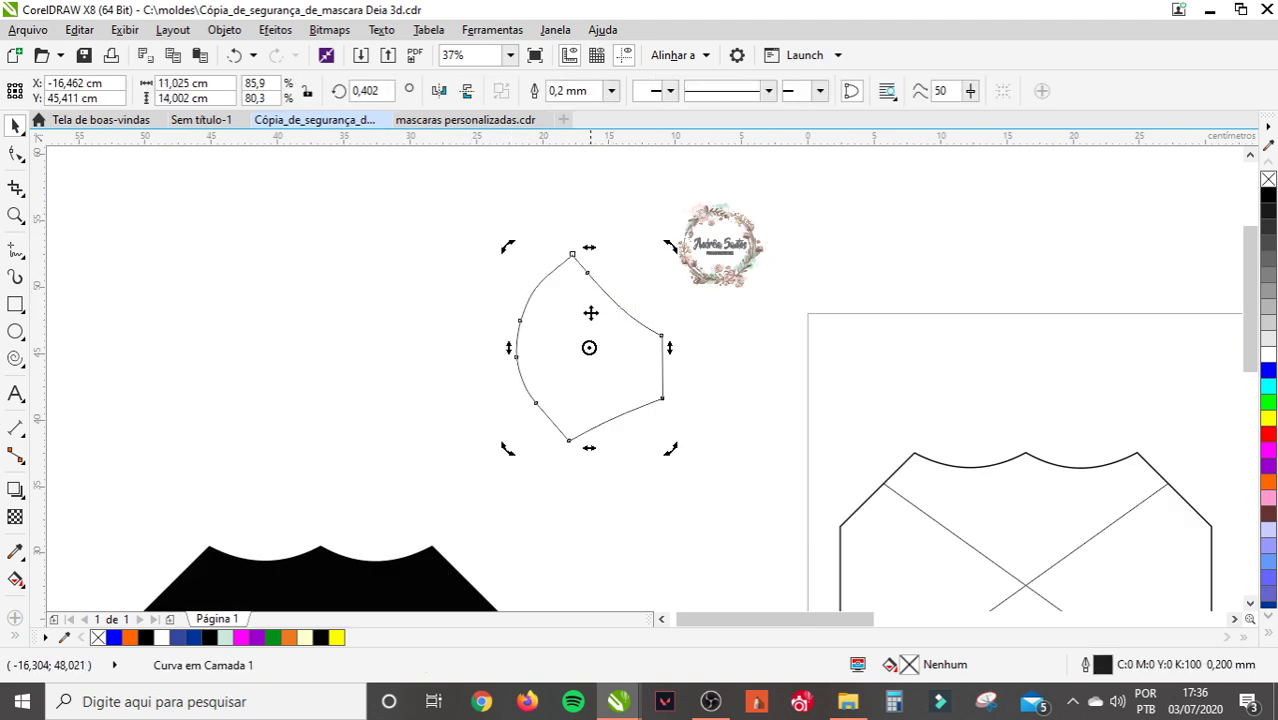
left_click_drag(595, 306, 428, 309)
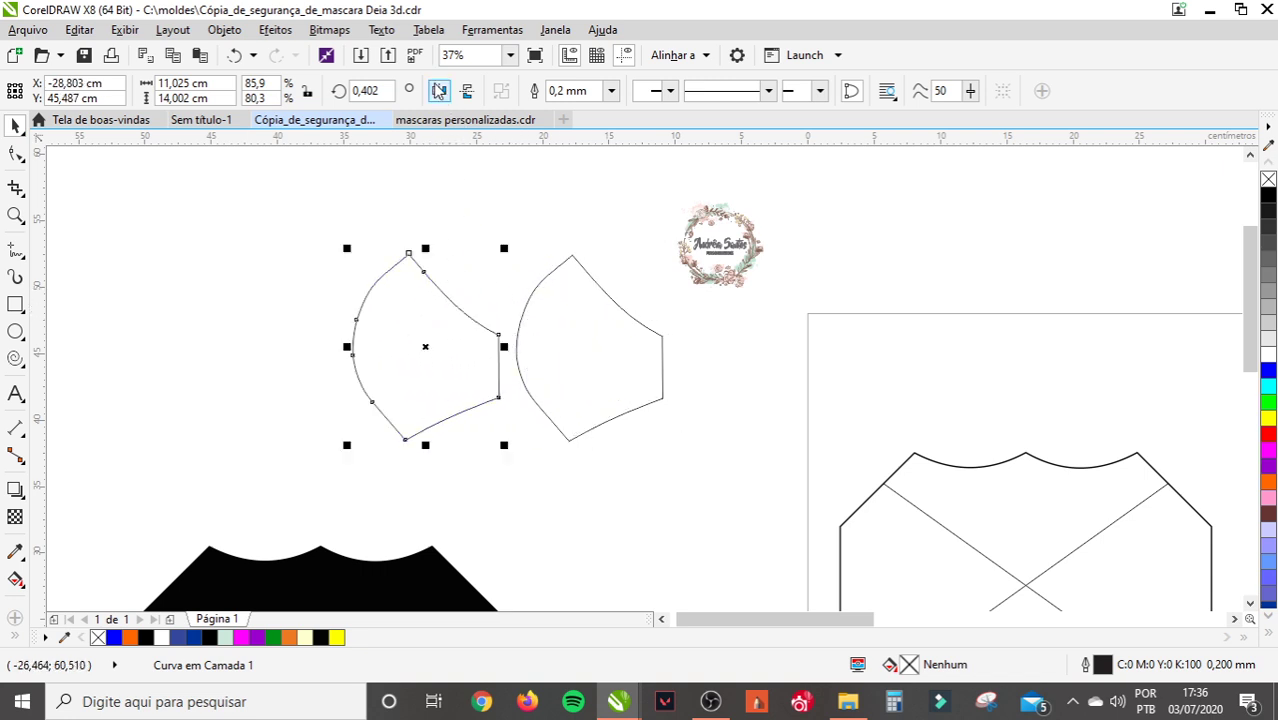
left_click(438, 91)
left_click(448, 216)
left_click_drag(467, 303, 475, 306)
left_click(523, 246)
left_click(739, 248)
left_click_drag(319, 228, 712, 480)
left_click(668, 225)
- Try the floral logo at different positions on the right half-mask piece and move it back outside
left_click(727, 233)
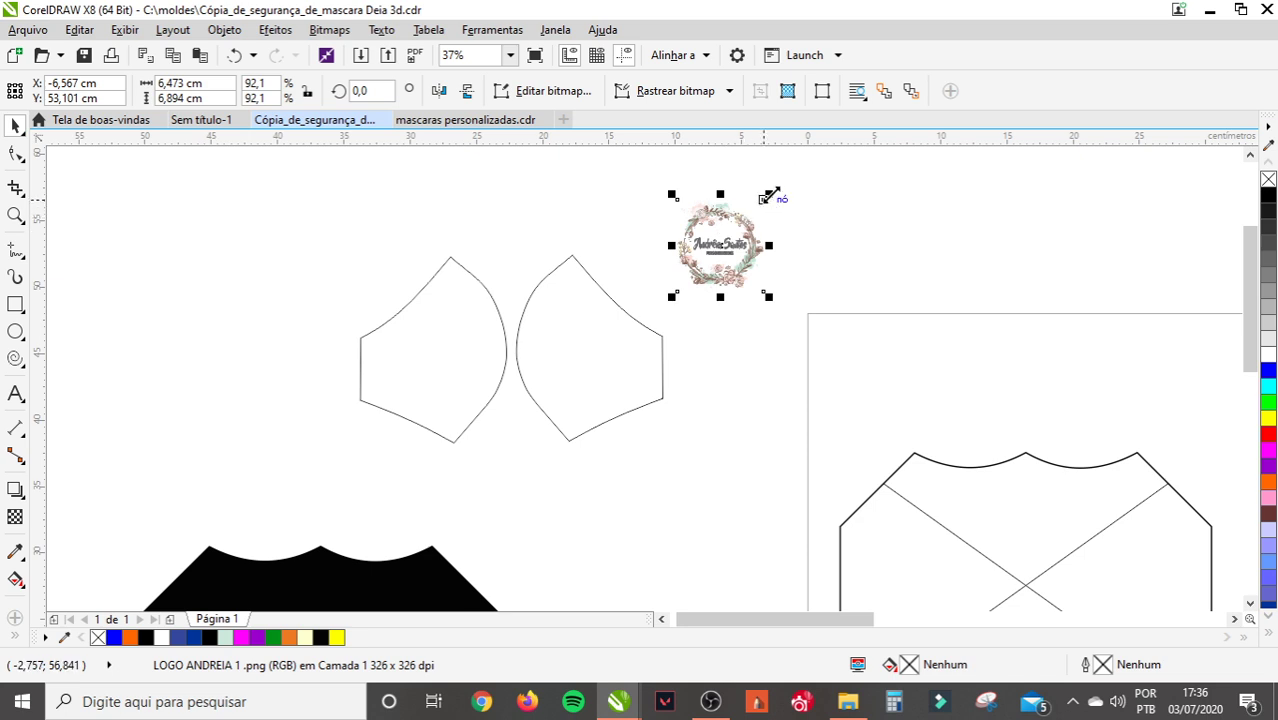
left_click_drag(726, 230, 586, 339)
scroll(586, 340, "up", 1)
left_click(753, 294)
left_click(608, 331)
left_click(908, 195)
left_click(635, 281)
left_click(624, 352)
left_click(870, 214)
left_click_drag(614, 346, 764, 346)
left_click(537, 339)
left_click_drag(560, 338, 1056, 246)
left_click_drag(613, 351, 460, 348)
left_click_drag(1088, 258, 866, 259)
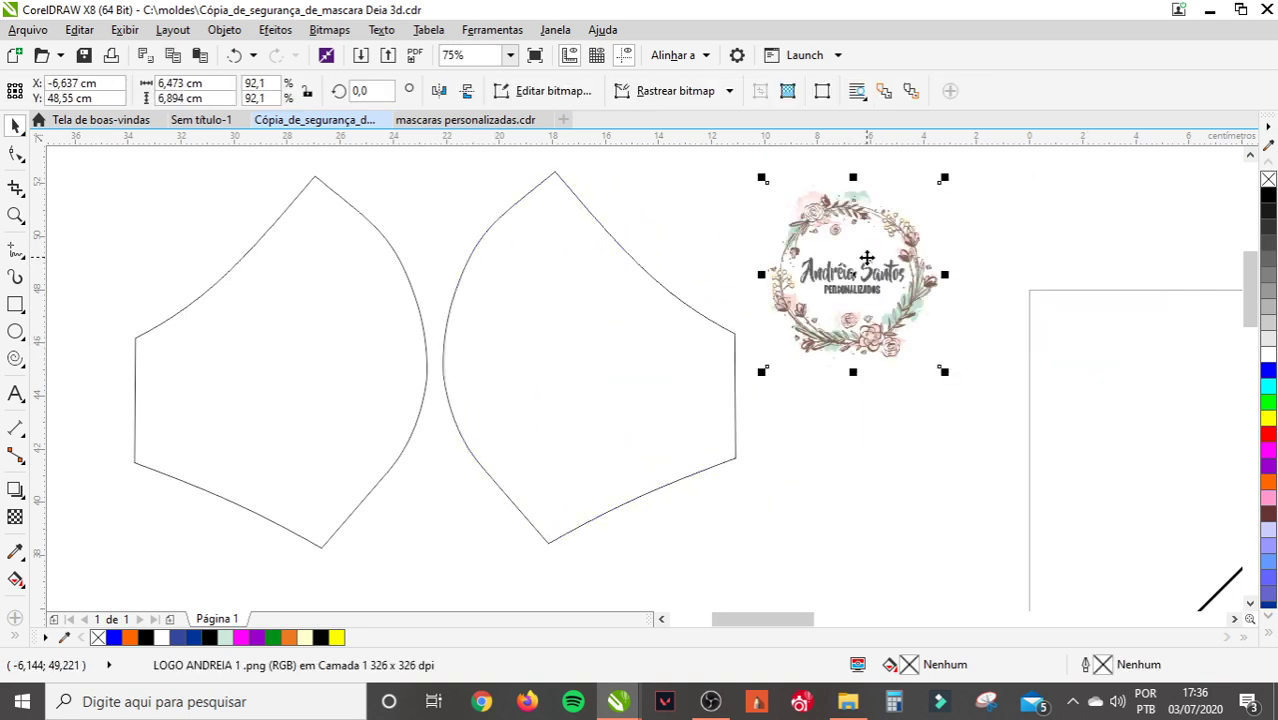
- PowerClip the floral logo inside the right half-mask piece
right_click(866, 258)
left_click(950, 131)
left_click(671, 294)
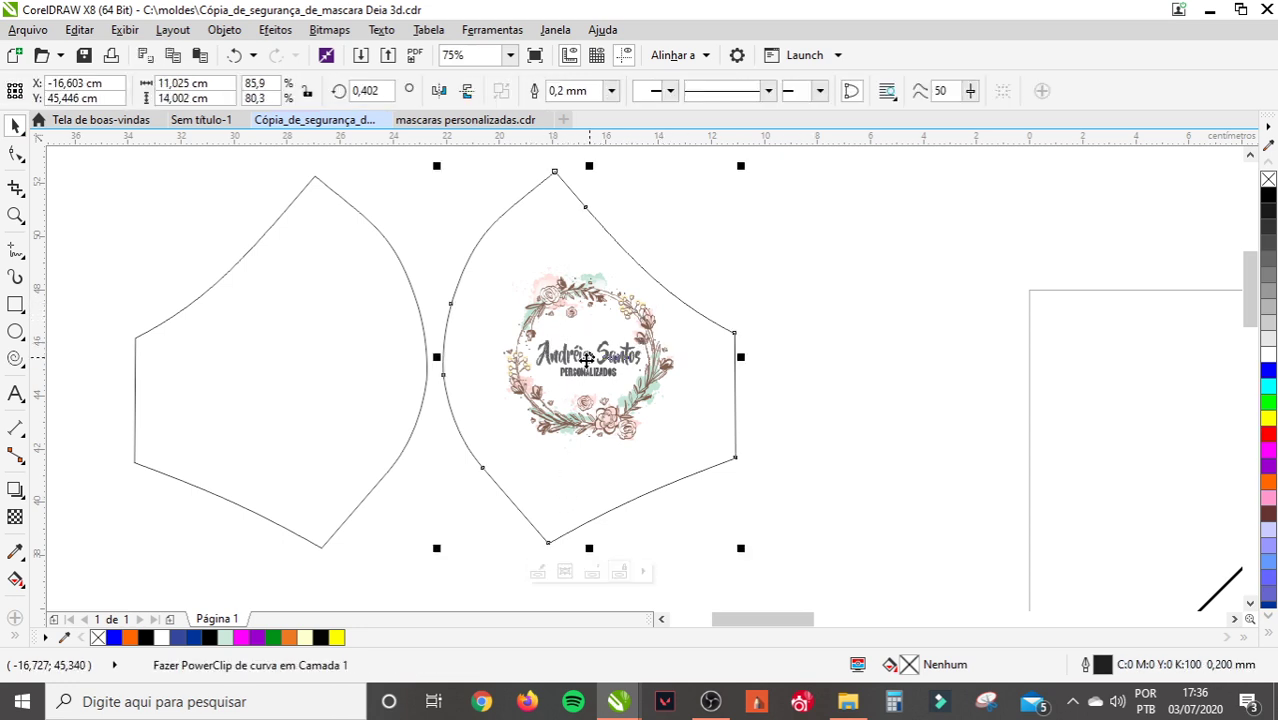
- Try a horizontally mirrored duplicate of the right half-mask piece with its logo, and delete the duplicate
left_click_drag(602, 349, 944, 354)
left_click(439, 91)
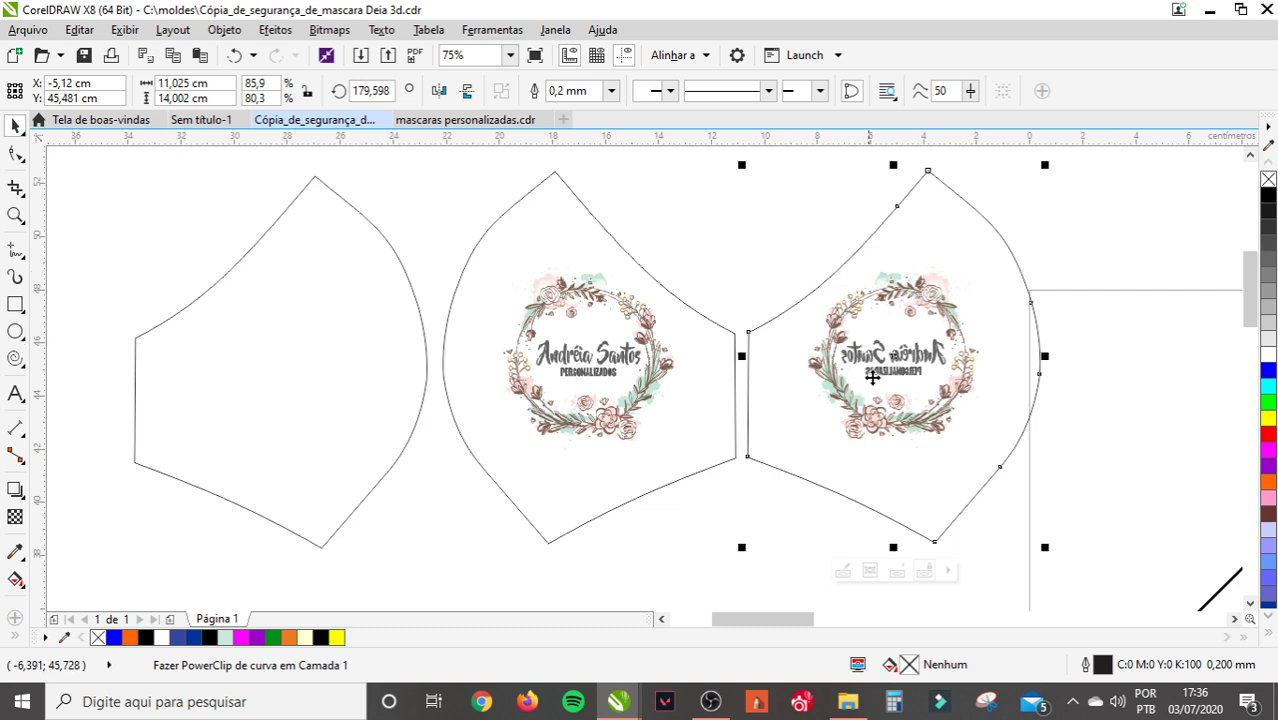
key("Delete")
- Copy the floral logo from inside the right half-mask piece's PowerClip and paste it outside the frame
left_click(661, 345)
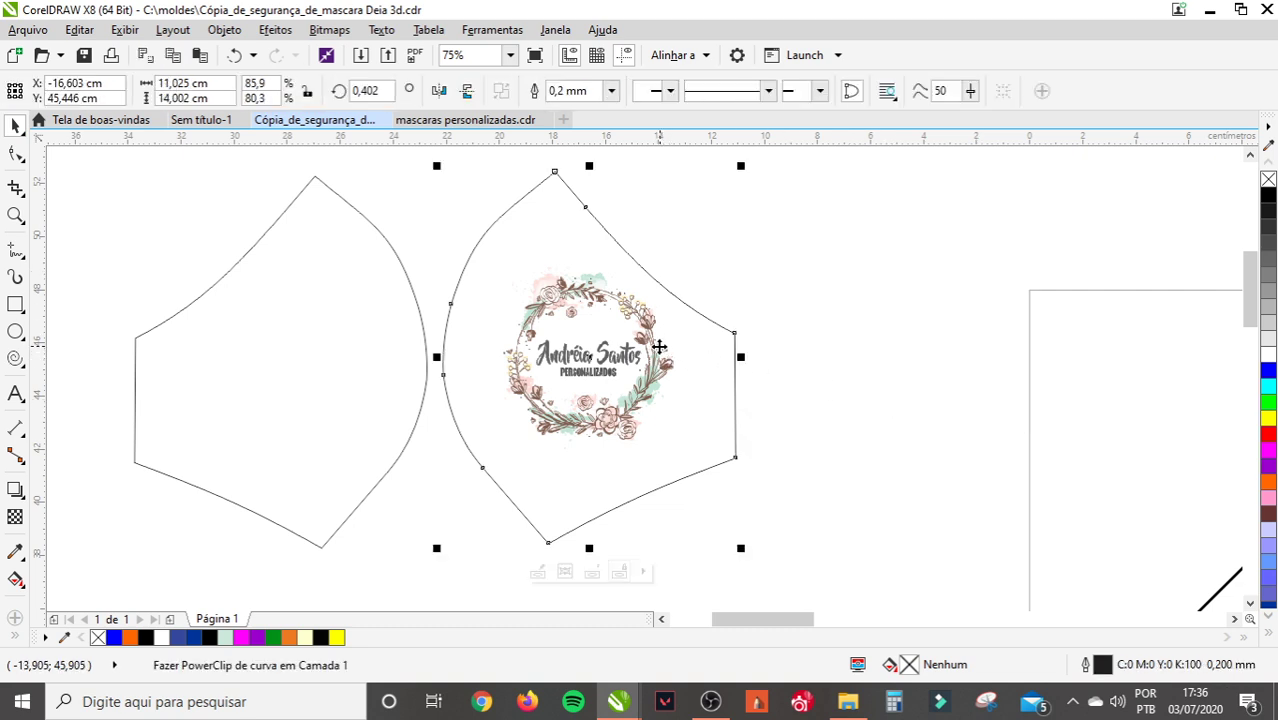
left_click(537, 572)
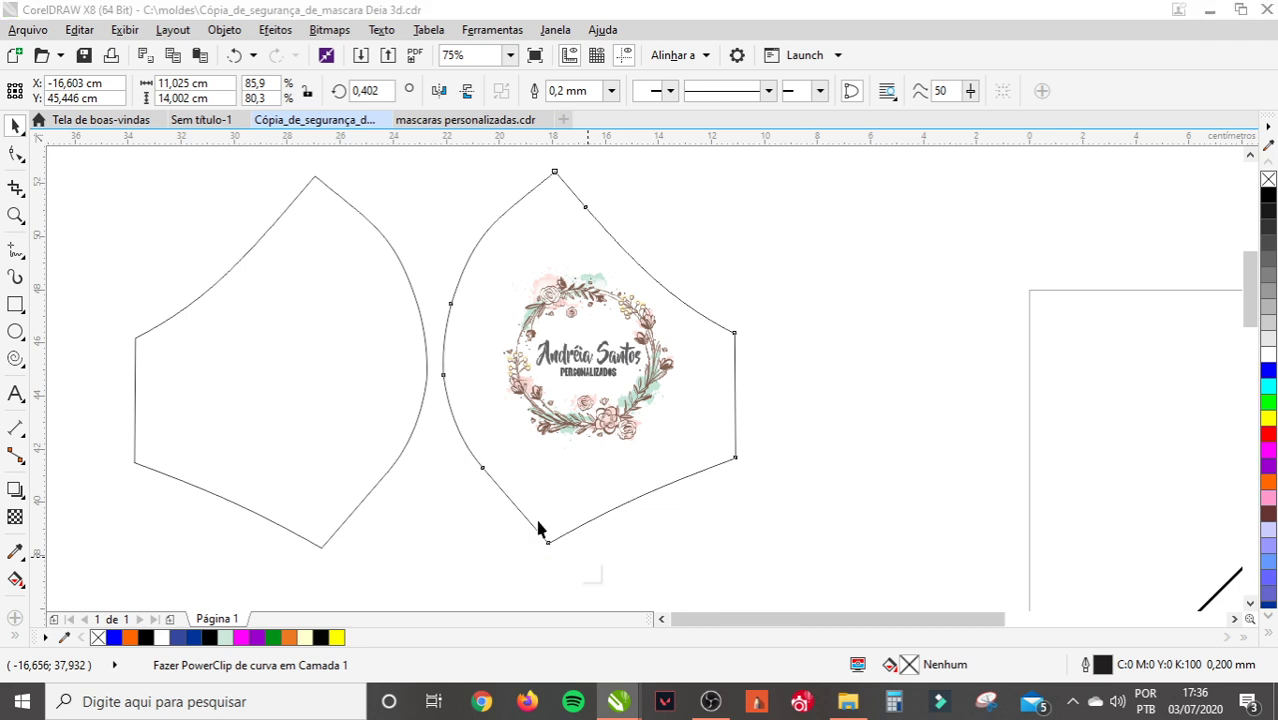
right_click(573, 371)
left_click(611, 369)
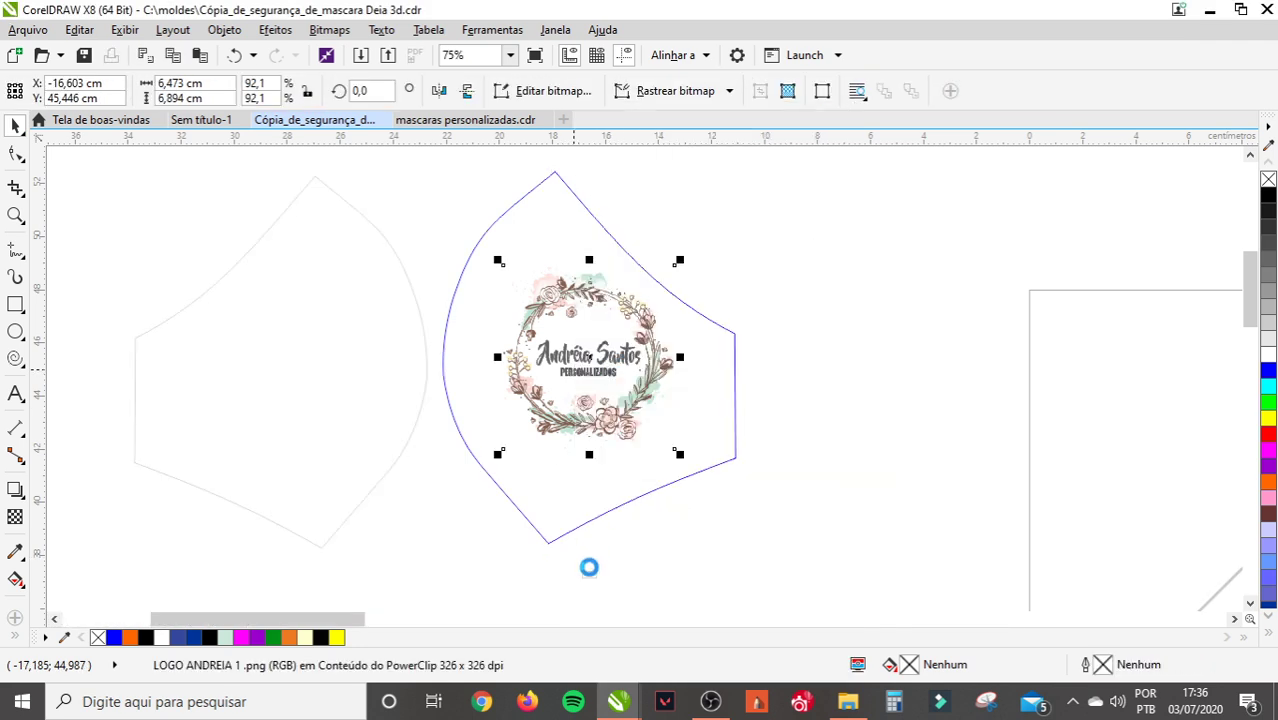
left_click(589, 573)
right_click(93, 219)
left_click(140, 334)
- Move the pasted floral logo onto the left half-mask piece and PowerClip it inside that piece
left_click_drag(622, 358, 330, 377)
right_click(330, 377)
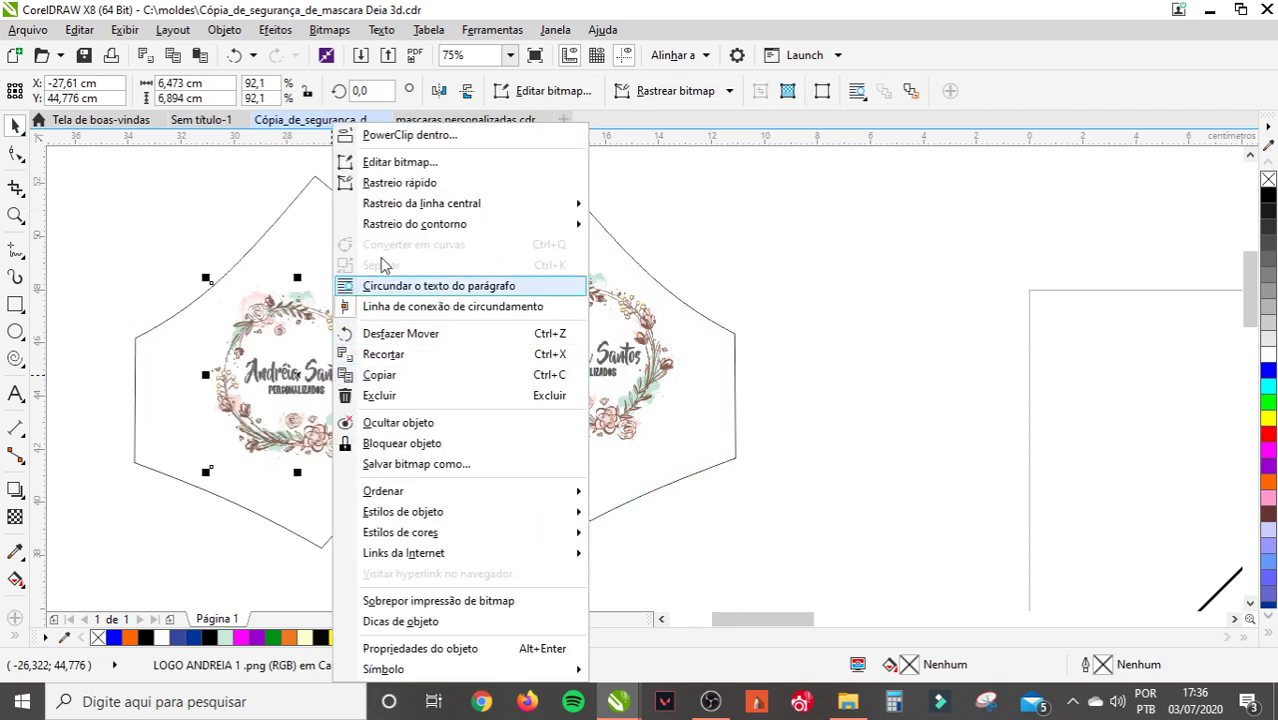
left_click(351, 134)
left_click(354, 197)
left_click(415, 230)
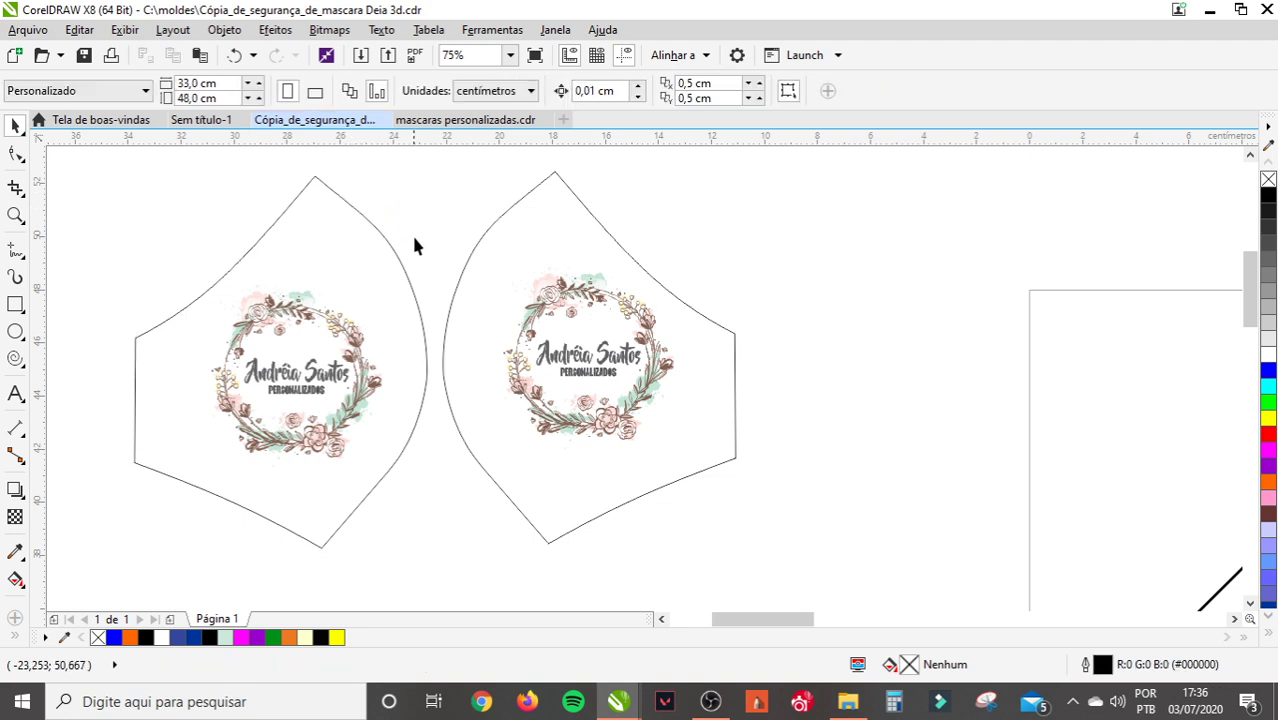
- Mirror both half-mask pieces horizontally together, and mirror them back to their readable orientation
scroll(437, 288, "down", 2)
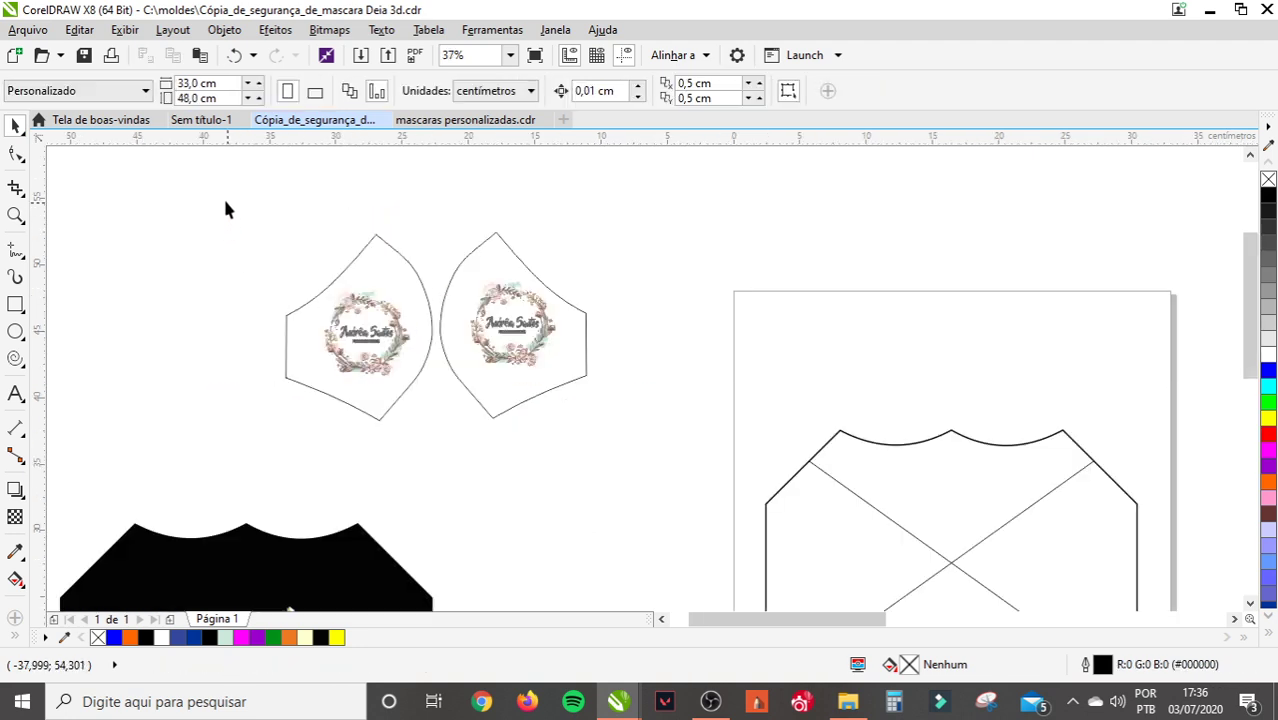
left_click_drag(203, 175, 658, 481)
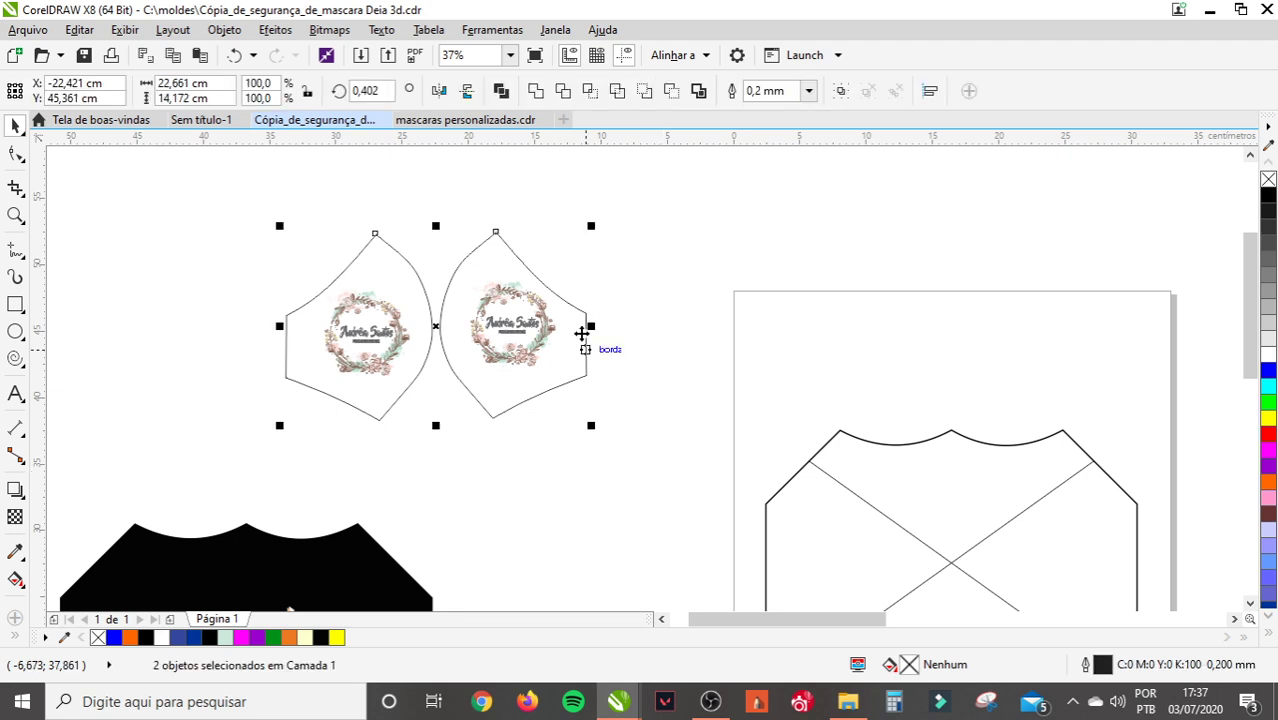
left_click(440, 92)
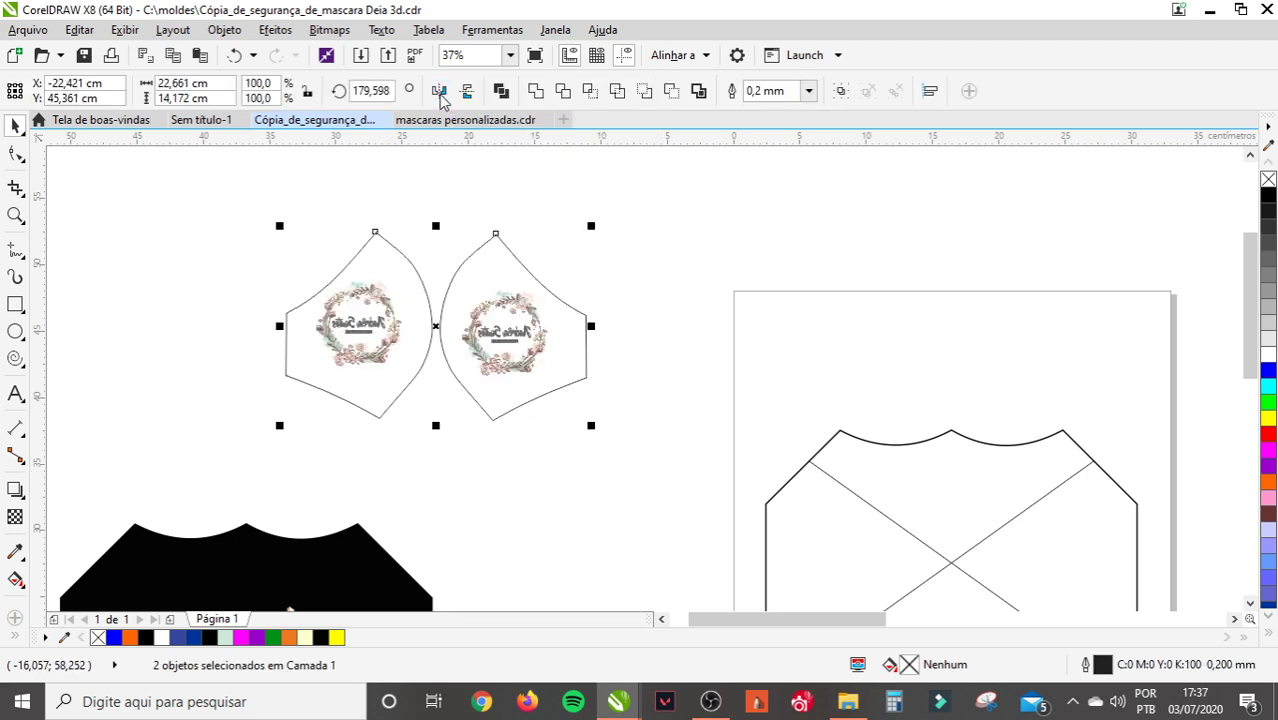
left_click(385, 281)
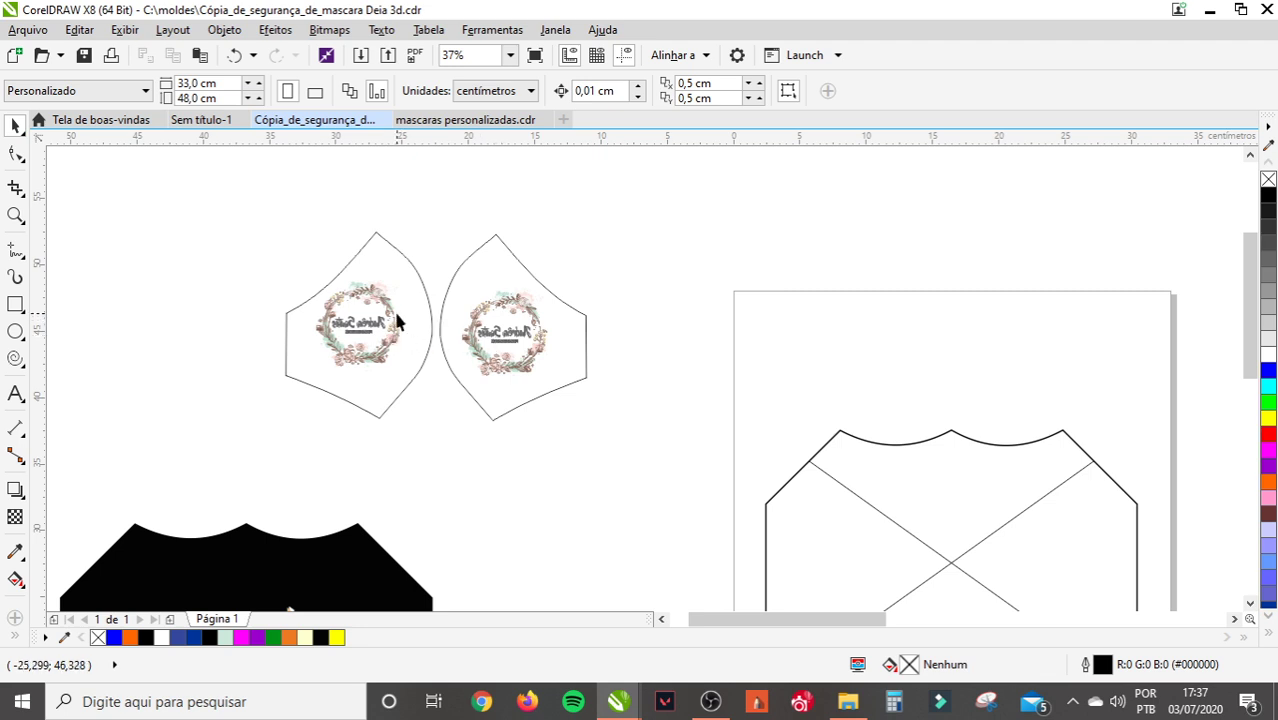
left_click_drag(234, 214, 683, 480)
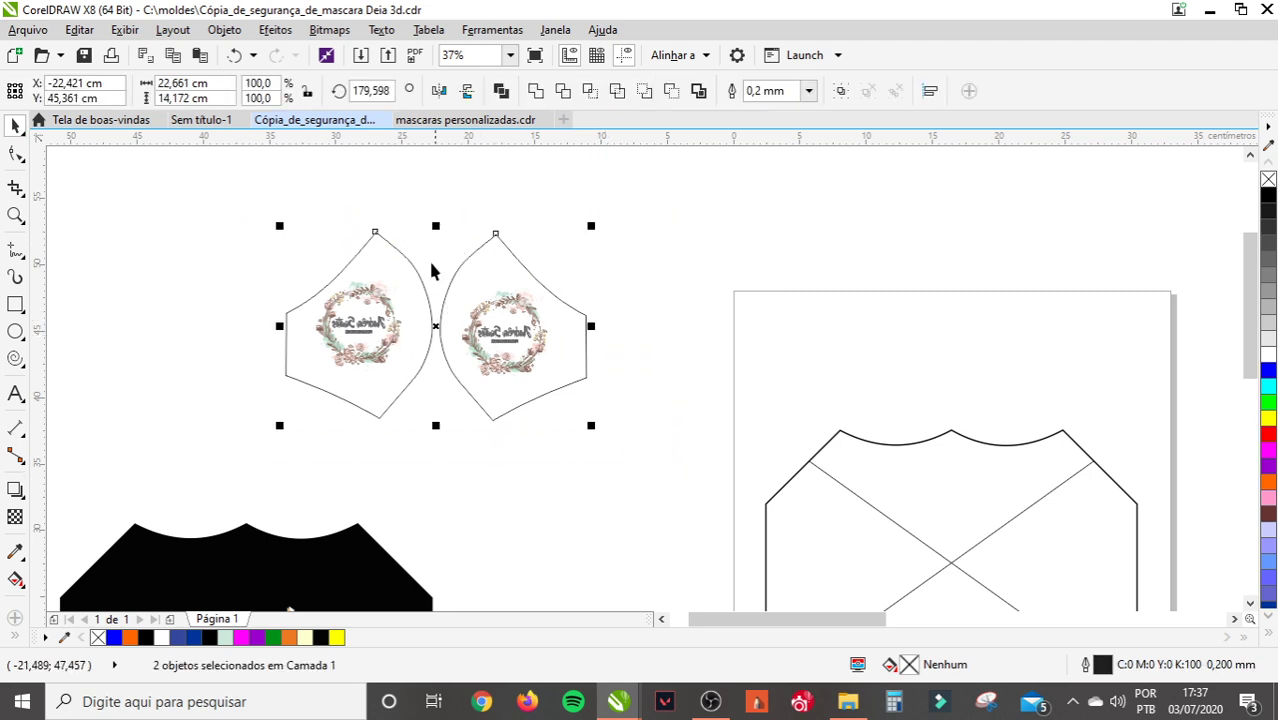
left_click(440, 92)
- Edit the right half-mask piece's PowerClip and shift its floral logo slightly down towards the left logo's height
scroll(389, 331, "up", 2)
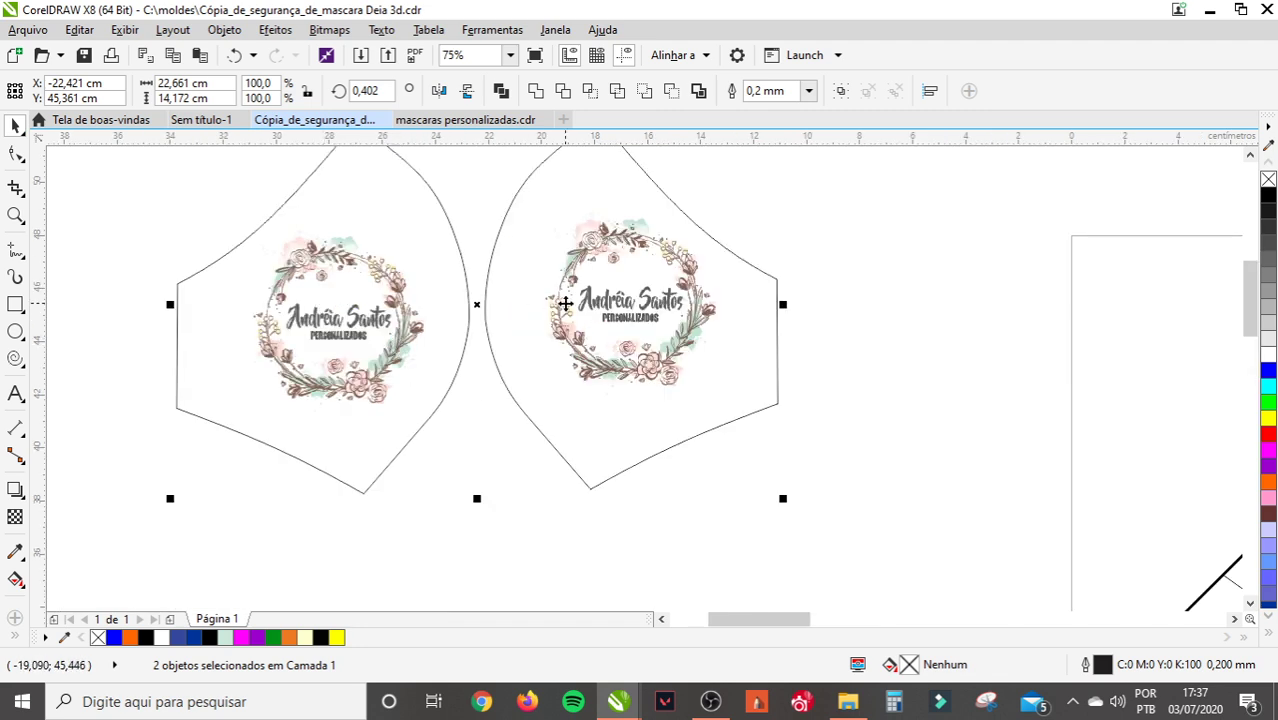
left_click(613, 431)
left_click(579, 516)
left_click_drag(622, 316, 619, 331)
left_click(631, 517)
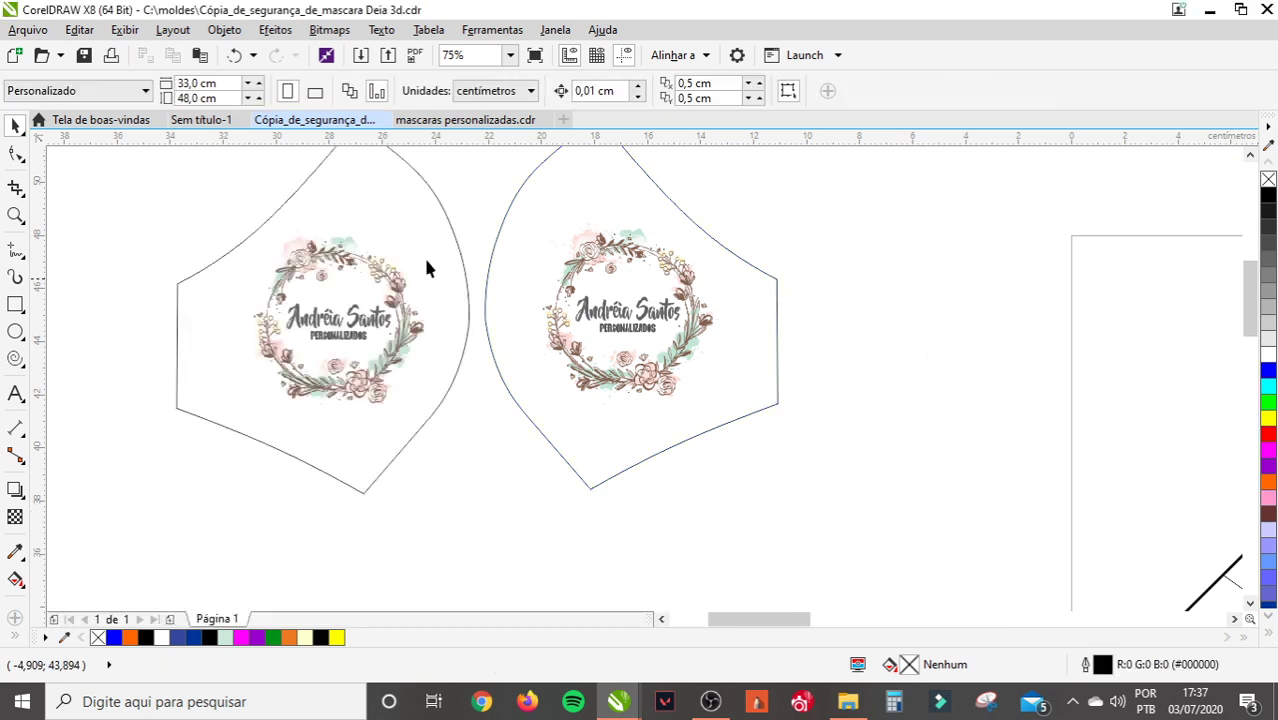
key("Escape")
scroll(353, 255, "down", 2)
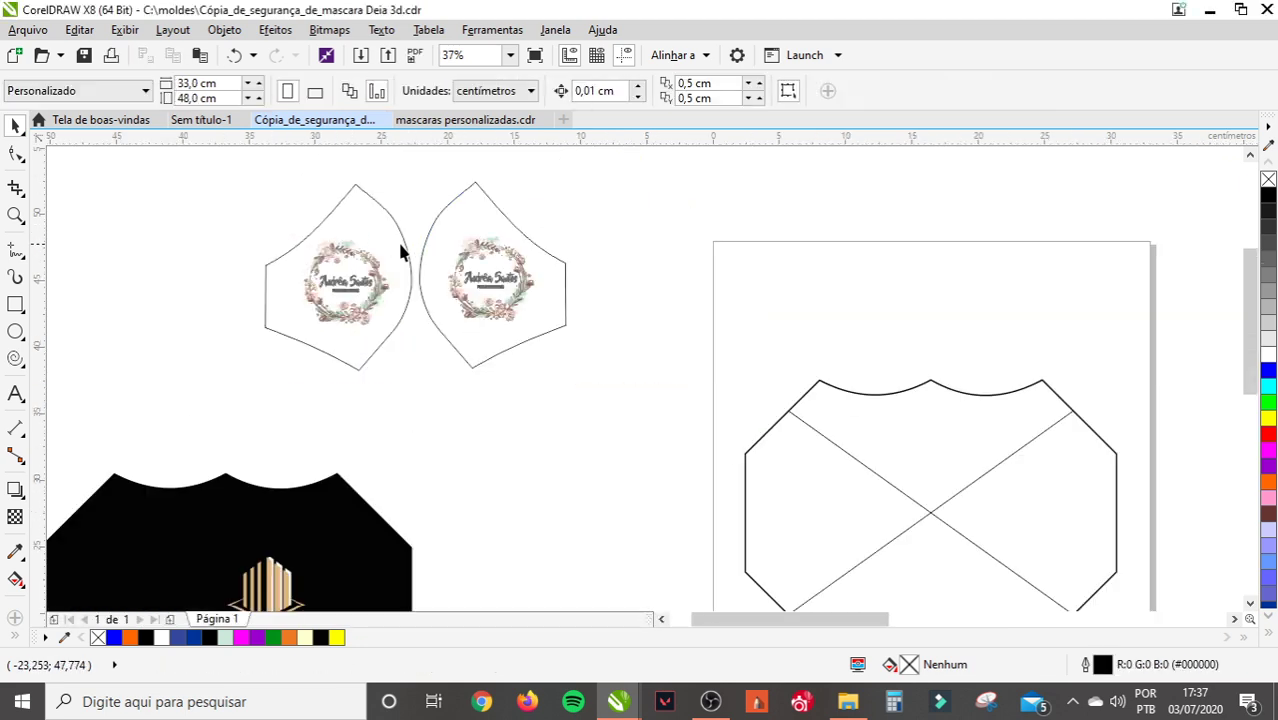
left_click(470, 250)
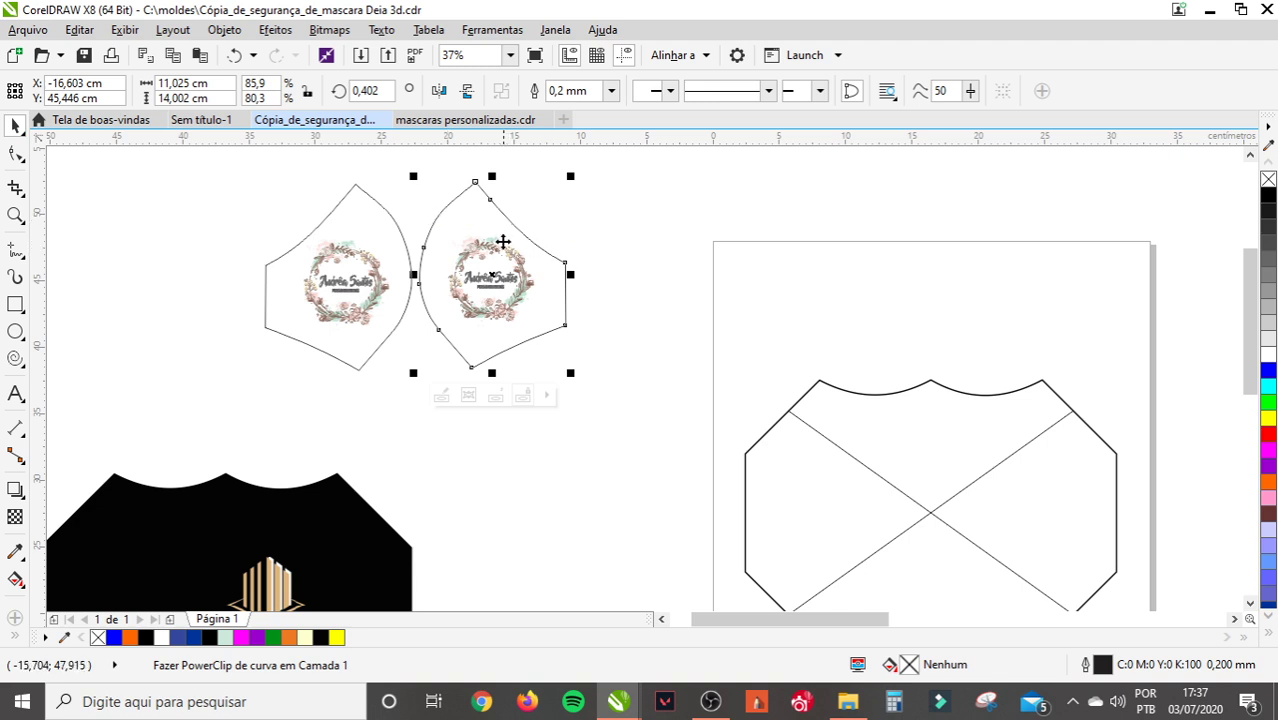
left_click(650, 270)
- PowerClip the mirrored church logo and slogan group inside the empty octagonal mask on the page
scroll(478, 322, "down", 2)
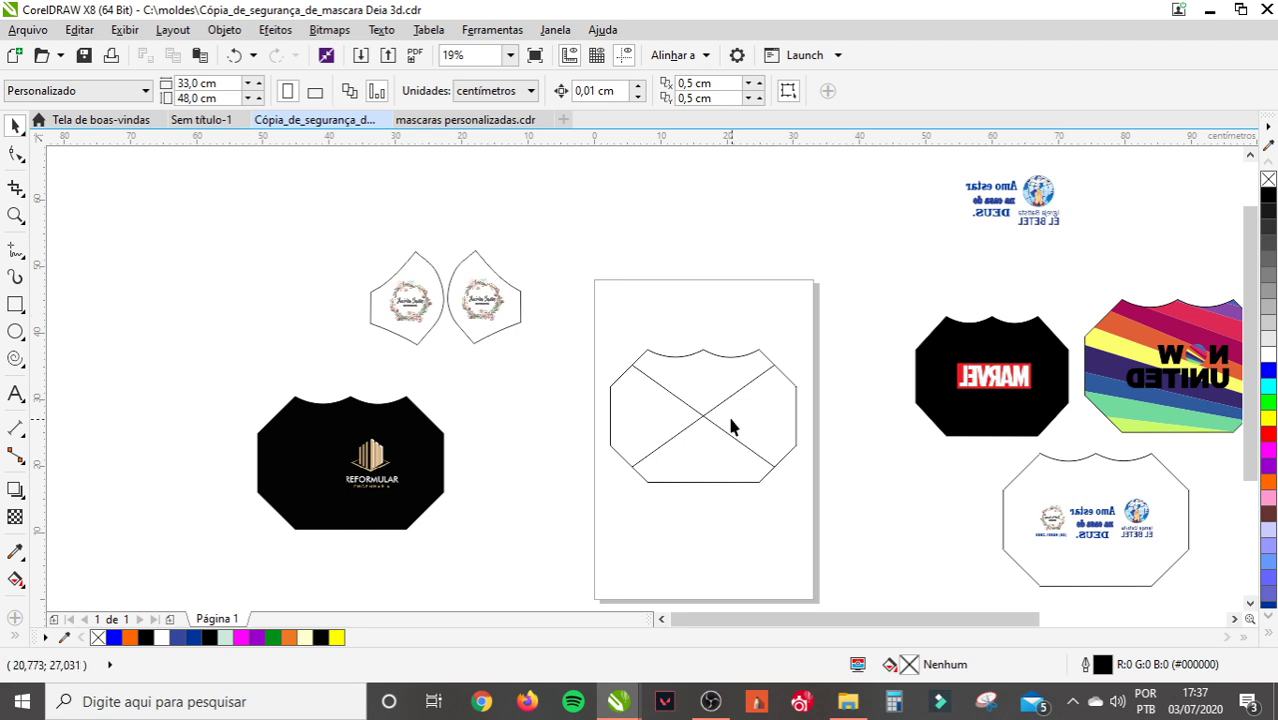
left_click(665, 418)
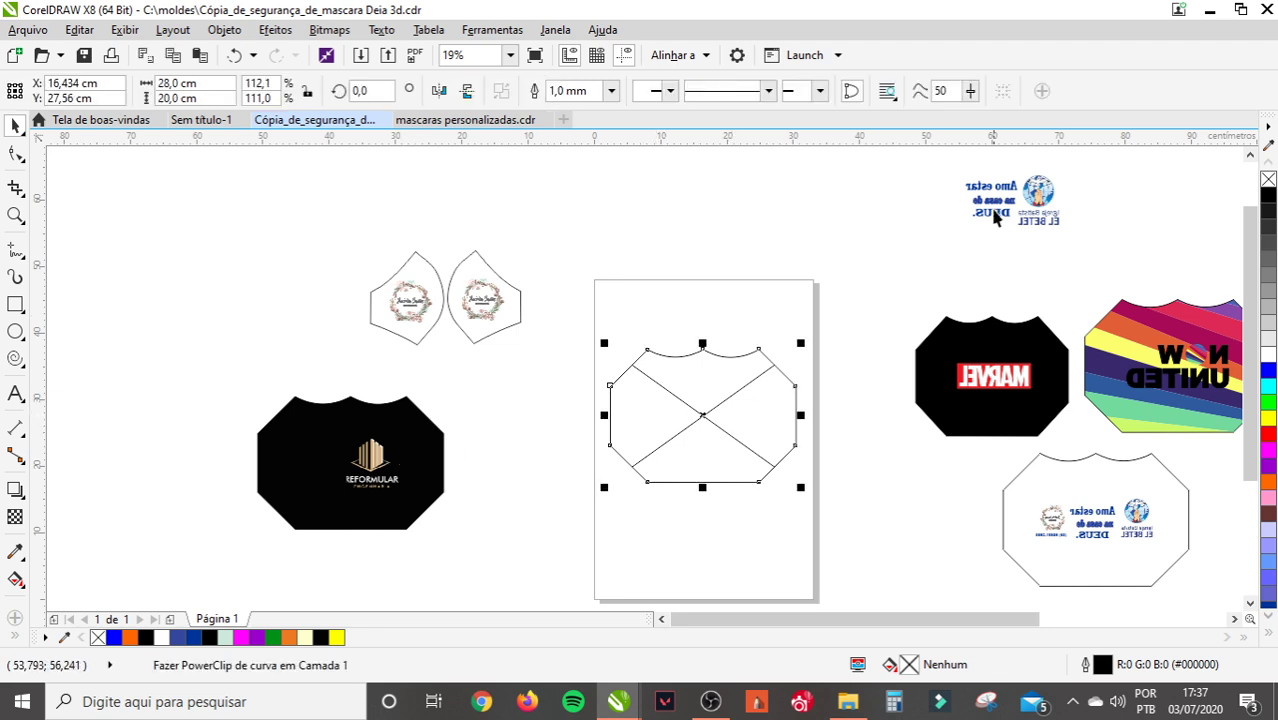
left_click_drag(923, 169, 1104, 255)
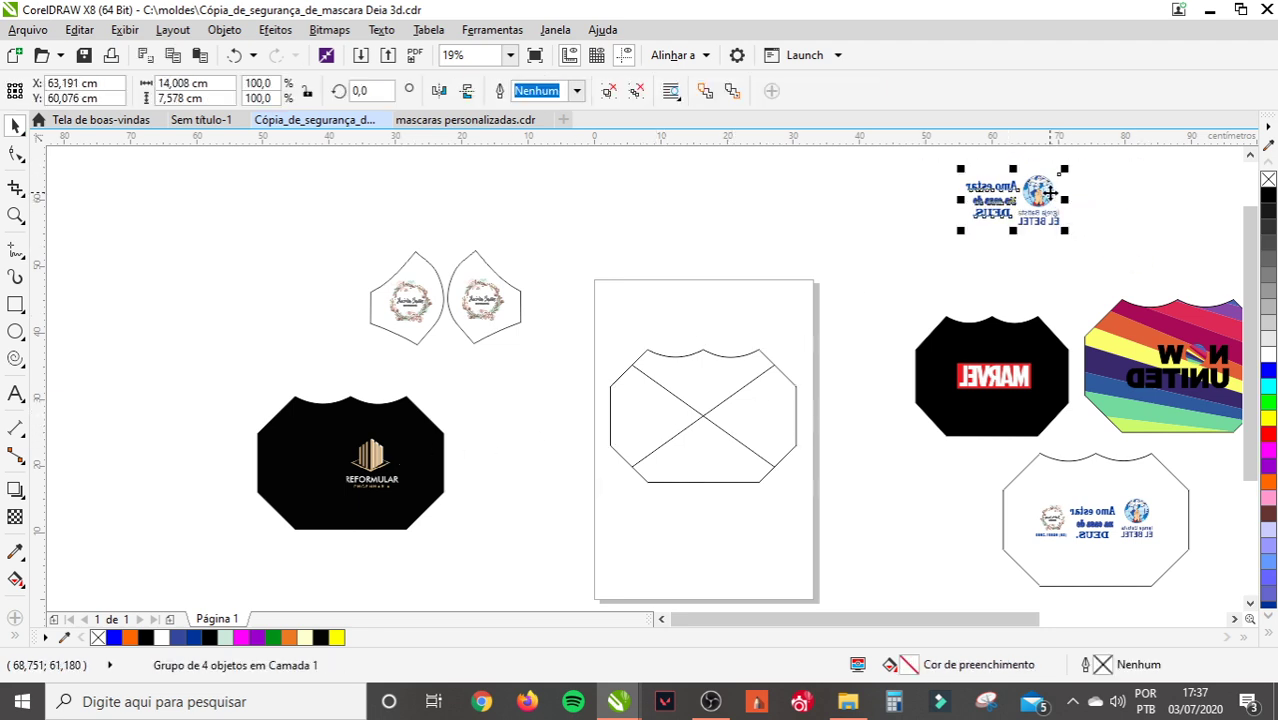
right_click(1050, 192)
left_click(945, 199)
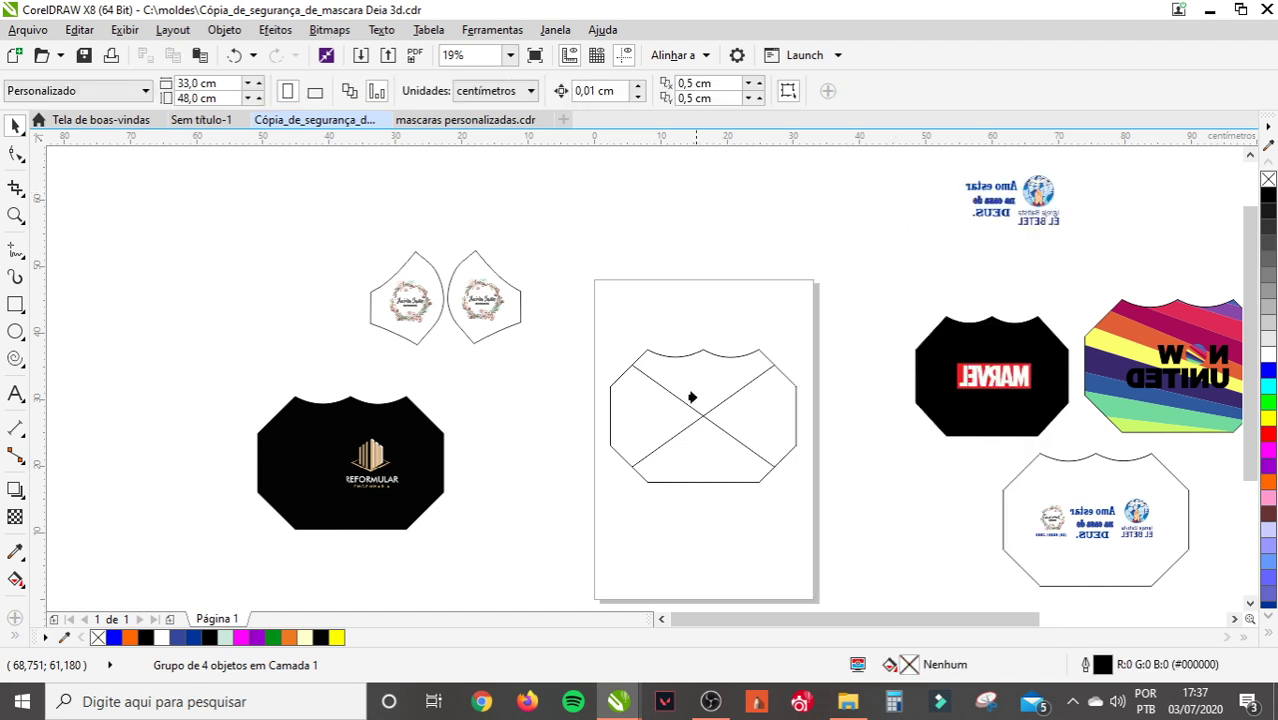
left_click(695, 380)
scroll(720, 449, "up", 2)
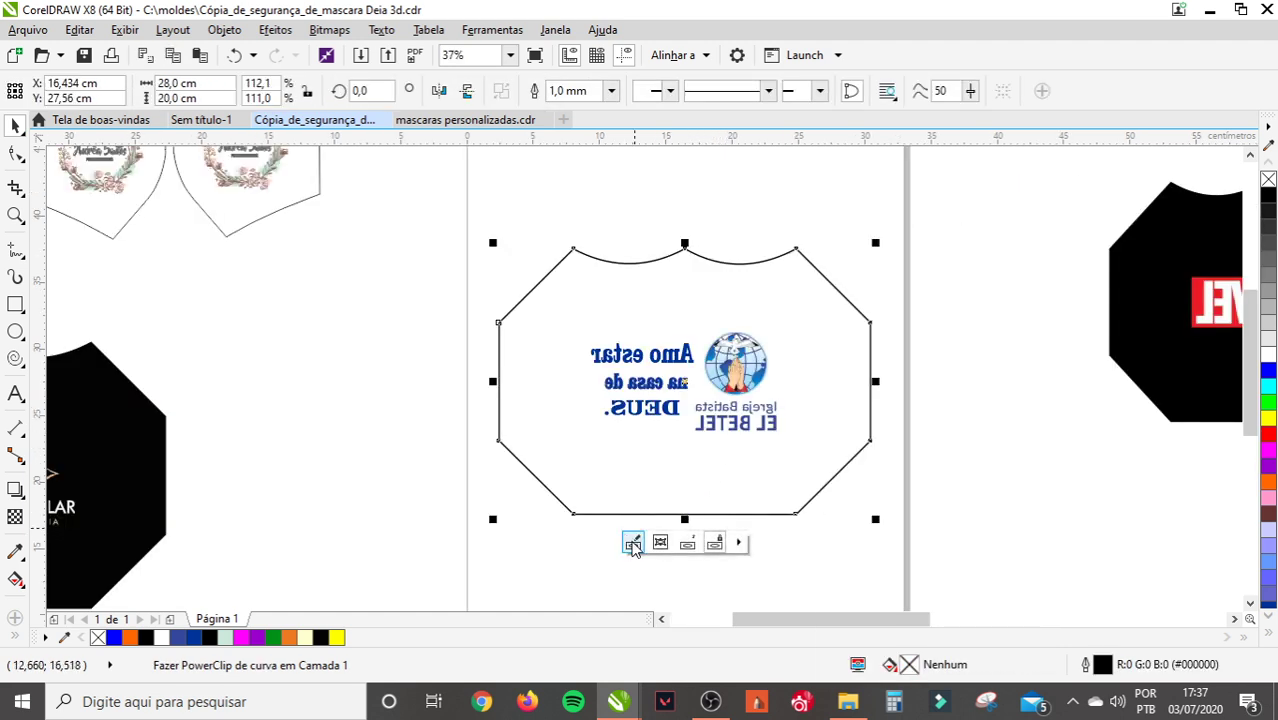
- Edit the octagonal mask's PowerClip and draw a guide rectangle about 34.8 x 9.1 cm across its straight side edges
left_click(639, 533)
left_click(610, 460)
left_click(15, 304)
left_click(180, 326)
left_click_drag(473, 323, 935, 443)
left_click(15, 126)
left_click(610, 376)
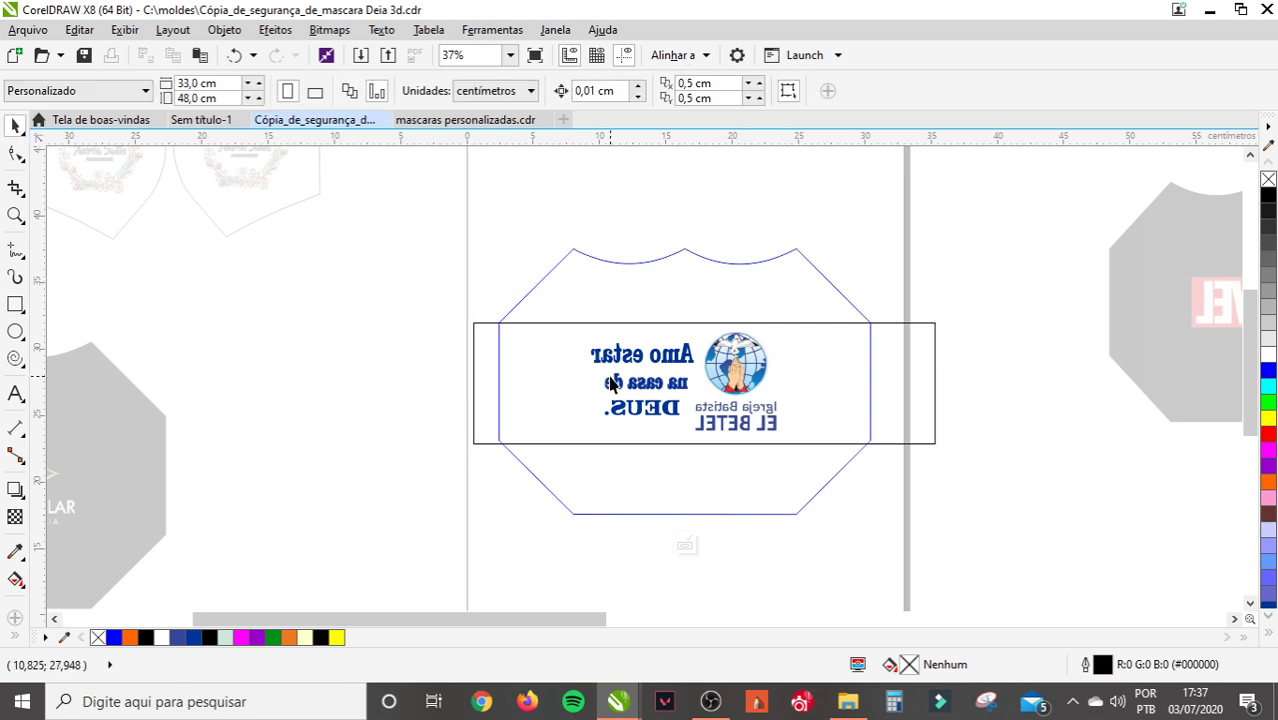
- Scale down the church logo group inside the octagonal mask and shift the guide rectangle slightly towards the mask's centre
left_click(612, 384)
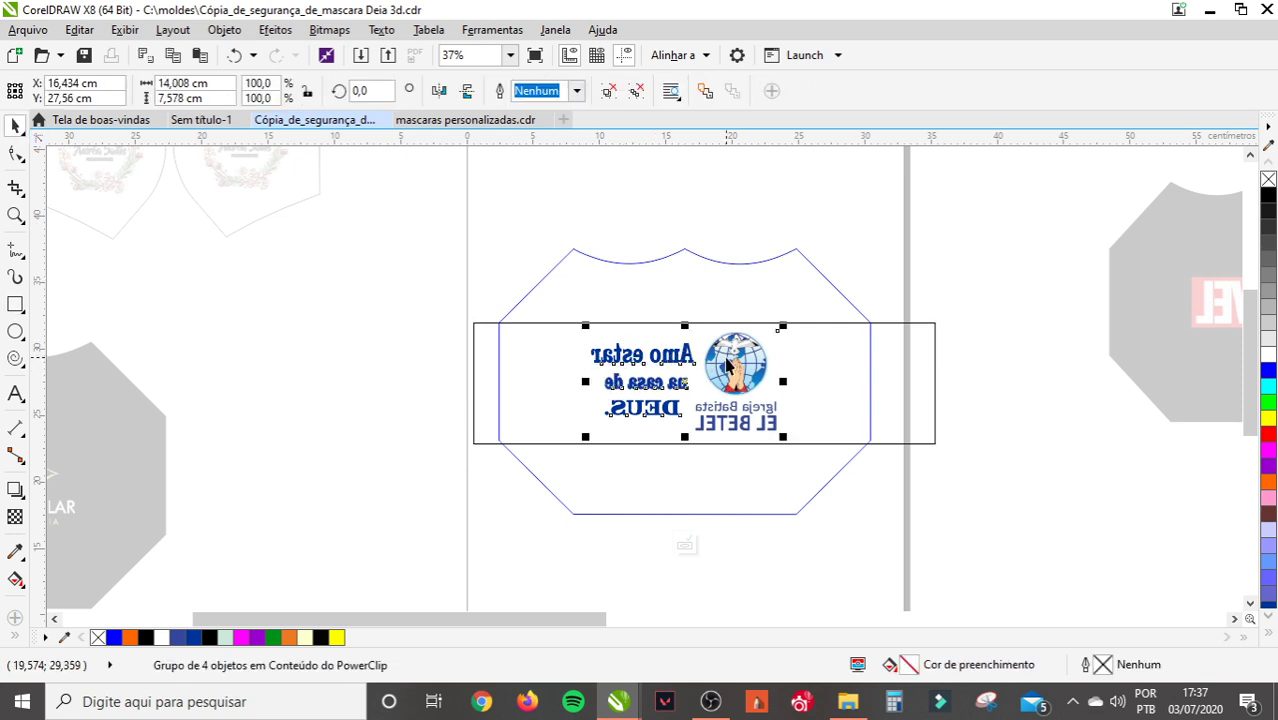
left_click_drag(783, 326, 680, 408)
left_click(739, 402)
left_click(650, 301)
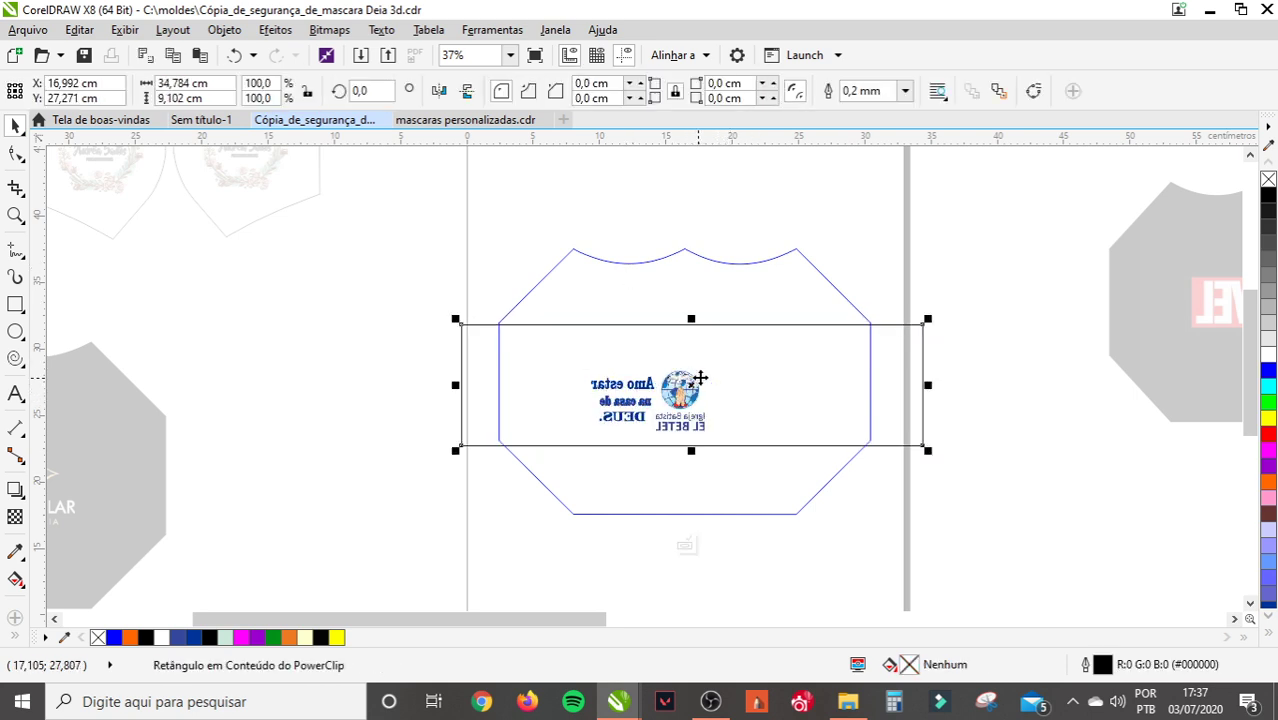
- Shift the guide rectangle slightly upward so its horizontal edges line up with the ends of the mask's straight side edges
scroll(839, 334, "up", 2)
left_click_drag(867, 325, 868, 328)
left_click(953, 242)
left_click(538, 462)
left_click(593, 425)
left_click(543, 433)
left_click(999, 92)
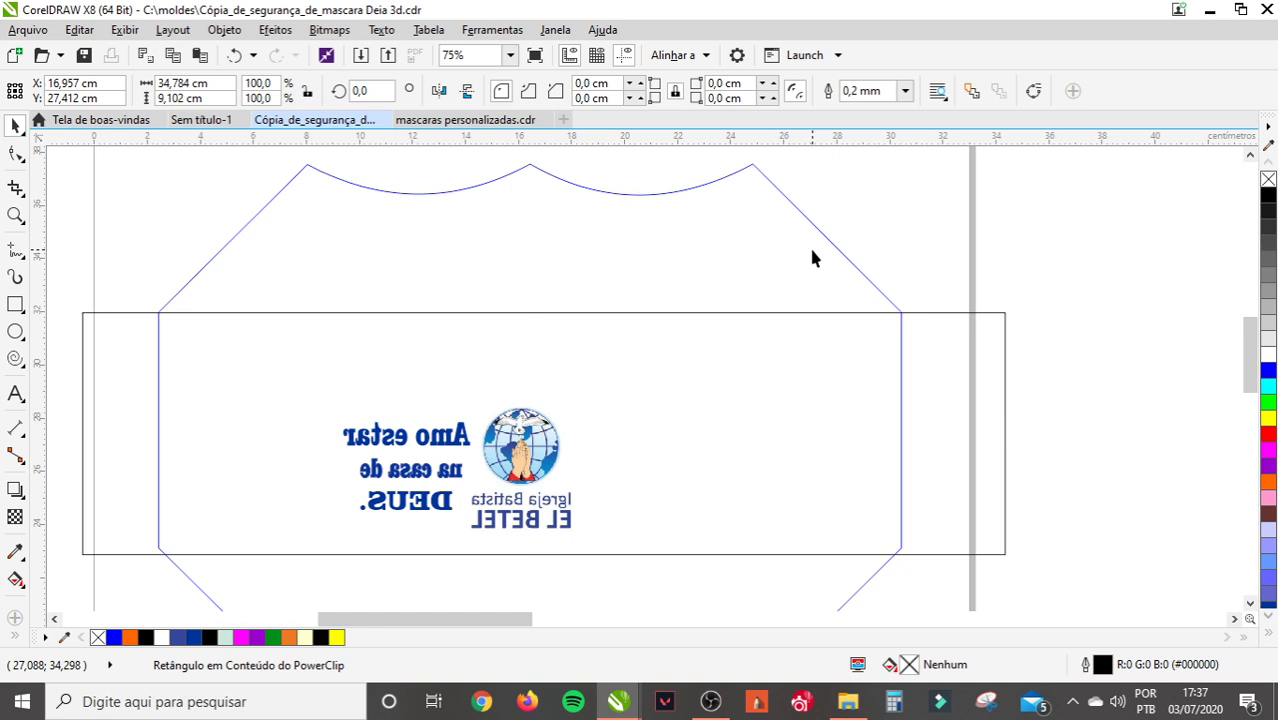
- Move the church logo group right of the mask's centre line within the guide rectangle, and nudge the rectangle slightly left
left_click(508, 484)
left_click_drag(509, 476, 658, 482)
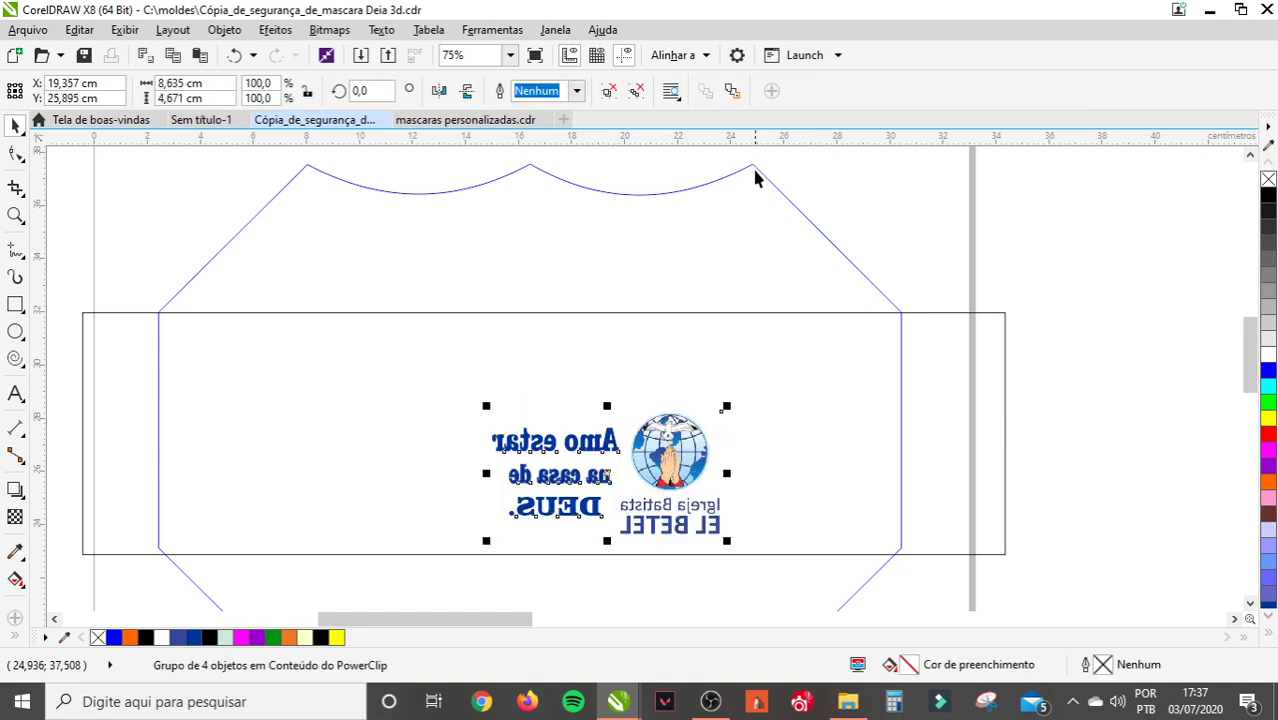
left_click_drag(754, 521, 760, 556)
left_click_drag(755, 427, 745, 390)
left_click(995, 225)
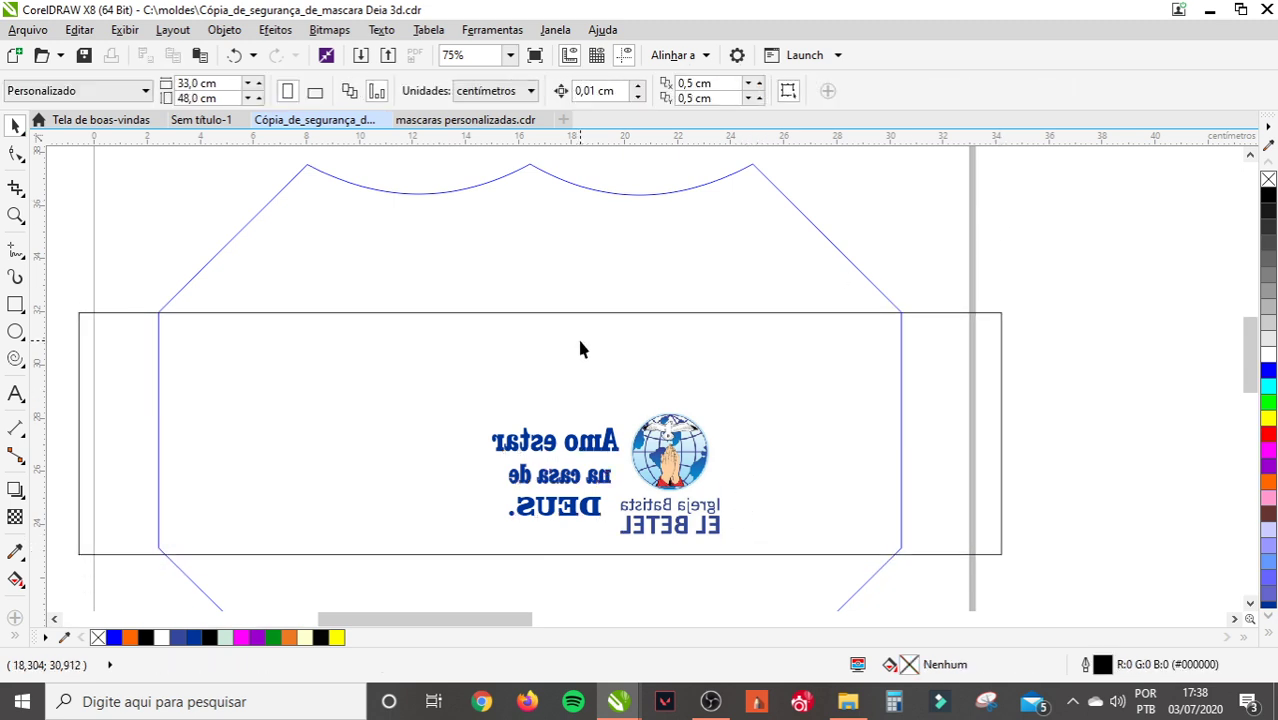
- Mirror the church logo and slogan group horizontally inside the octagonal mask so its text reads normally
scroll(579, 348, "down", 2)
scroll(579, 427, "up", 2)
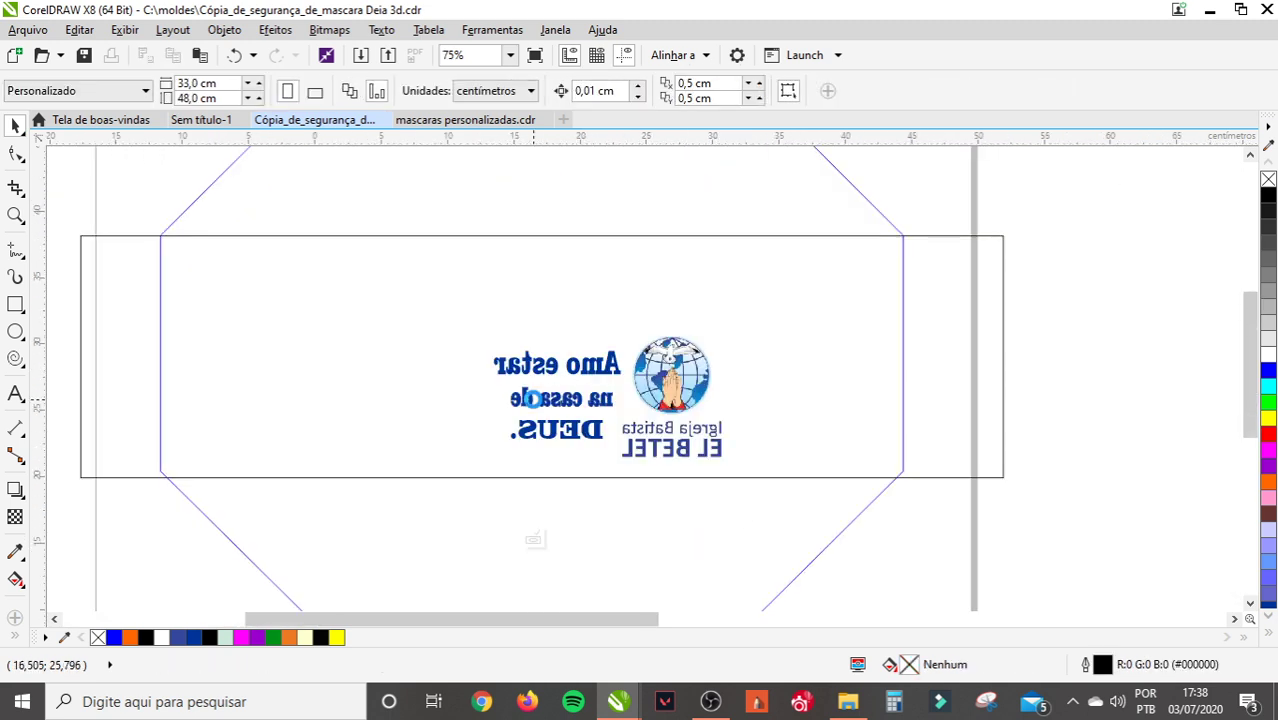
scroll(540, 405, "down", 2)
left_click(604, 397)
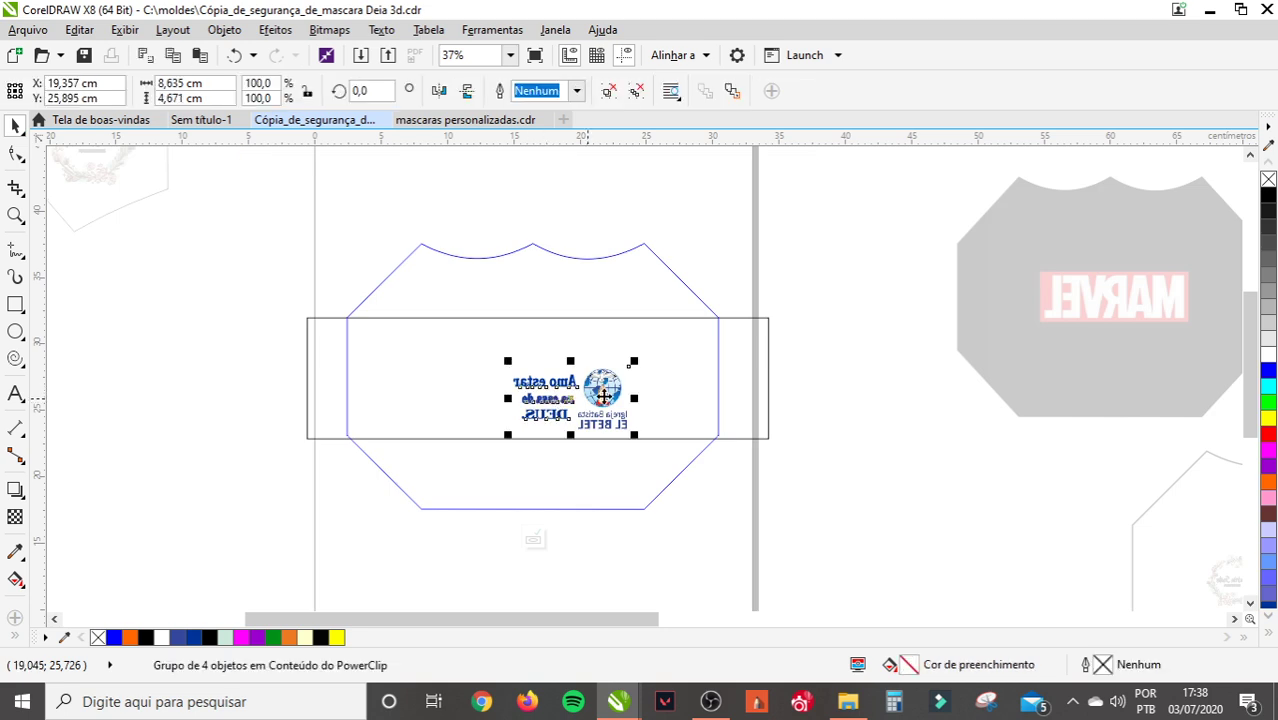
left_click(439, 91)
left_click(847, 332)
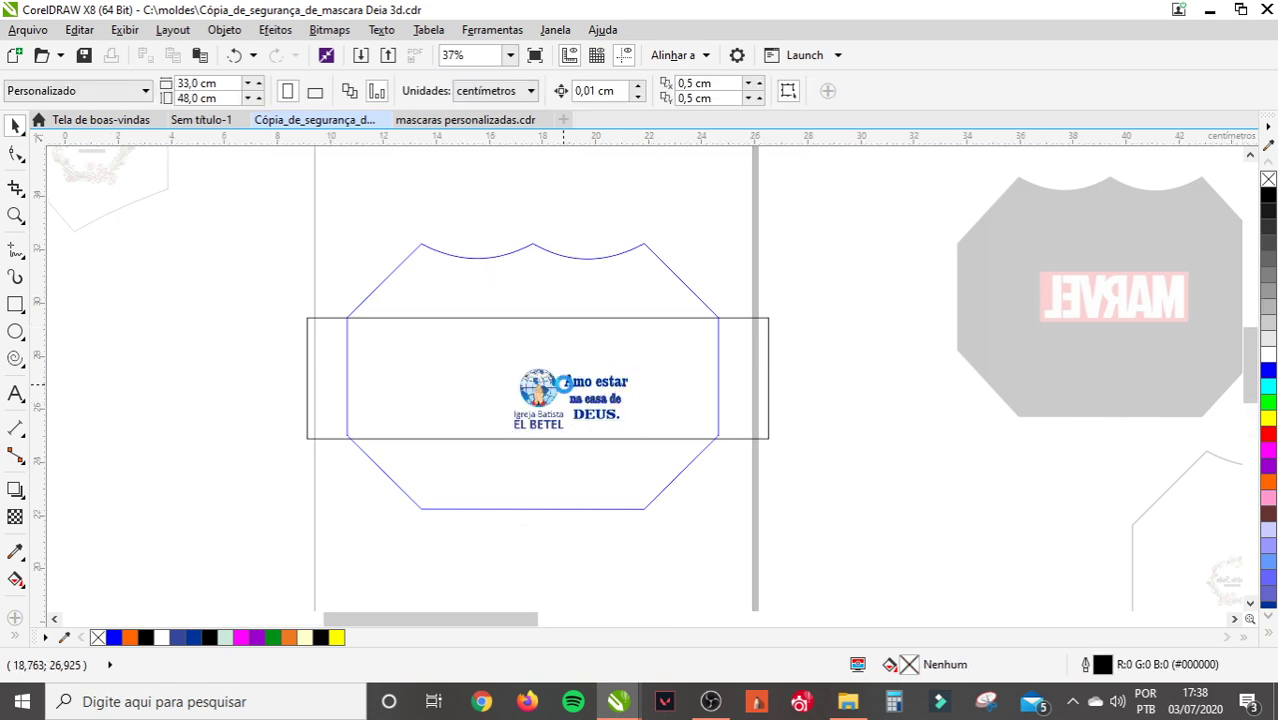
- Delete the guide rectangle from the octagonal mask's PowerClip and finish editing its contents
scroll(565, 388, "up", 2)
scroll(539, 349, "down", 2)
left_click(607, 316)
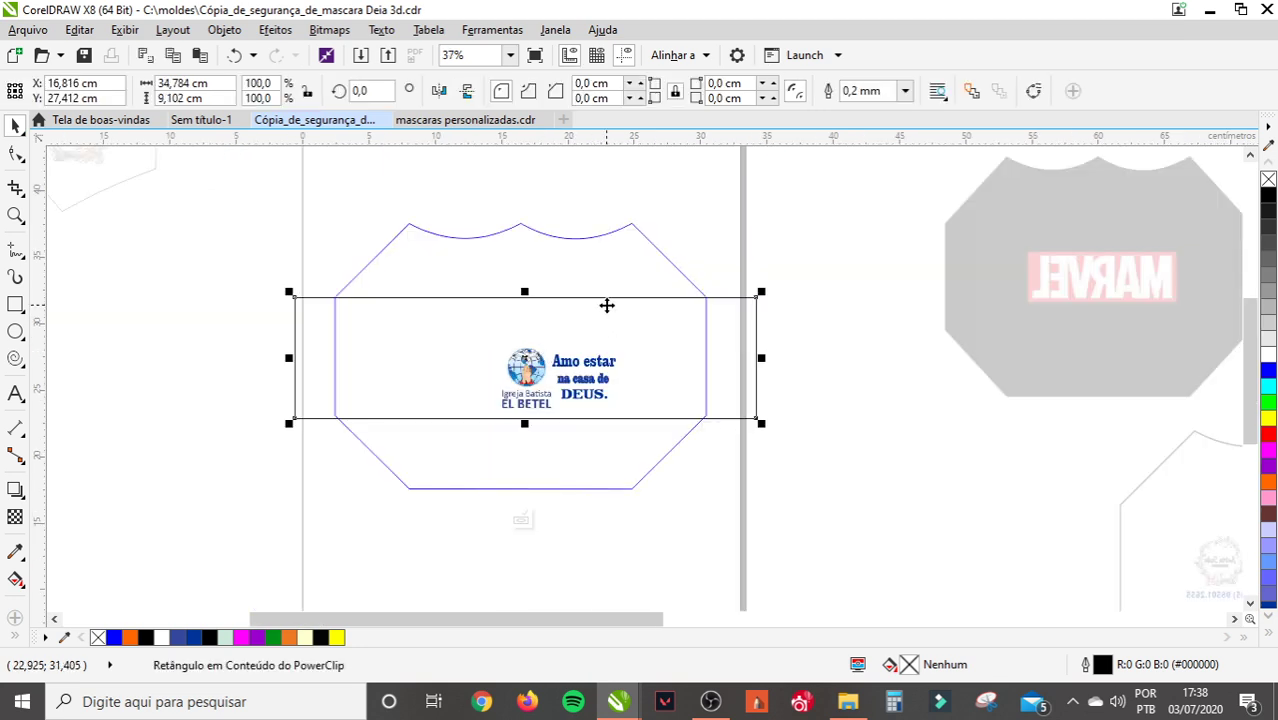
key("Delete")
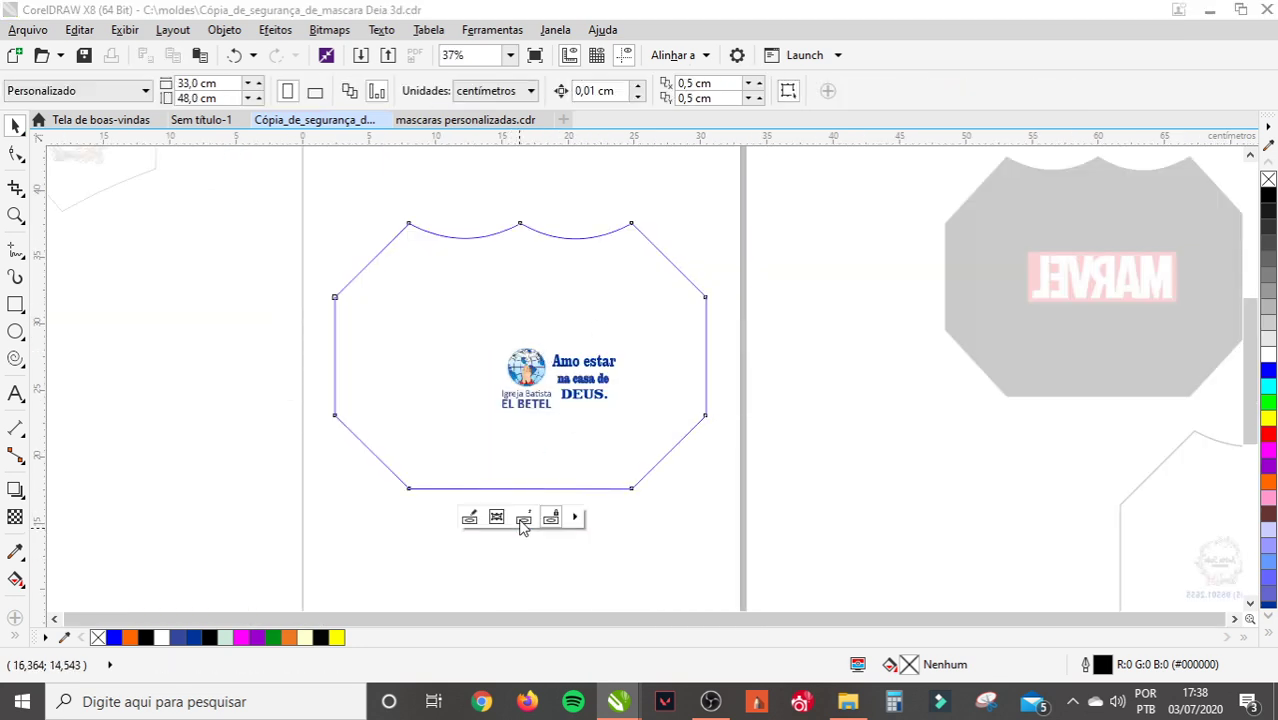
left_click(521, 519)
left_click(786, 408)
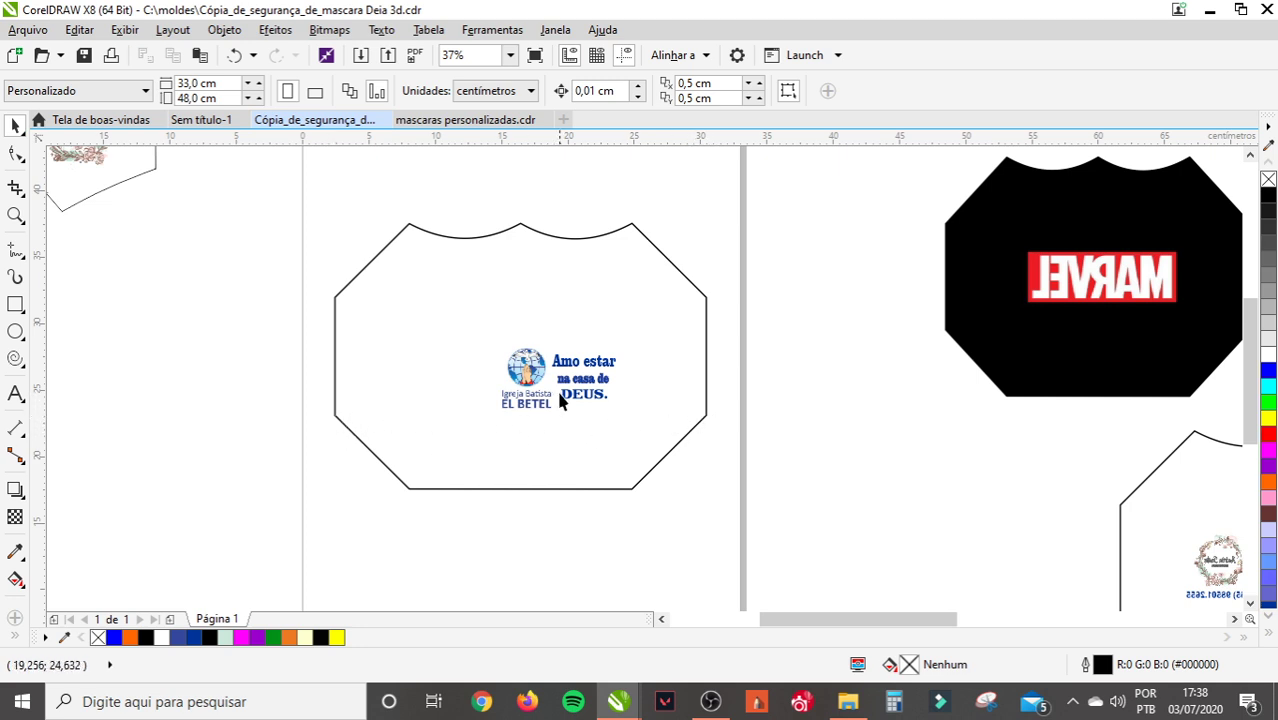
- Draw a red-outlined guide rectangle about 32.7 x 9.1 cm across the octagonal mask's straight side edges
left_click(15, 305)
mouse_move(292, 296)
left_mouse_down()
mouse_move(427, 319)
mouse_move(728, 418)
left_mouse_up()
right_click(1268, 430)
left_click(15, 125)
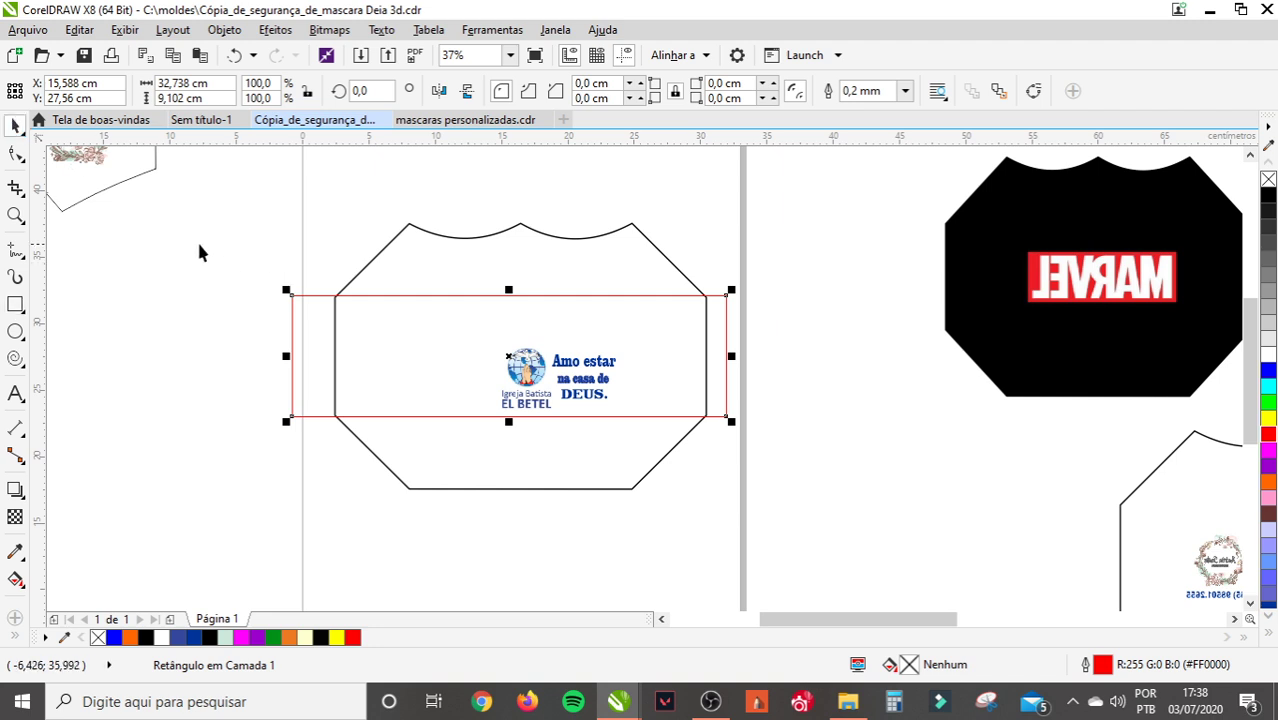
left_click(200, 246)
left_click(560, 365)
left_click(773, 310)
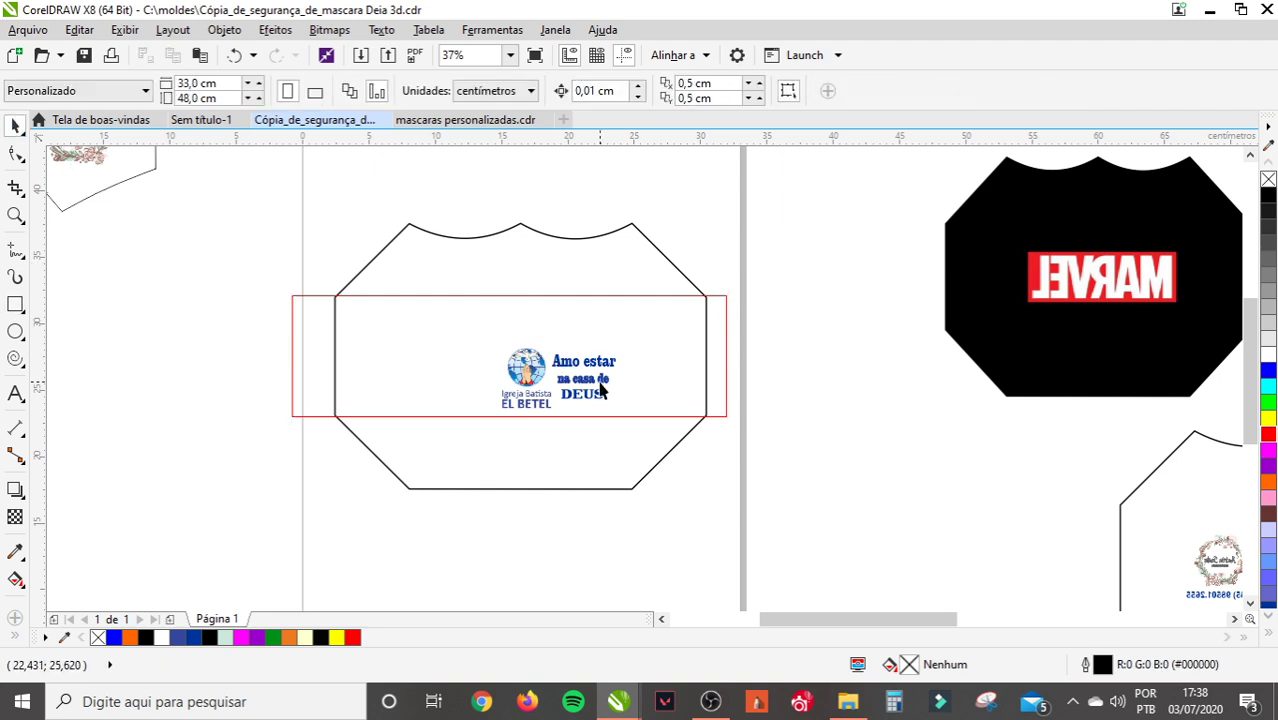
- Delete the red guide rectangle from the octagonal mask
left_click(699, 352)
key("Delete")
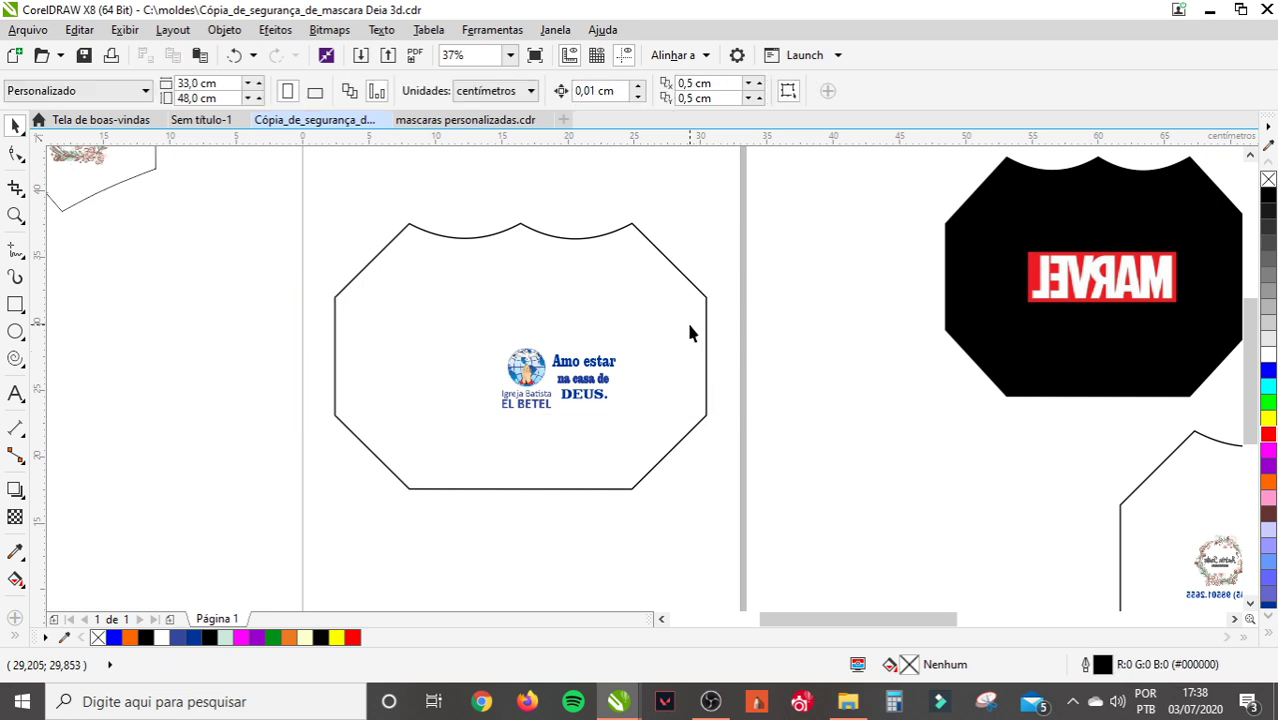
scroll(685, 310, "down", 2)
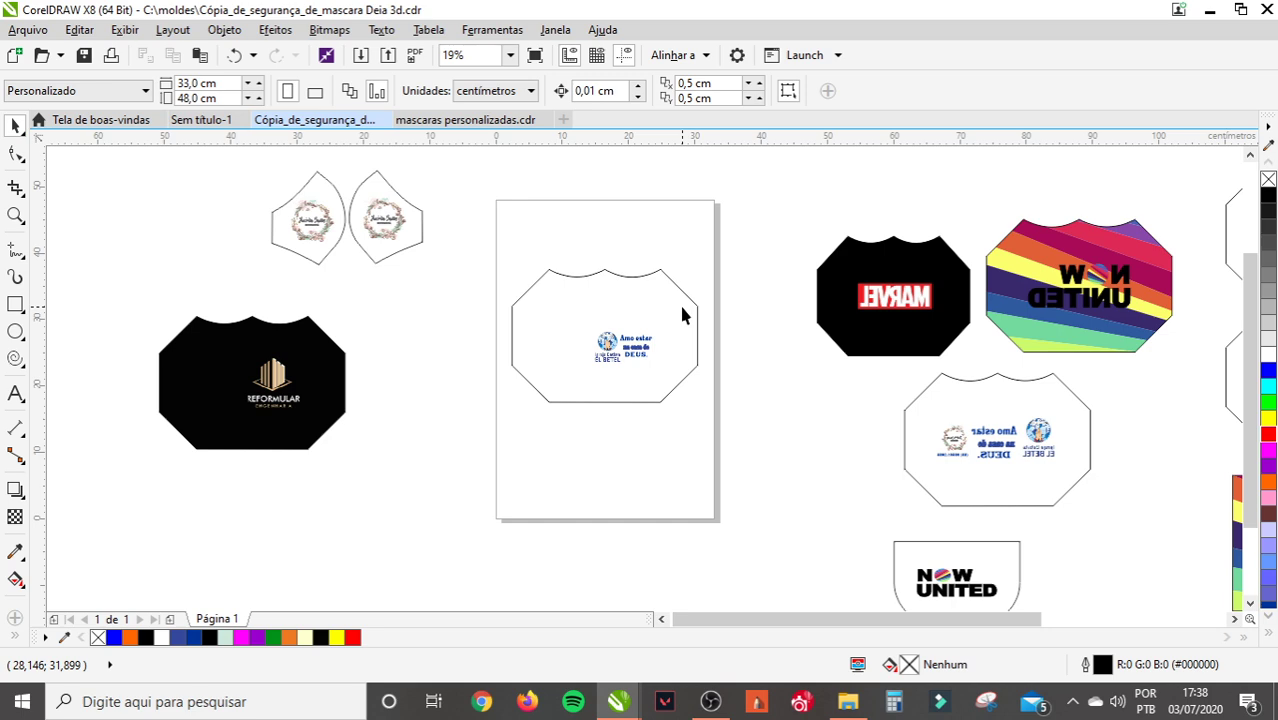
scroll(606, 293, "up", 2)
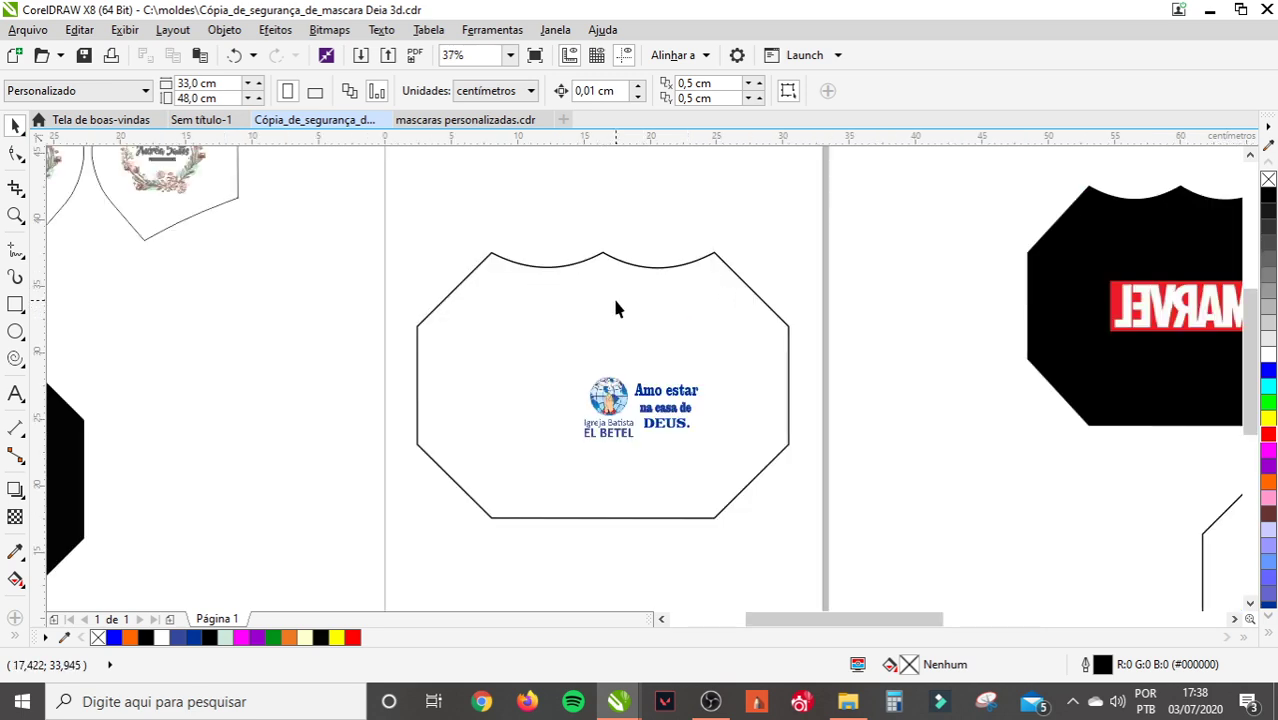
scroll(616, 305, "down", 2)
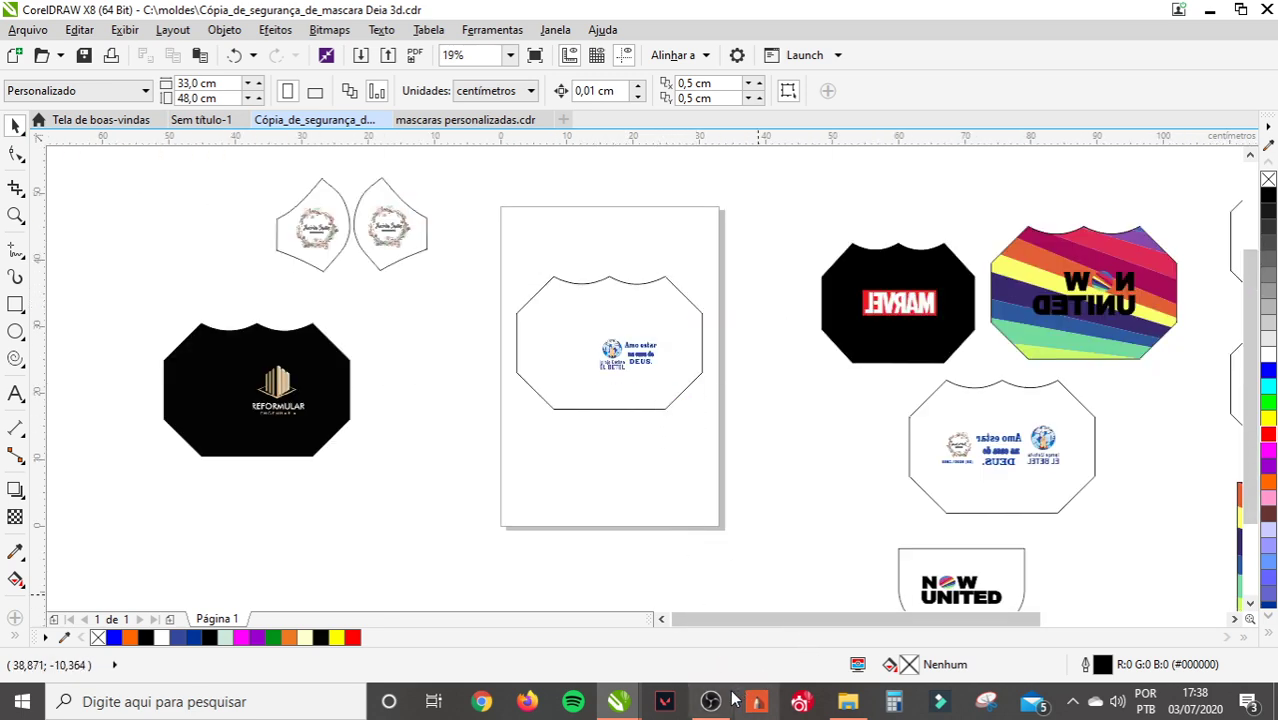